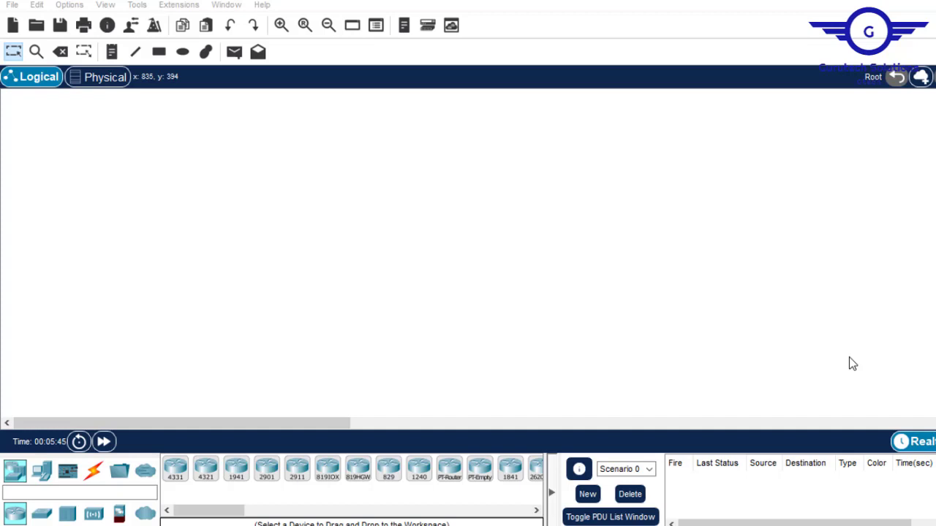
Step: Show the switch models in the Network Devices category
click(42, 513)
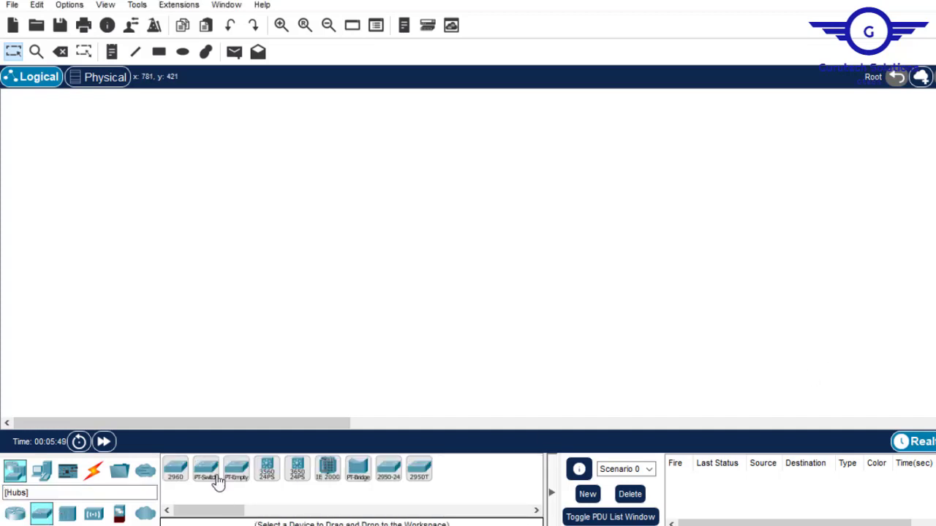
Step: Place a 3650-24PS multilayer switch at top centre and three 2960 switches below it
click(299, 471)
click(452, 128)
click(436, 131)
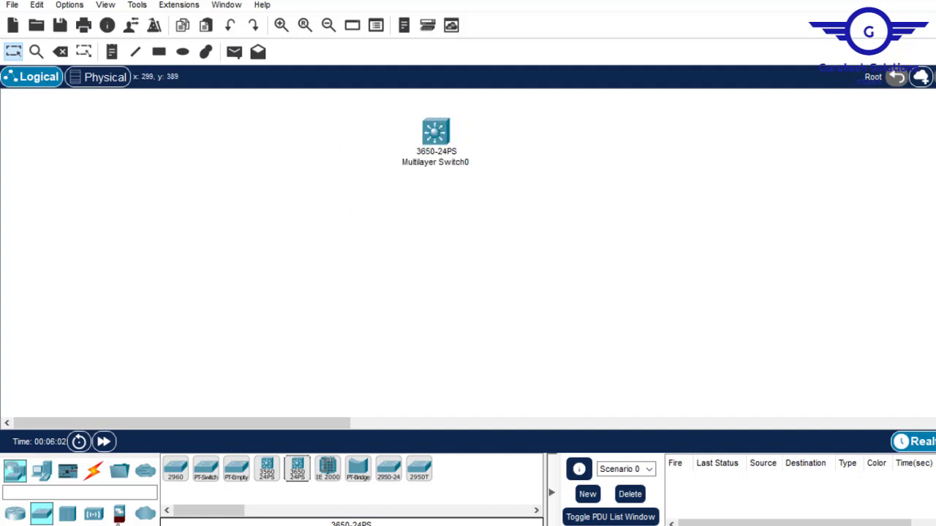
click(177, 481)
click(302, 269)
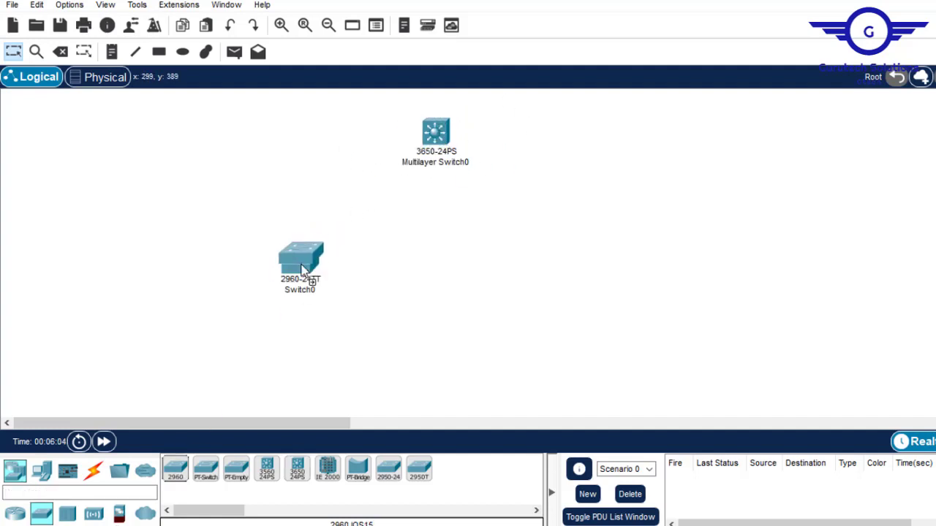
click(177, 468)
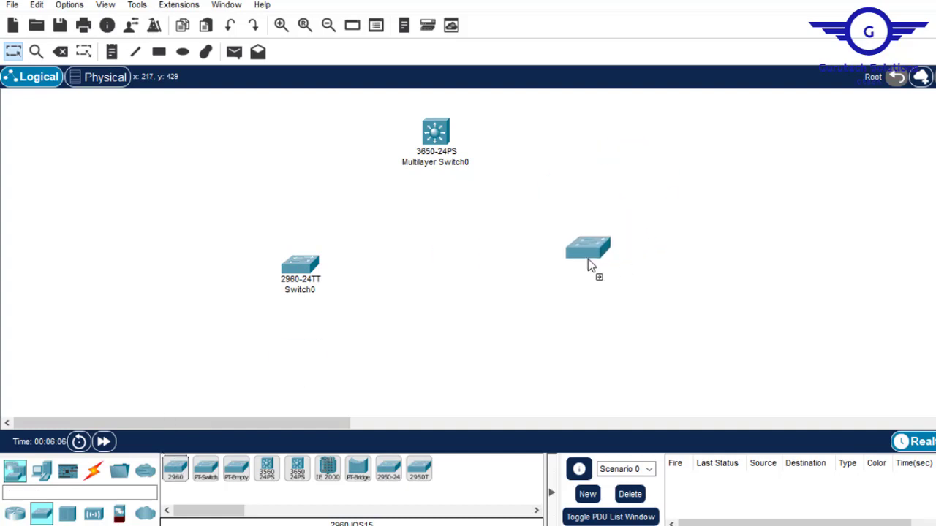
click(597, 282)
click(177, 471)
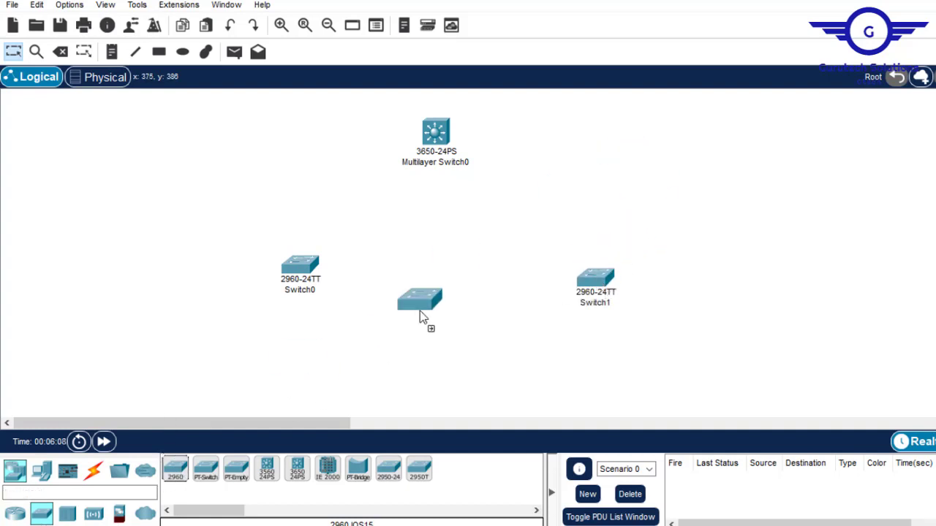
click(435, 287)
Step: Line up the three 2960 switches in a row beneath the multilayer switch
drag(304, 279, 267, 278)
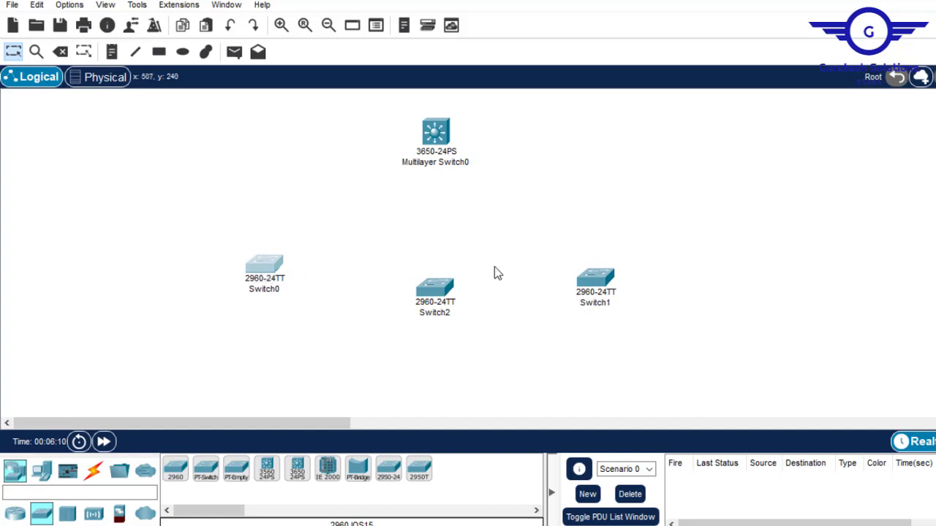
drag(452, 292, 438, 285)
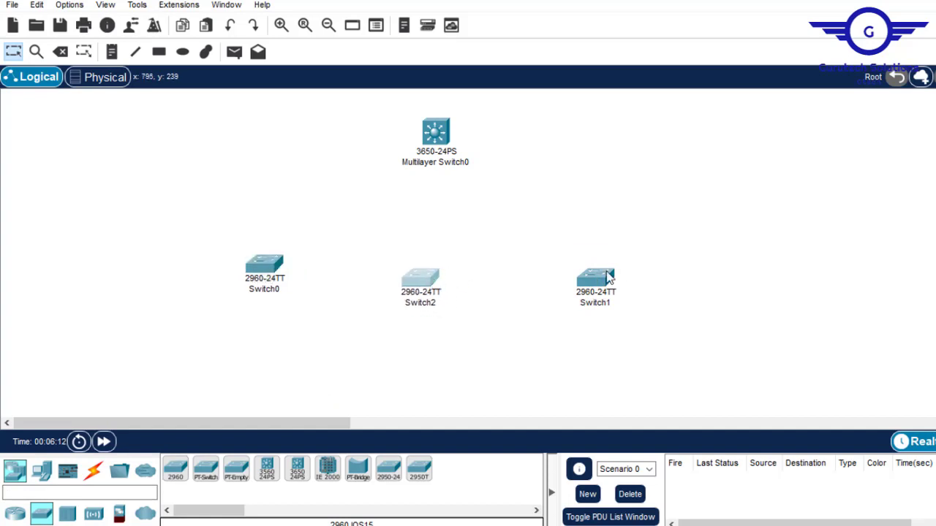
drag(610, 278, 608, 263)
drag(427, 282, 422, 276)
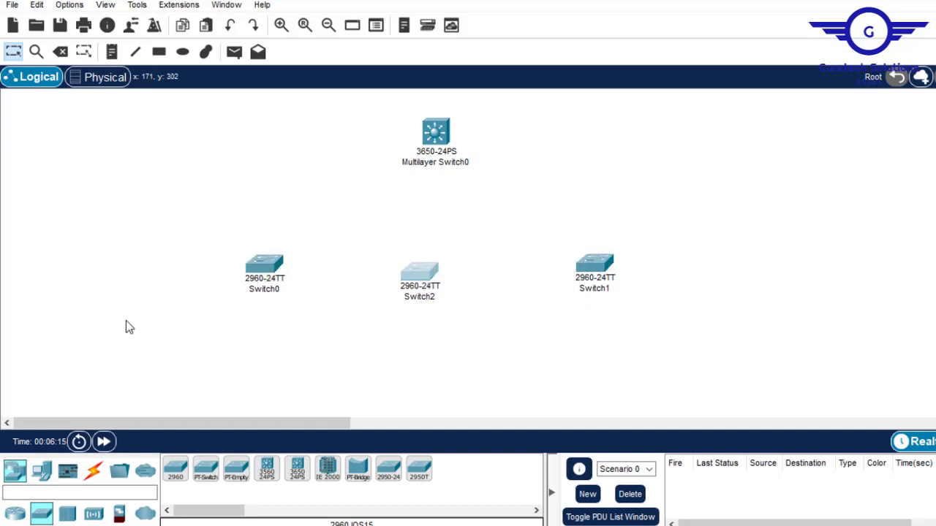
Step: Add four PC-PT computers, PC0–PC3, below and beside the switches
click(52, 471)
ctrl+click(175, 470)
click(133, 337)
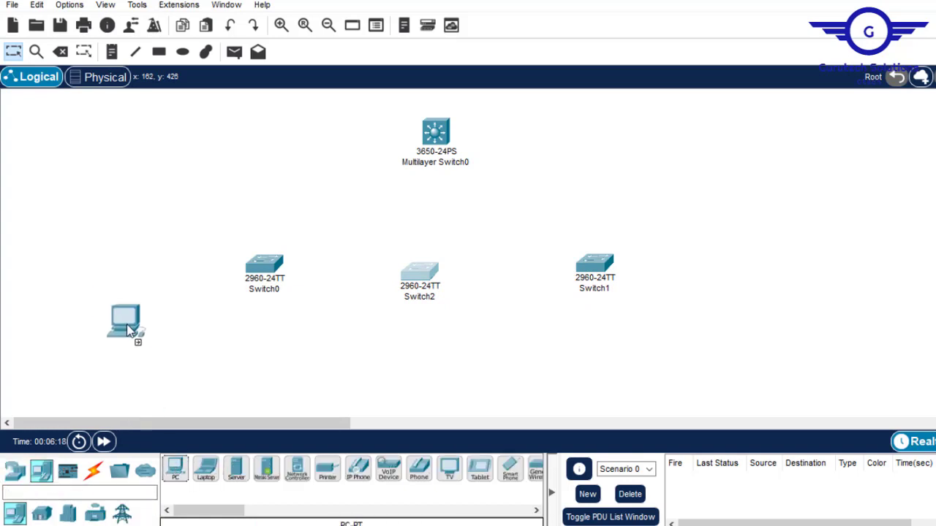
click(203, 368)
click(457, 358)
drag(203, 367, 350, 378)
click(753, 314)
click(93, 470)
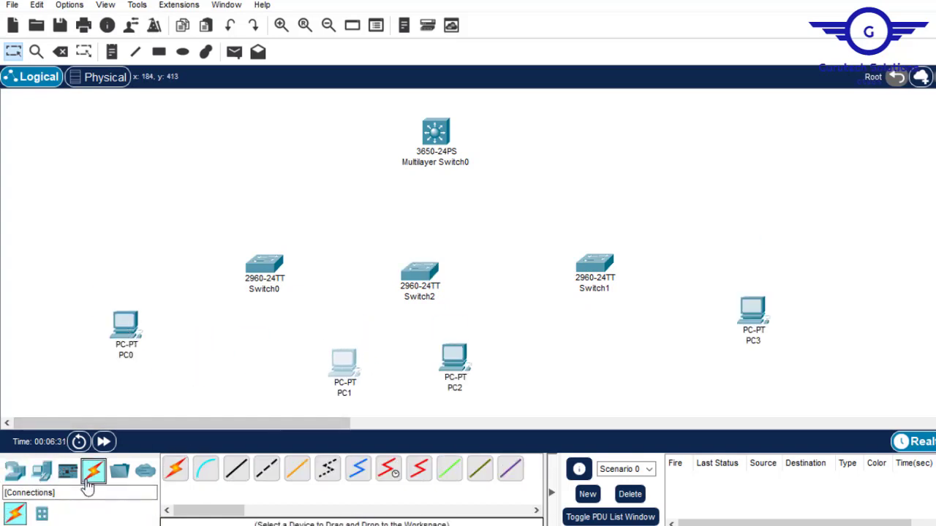
Step: Cable Multilayer Switch0 to Switch2, Switch0 and Switch1 with automatic cables
click(175, 469)
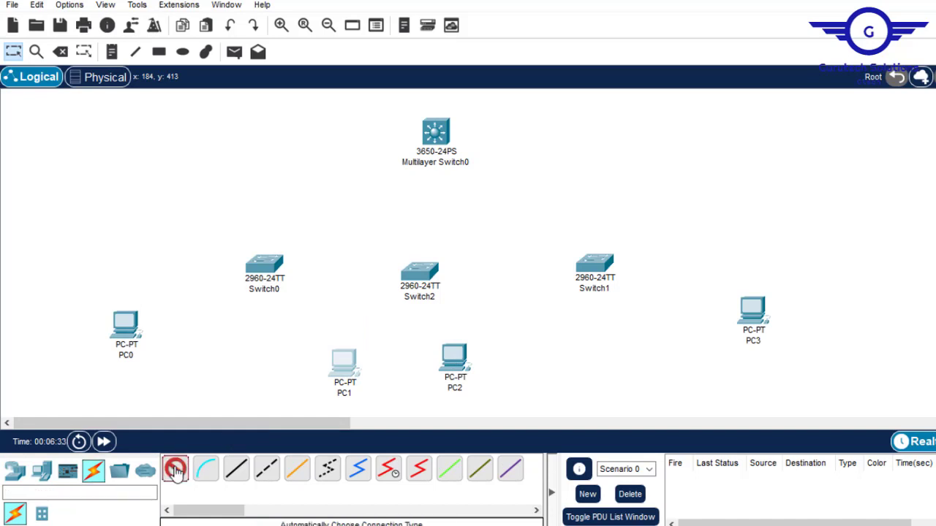
click(435, 133)
click(431, 257)
click(176, 470)
click(435, 133)
click(265, 265)
click(435, 133)
click(594, 265)
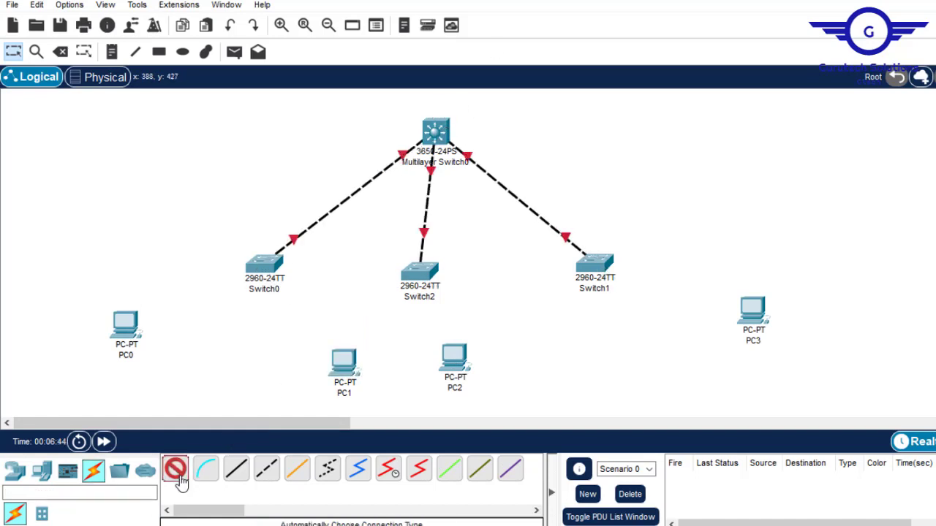
click(176, 470)
Step: Cable PC0 to Switch0, PC1 and PC2 to Switch2, and PC3 to Switch1
click(435, 133)
click(176, 469)
click(265, 265)
click(126, 325)
click(176, 469)
click(419, 275)
click(343, 362)
click(175, 469)
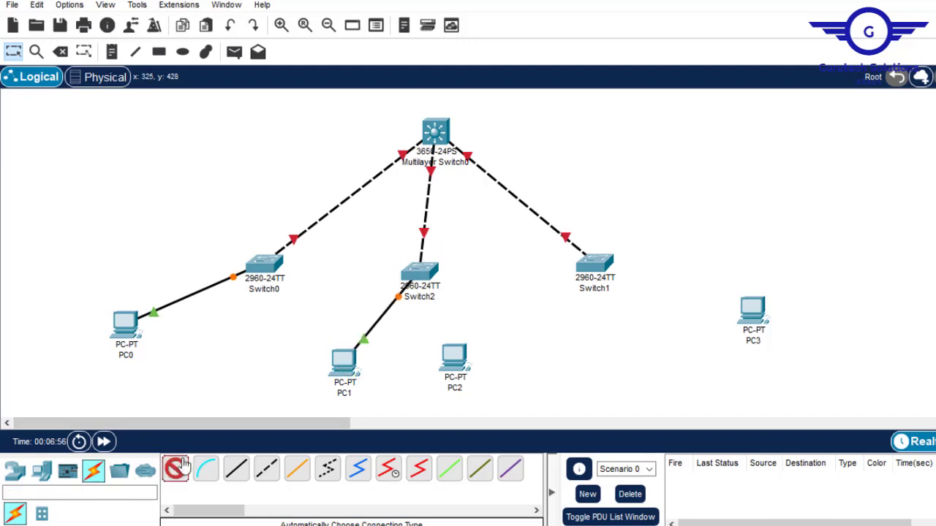
click(454, 359)
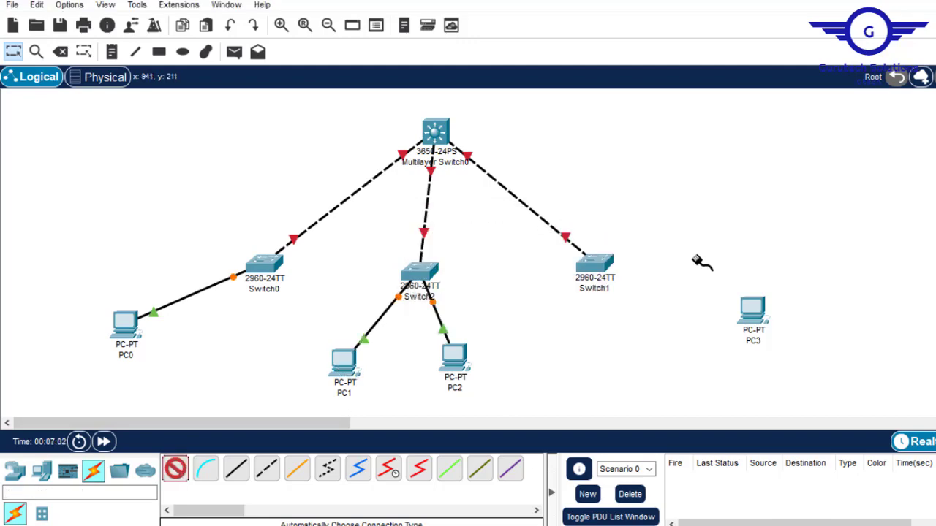
click(752, 314)
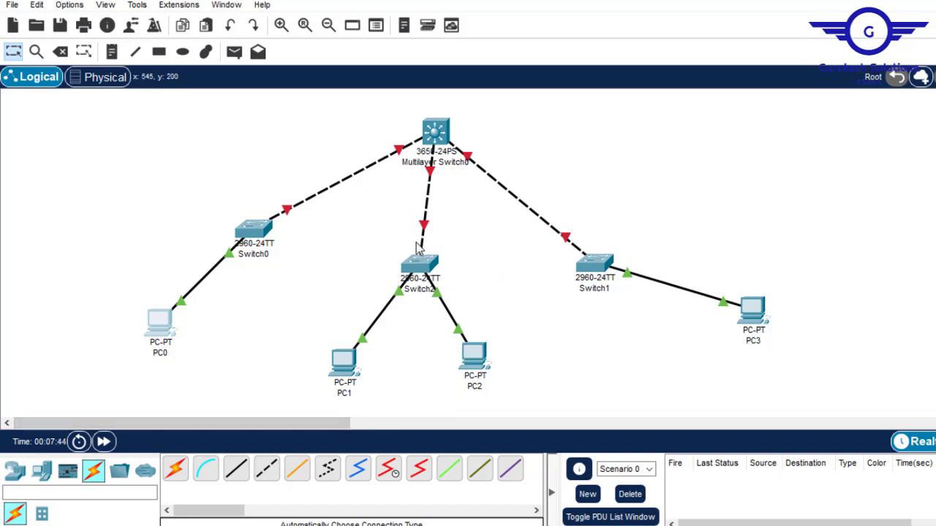
drag(259, 229, 256, 248)
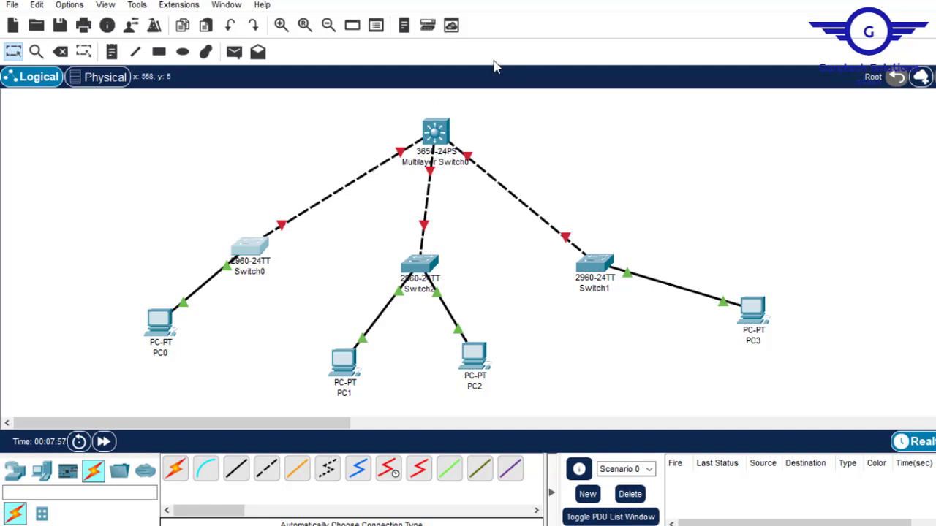
Step: Install an AC-POWER-SUPPLY in Multilayer Switch0's empty power slot
click(435, 129)
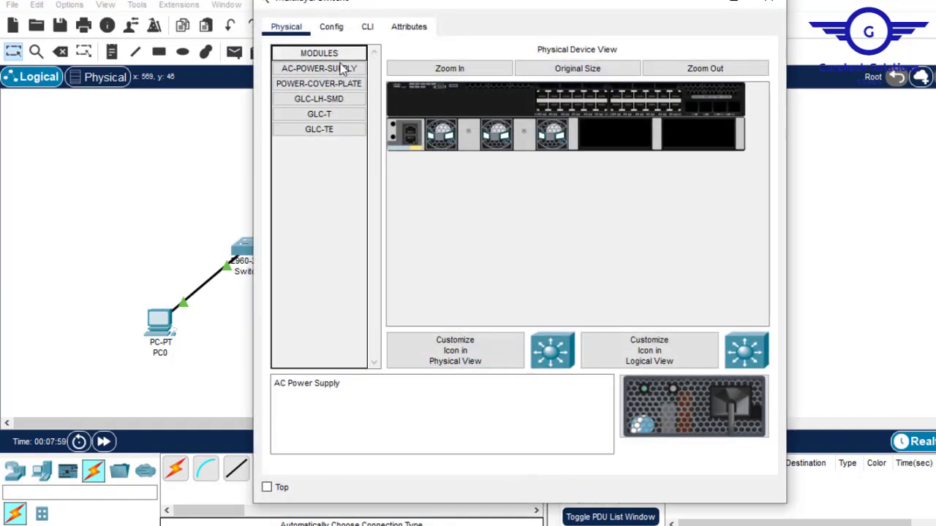
drag(327, 74, 607, 139)
click(768, 3)
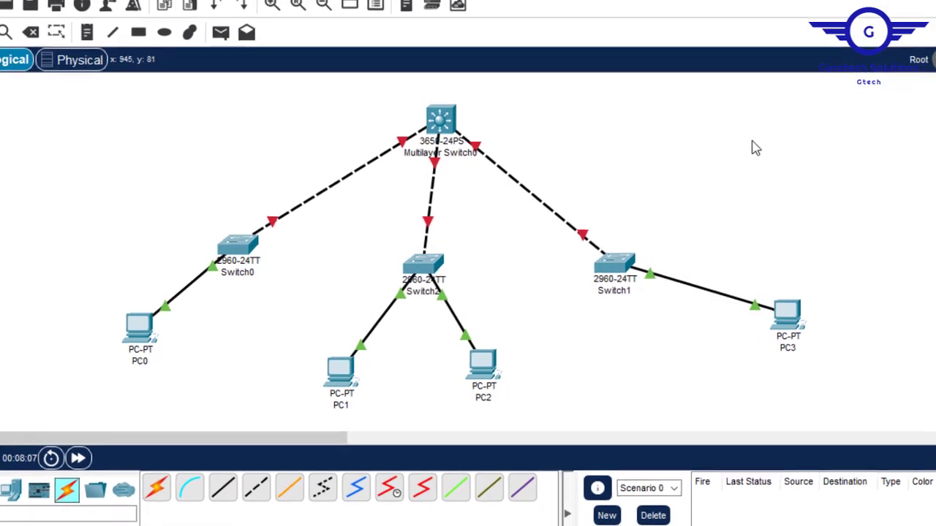
Step: Open Switch0's CLI and enter global configuration mode with en and conf t
click(228, 247)
click(361, 3)
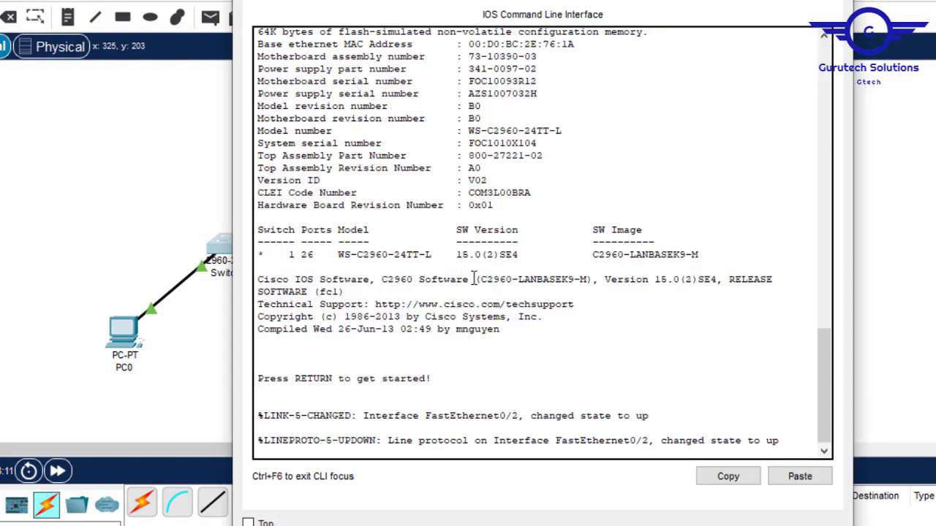
key(Return)
key(Return)
key(Return)
text(en)
key(Return)
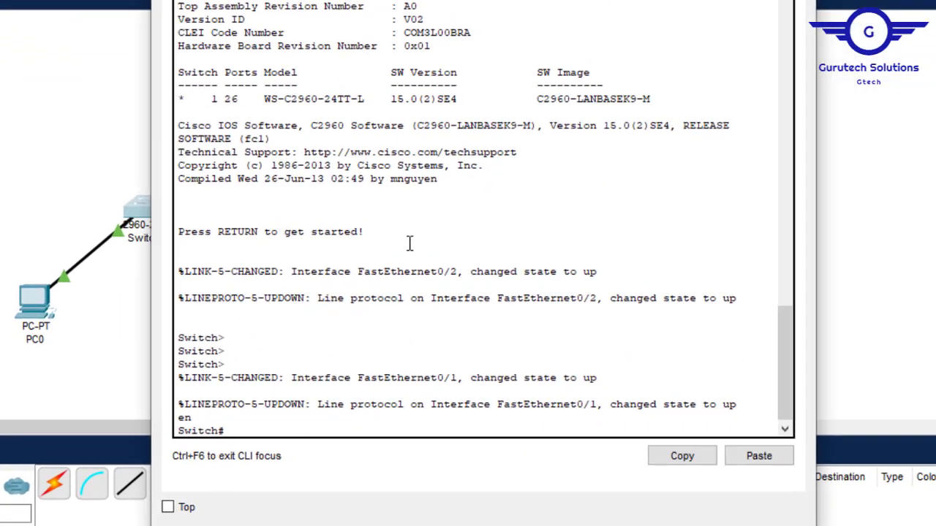
text(conf t)
key(Return)
key(Return)
key(Return)
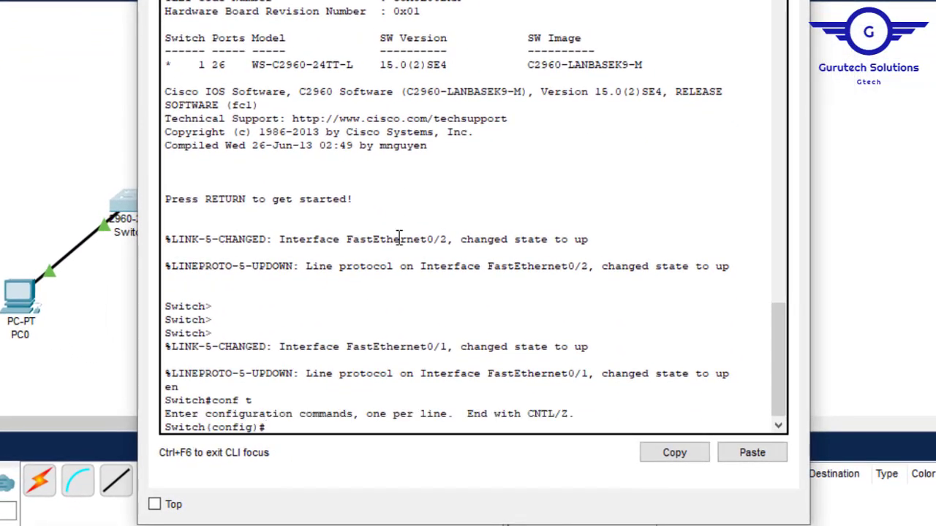
Step: Create VLAN 10 on Switch0 with the vlan 10 command
text(c)
key(BackSpace)
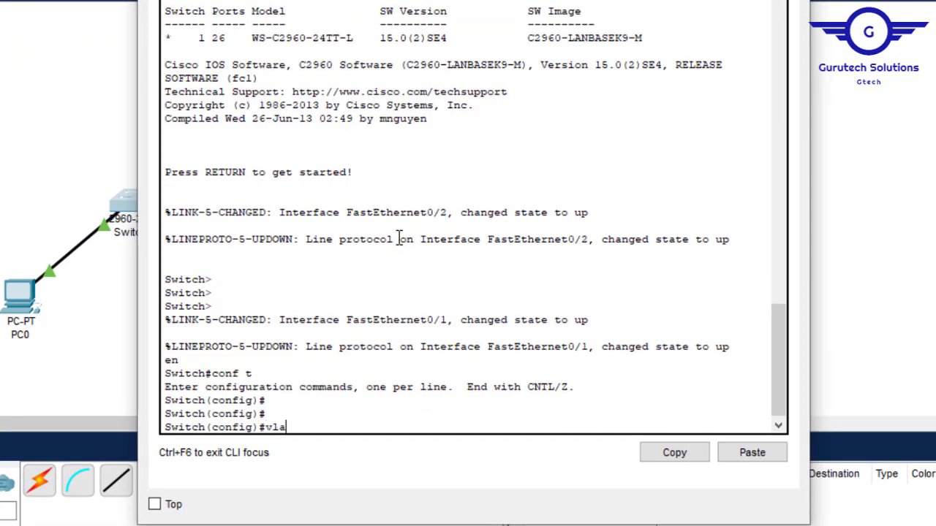
text(vlan 10\)
key(Return)
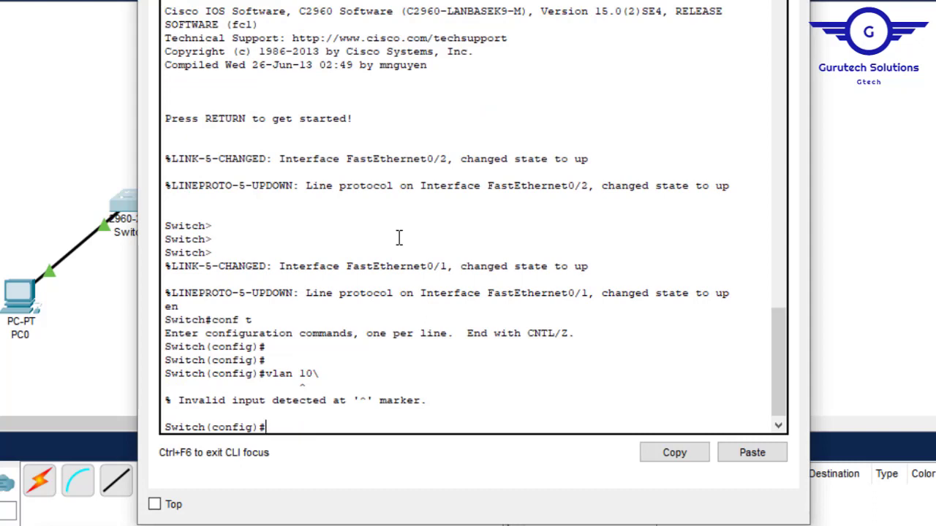
key(Up)
key(BackSpace)
key(Return)
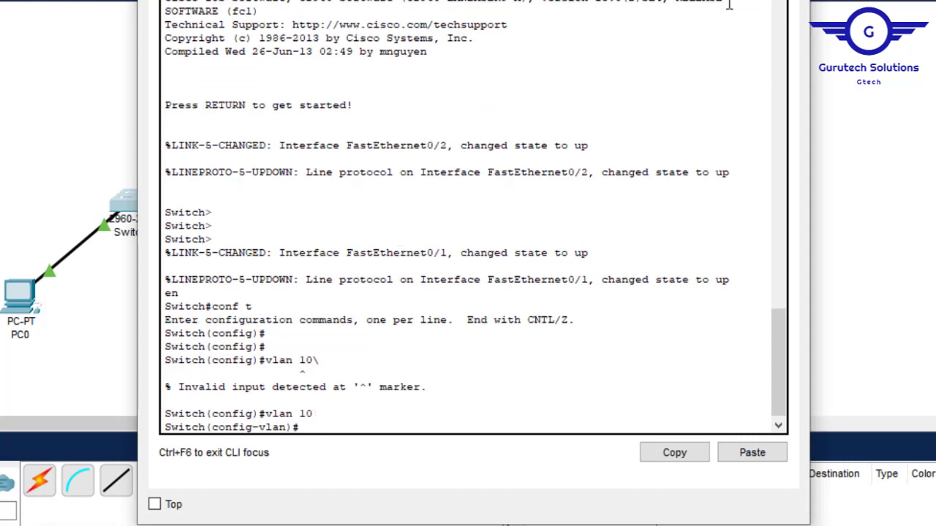
Step: Back in Switch0's CLI, leave VLAN mode and select interface fa0/2
click(866, 130)
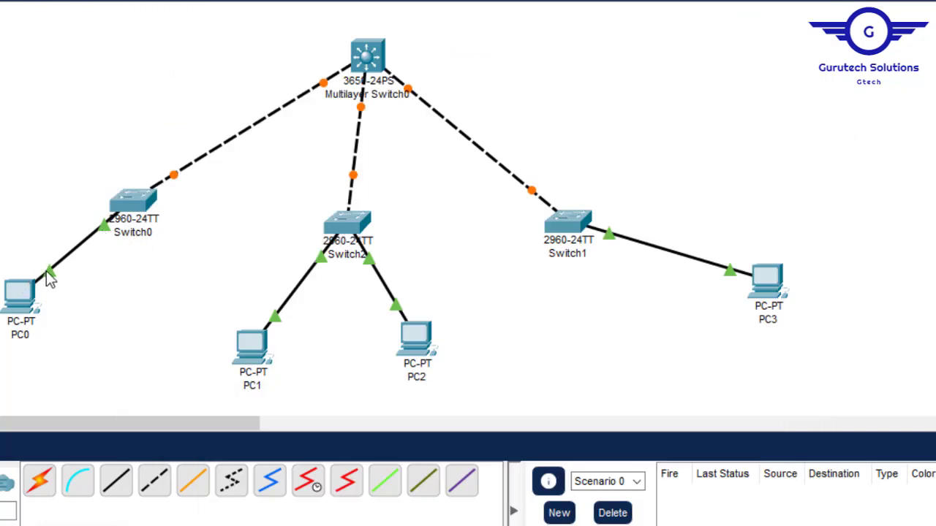
click(139, 197)
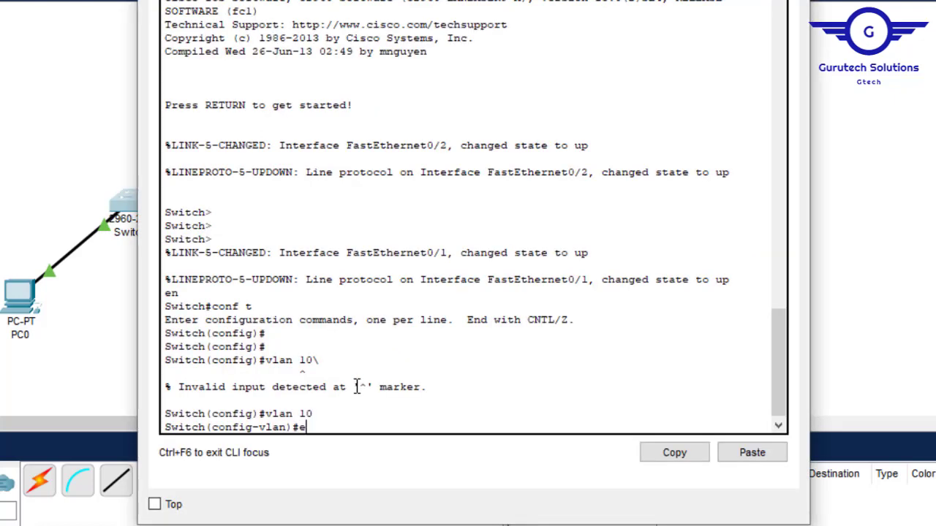
text(exit)
key(Return)
key(Return)
key(Return)
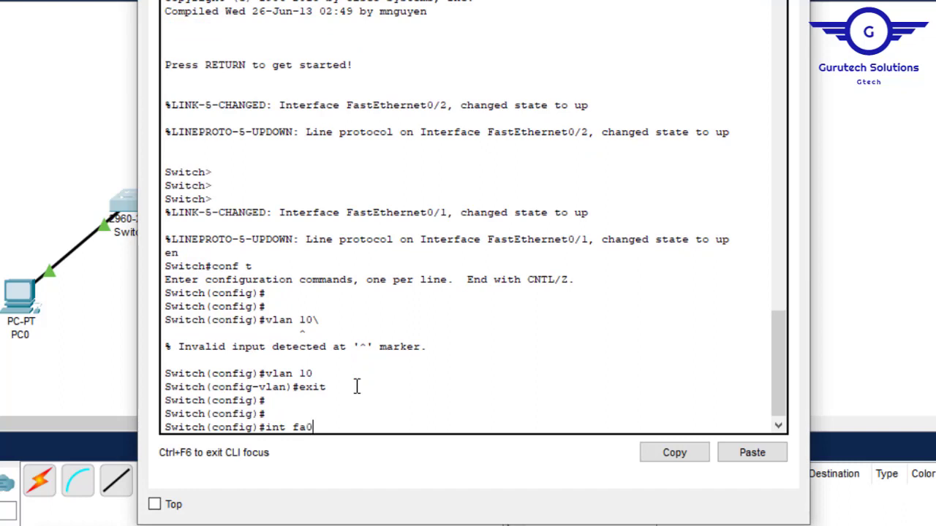
text(int fa0/2)
key(Return)
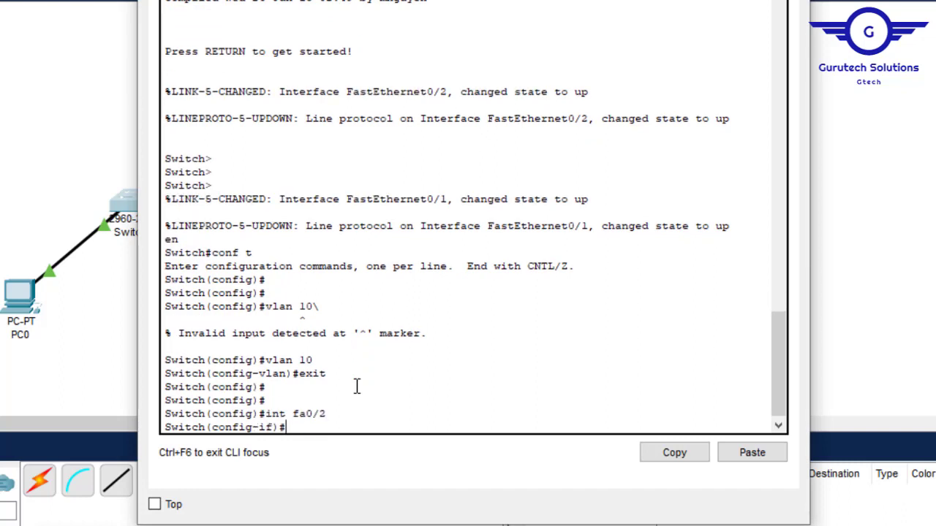
Step: Set fa0/2 to switchport mode access
text(switc)
key(Tab)
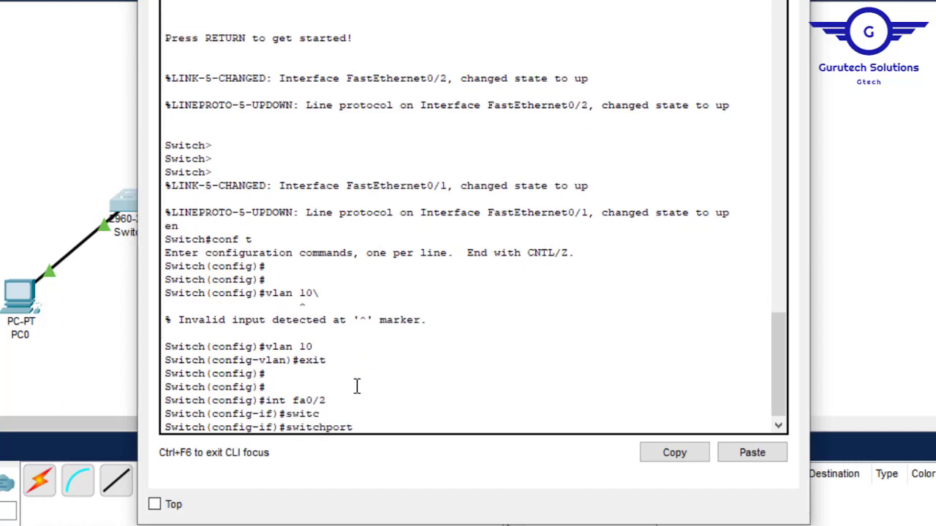
text(m)
key(Tab)
text(a)
key(Tab)
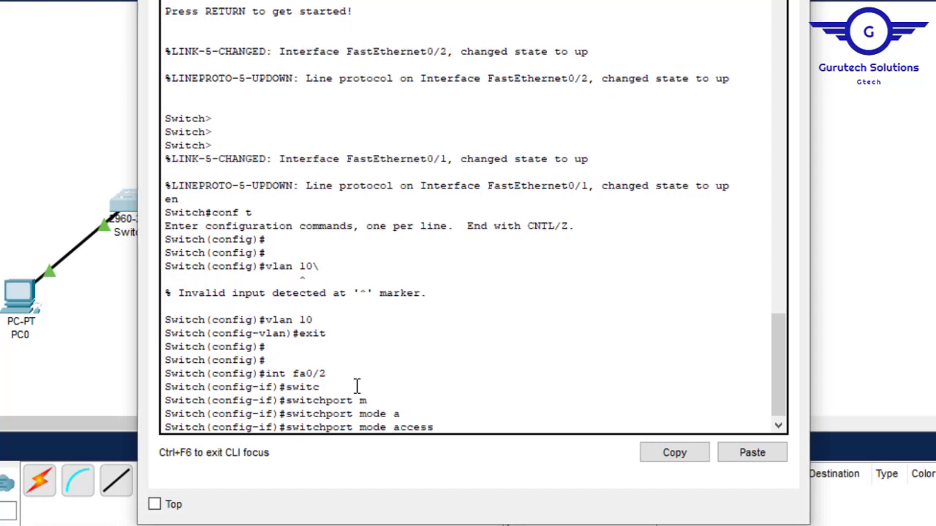
key(Return)
Step: Assign fa0/2 to access VLAN 10, exit, and close Switch0's window
text(sw)
key(Tab)
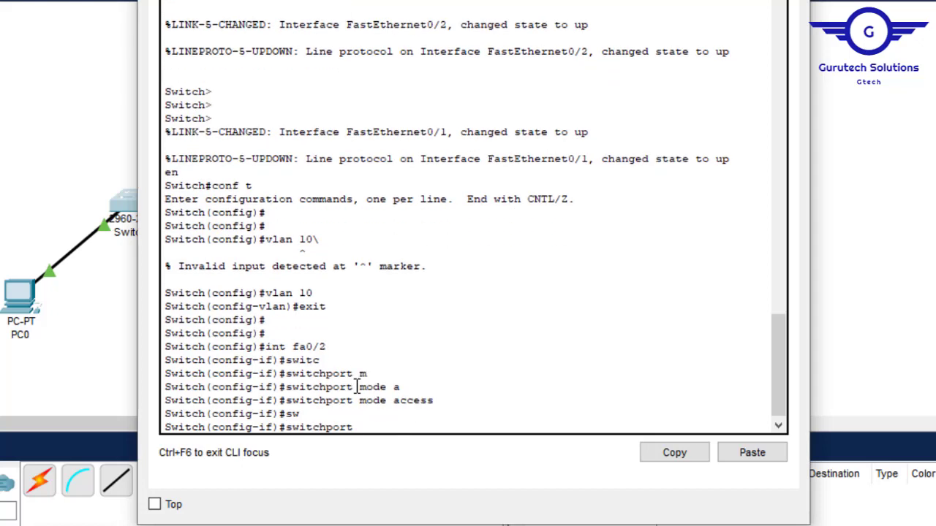
text(a)
key(Tab)
text(v)
key(Tab)
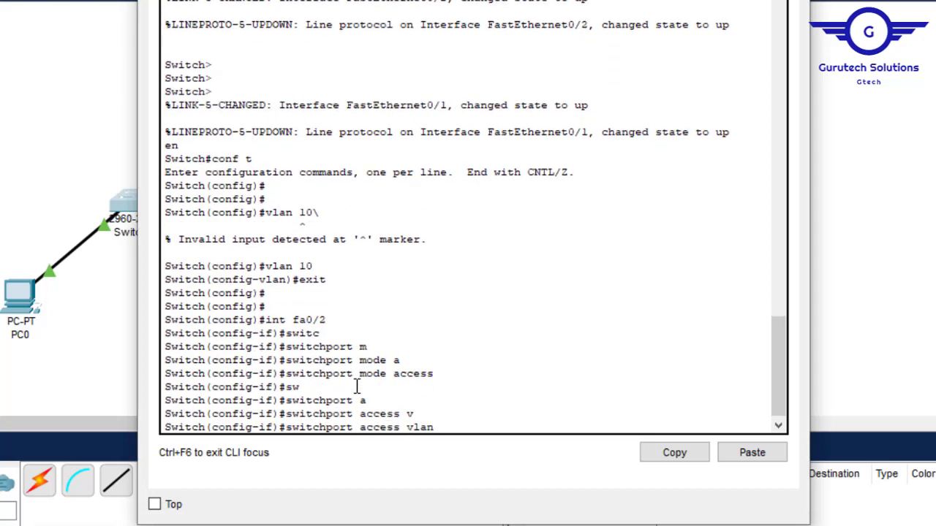
text(10)
key(Return)
text(e)
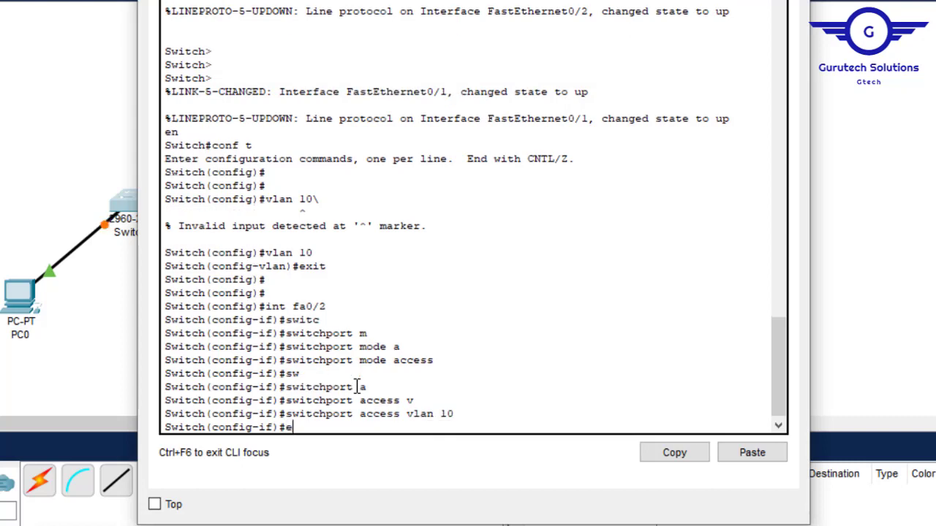
text(x)
key(Return)
key(Return)
key(Return)
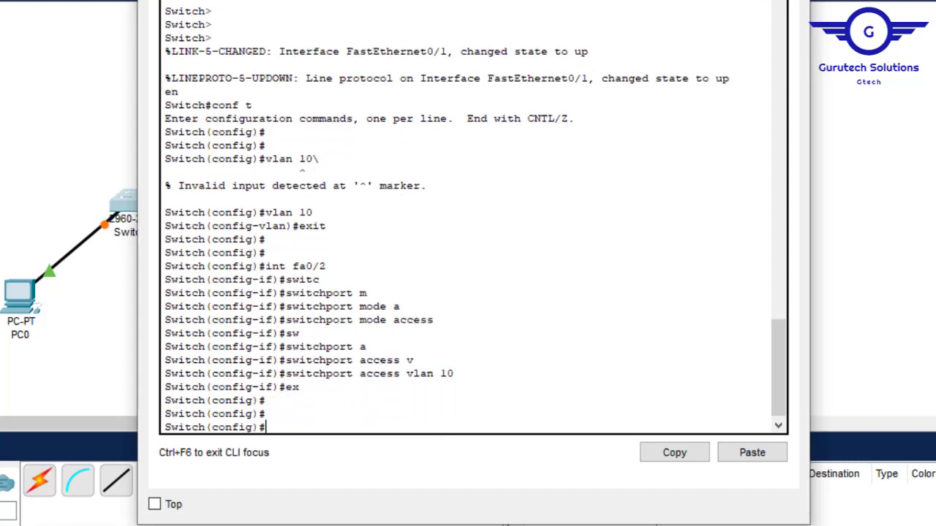
key(alt+F4)
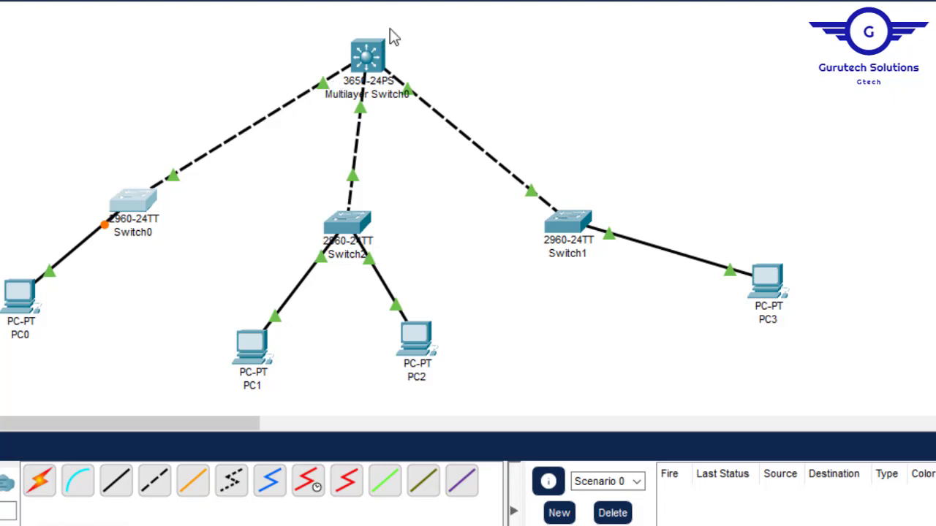
click(138, 207)
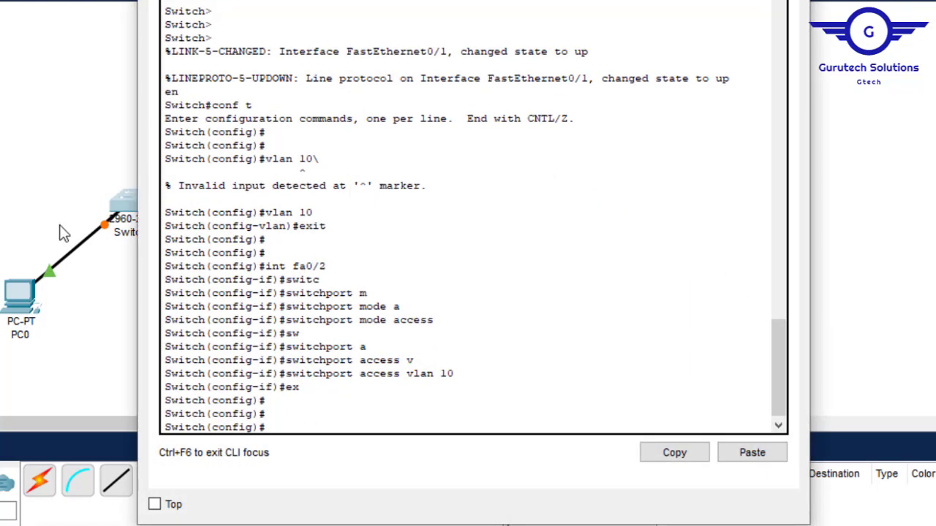
Step: Set Switch0's fa0/1 to switchport mode trunk and save with do wr
key(alt+F4)
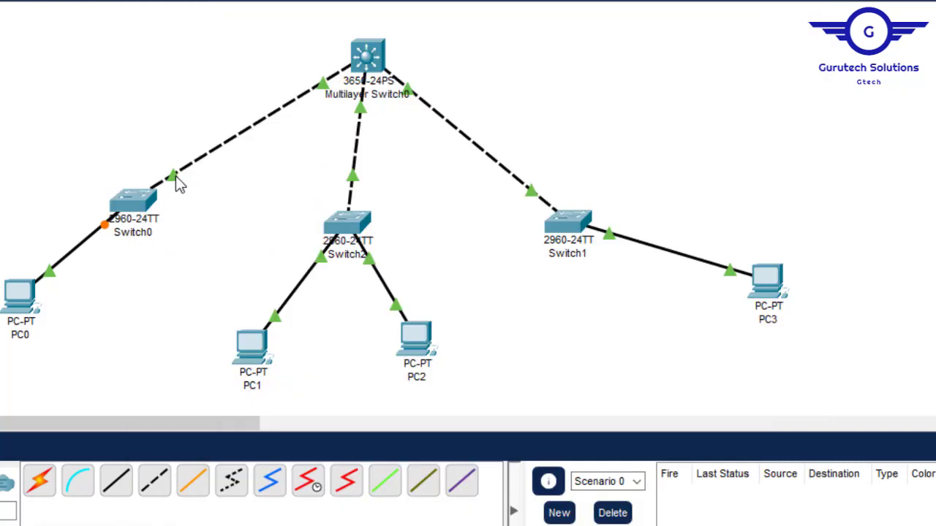
click(133, 201)
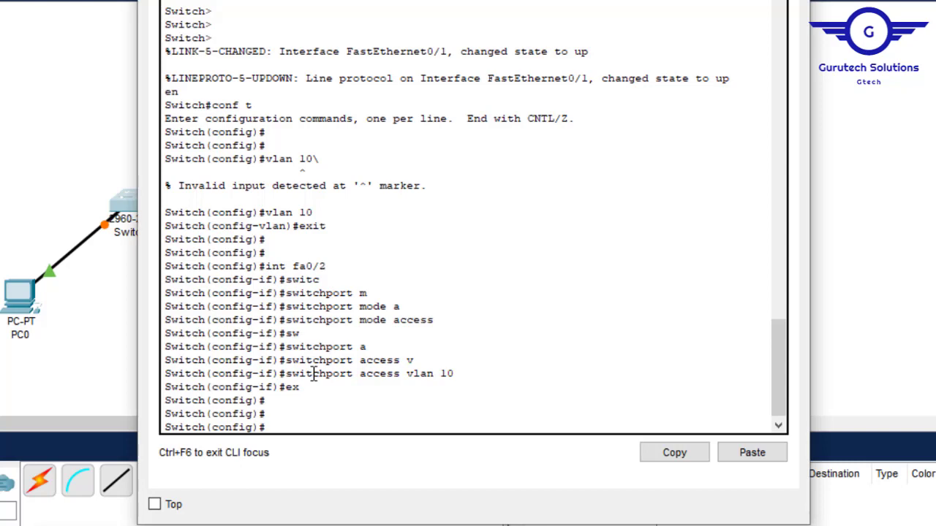
key(Up)
key(Up)
key(Up)
key(Up)
key(Return)
key(Up)
key(Up)
key(Up)
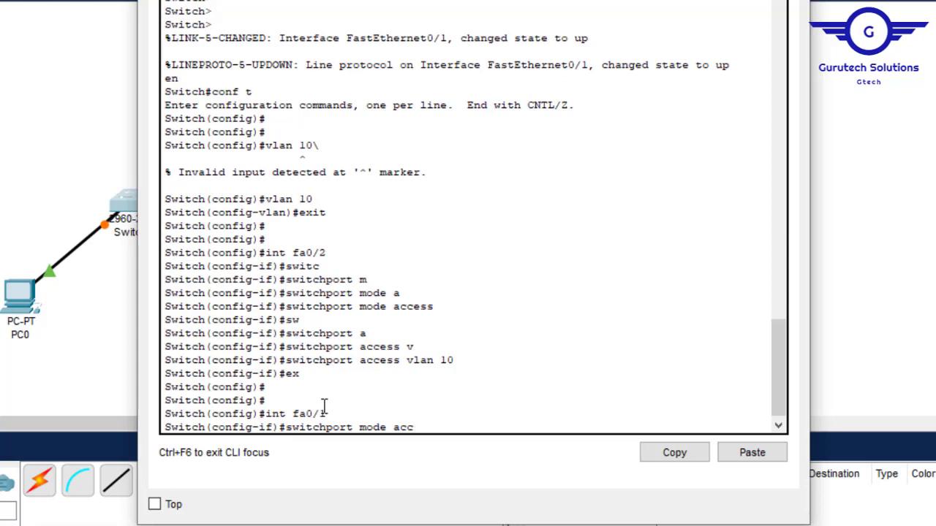
text(r)
key(Tab)
key(Return)
key(Return)
key(Return)
key(Return)
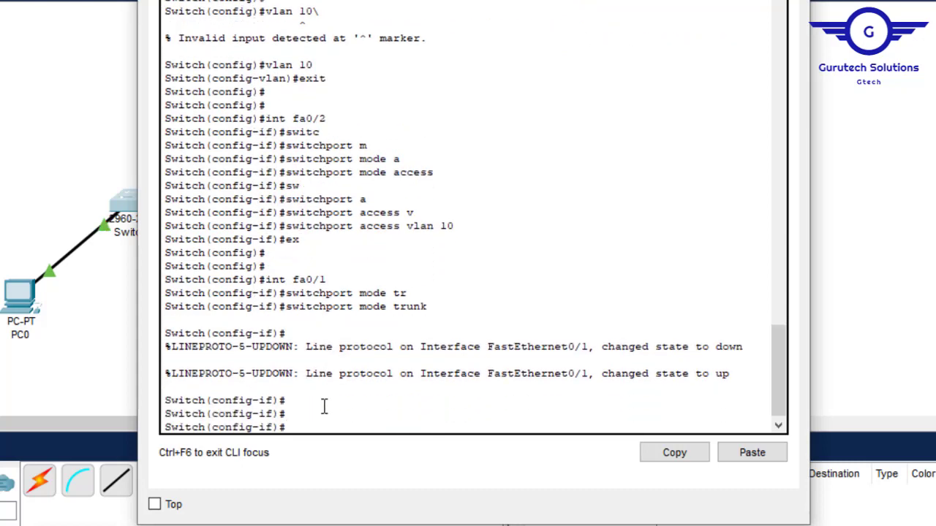
text(ex)
key(Return)
key(Return)
key(Return)
text(d)
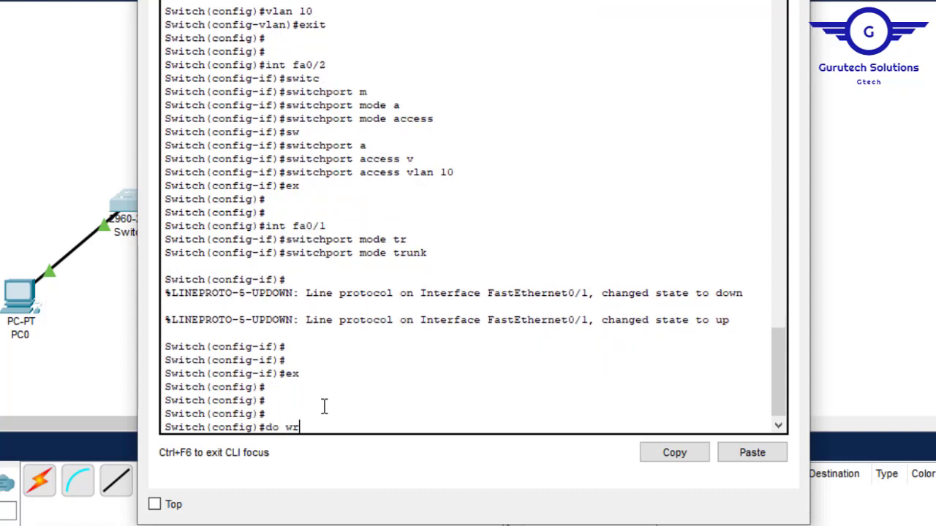
text(o wr)
key(Return)
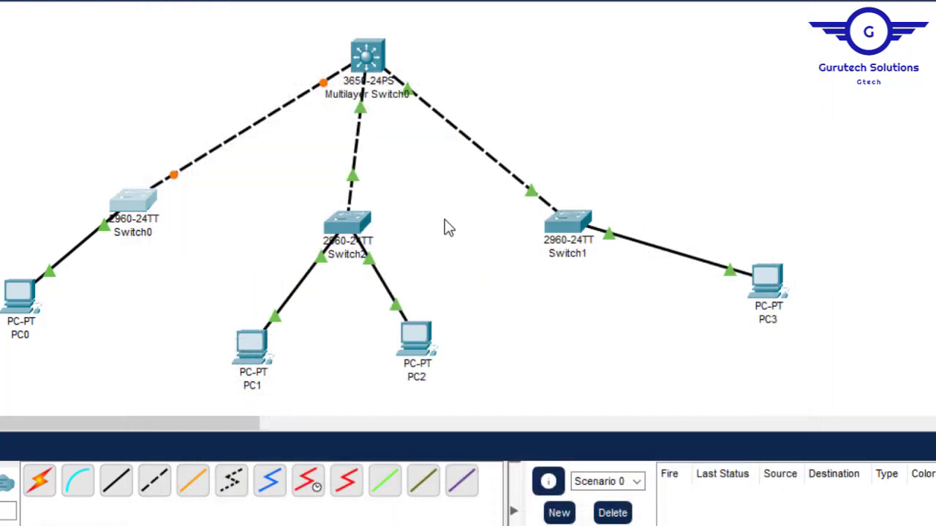
Step: In Switch1's CLI, enter global configuration and create VLAN 20
click(568, 223)
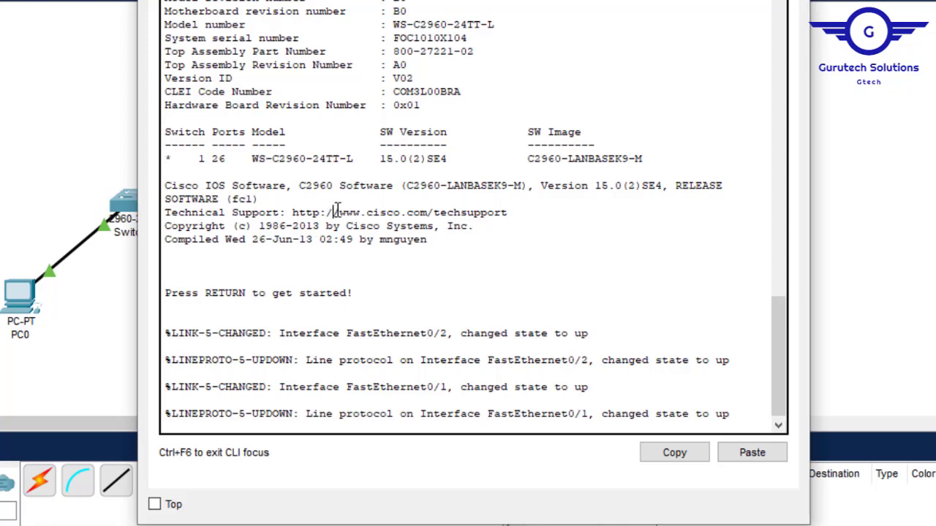
key(Return)
key(Return)
key(Return)
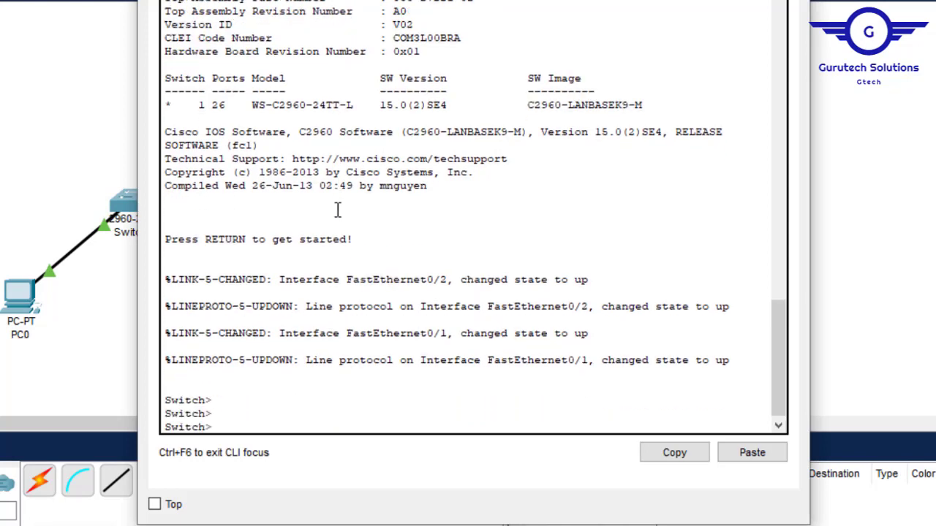
text(en)
key(Return)
text(nf)
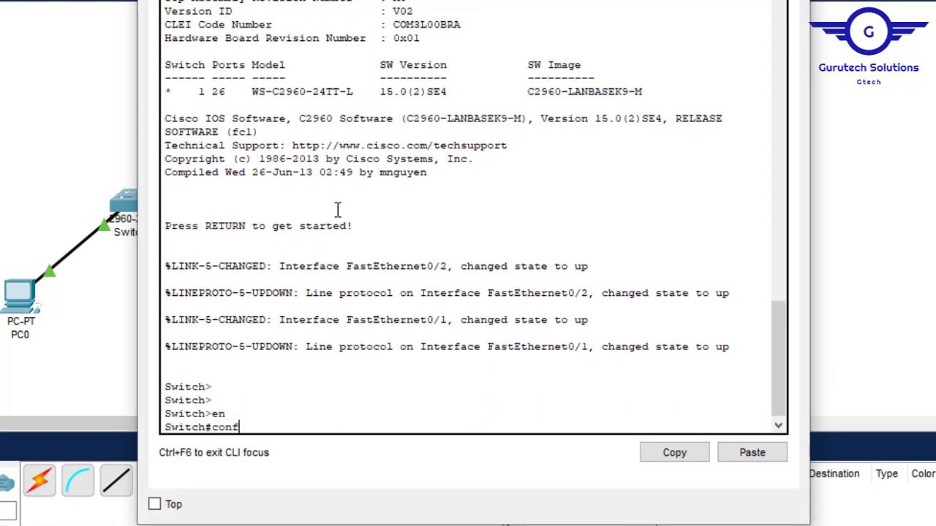
text( t)
key(Return)
key(Return)
key(Return)
text(vl)
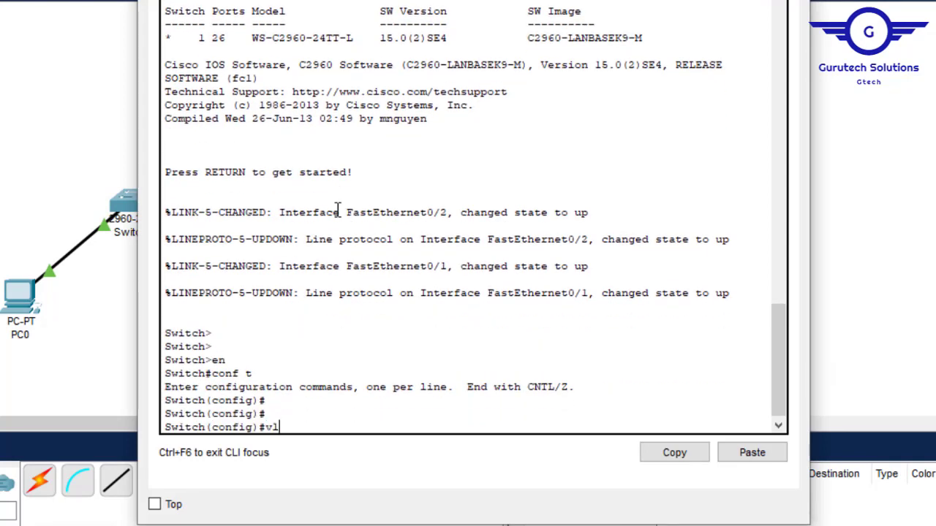
text(an 20)
key(Return)
text(e)
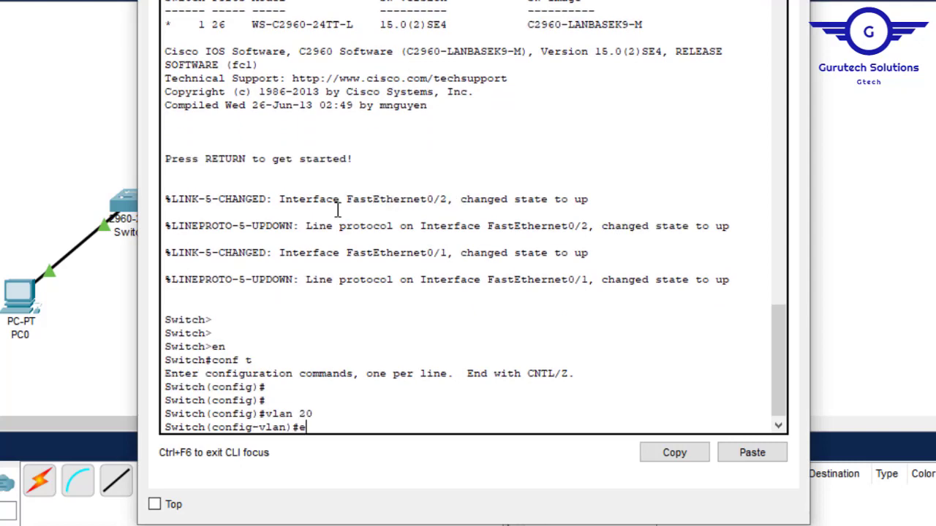
text(x)
key(Return)
key(Return)
key(Return)
key(Return)
Step: Select Switch1's fa0/2 and set it to switchport mode access
text(int)
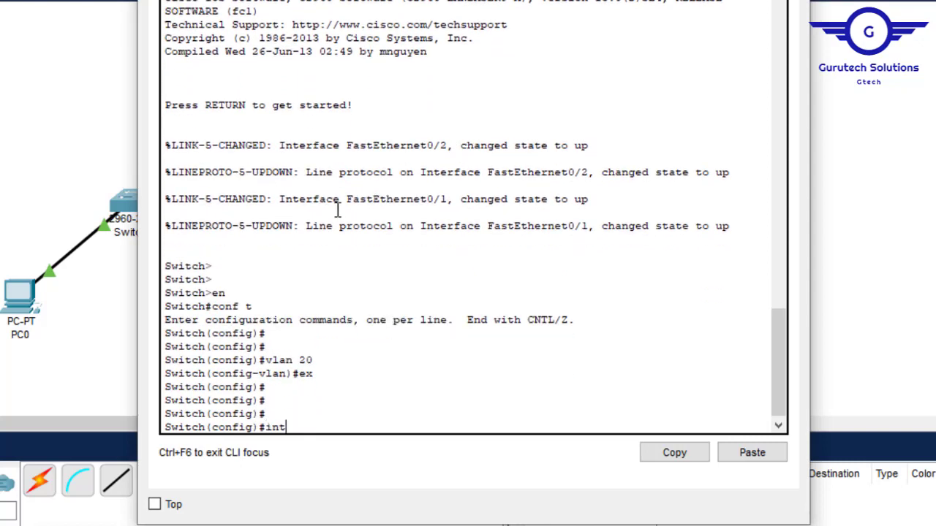
text( fa0/1)
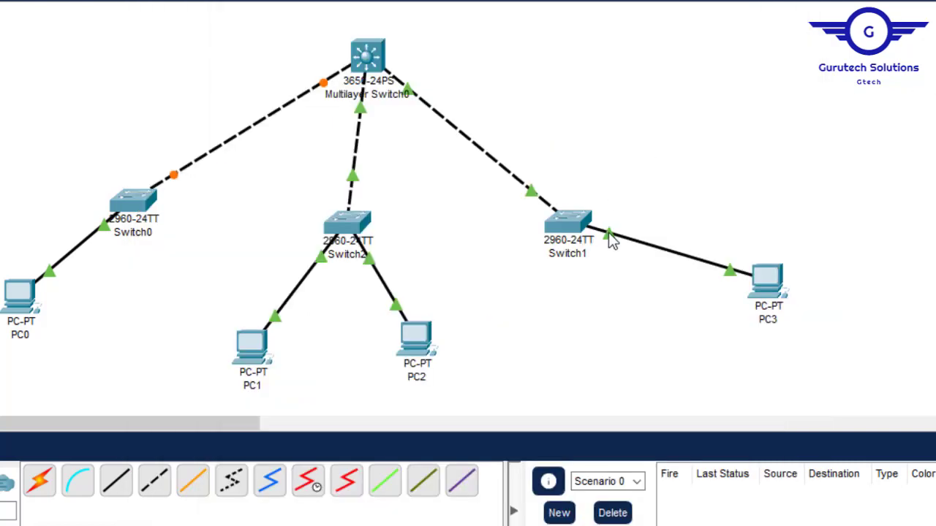
click(568, 223)
key(Return)
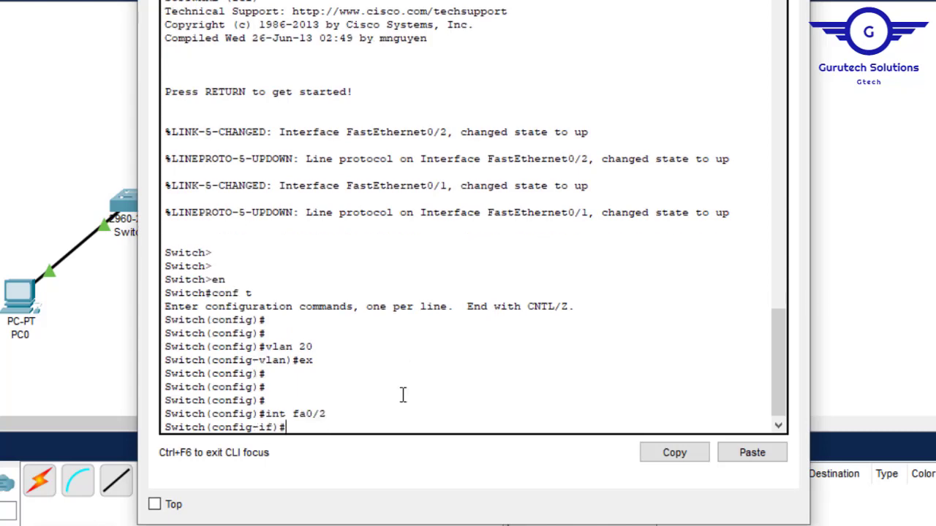
text(swit)
key(Tab)
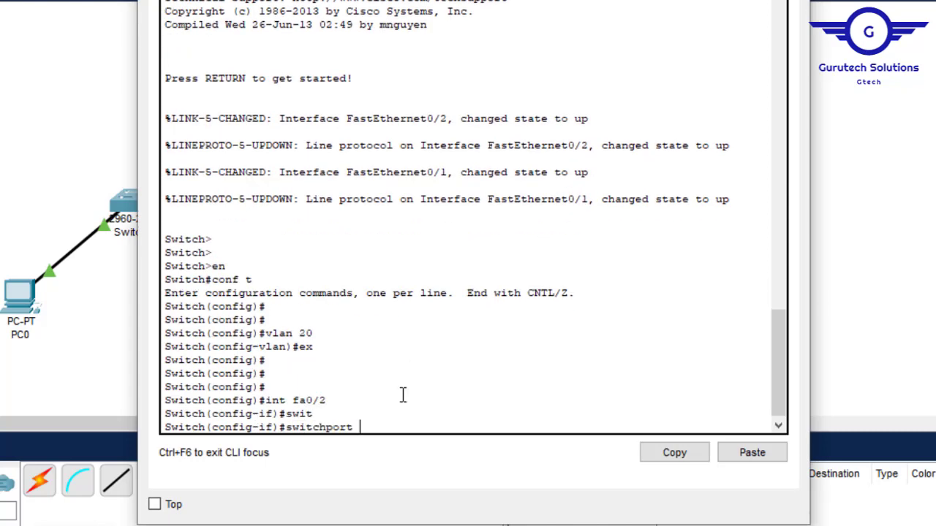
text(m)
key(Tab)
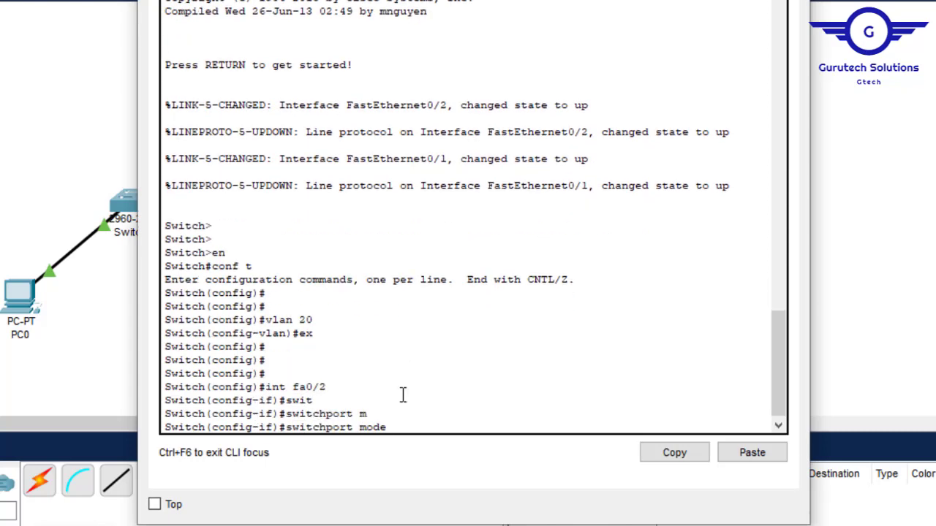
text(a)
key(Tab)
key(Return)
Step: Assign fa0/2 to access VLAN 20 and leave interface configuration
text(s)
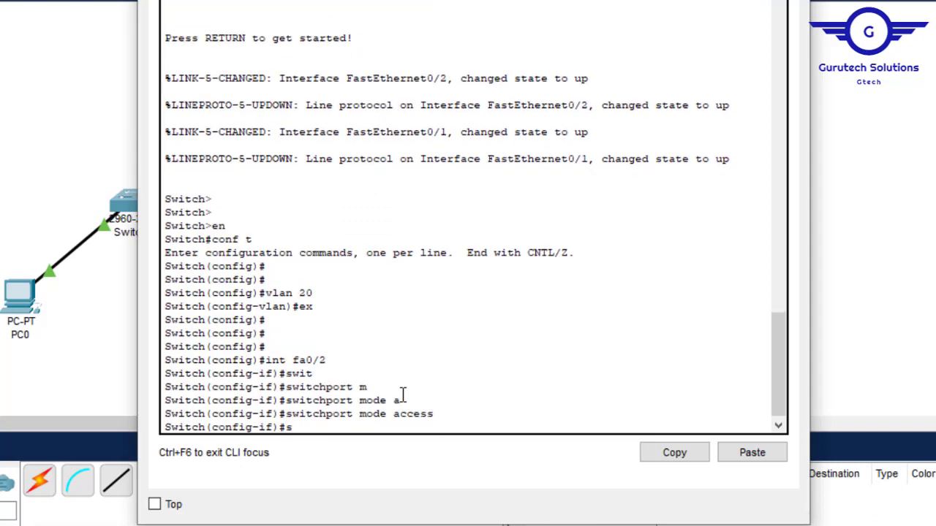
text(w)
key(Tab)
text(a)
key(Tab)
text(v)
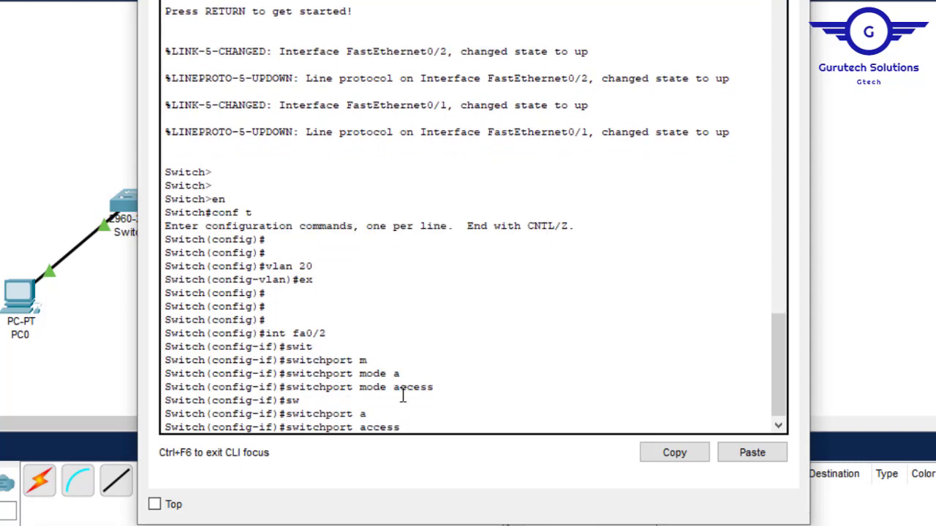
key(Tab)
text(2)
key(Return)
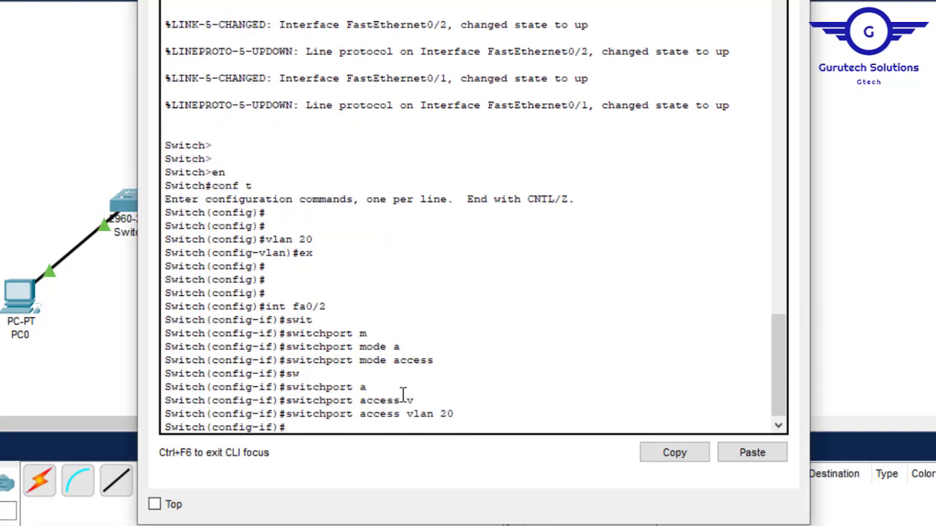
text(ex)
key(Return)
key(Return)
key(Return)
key(Return)
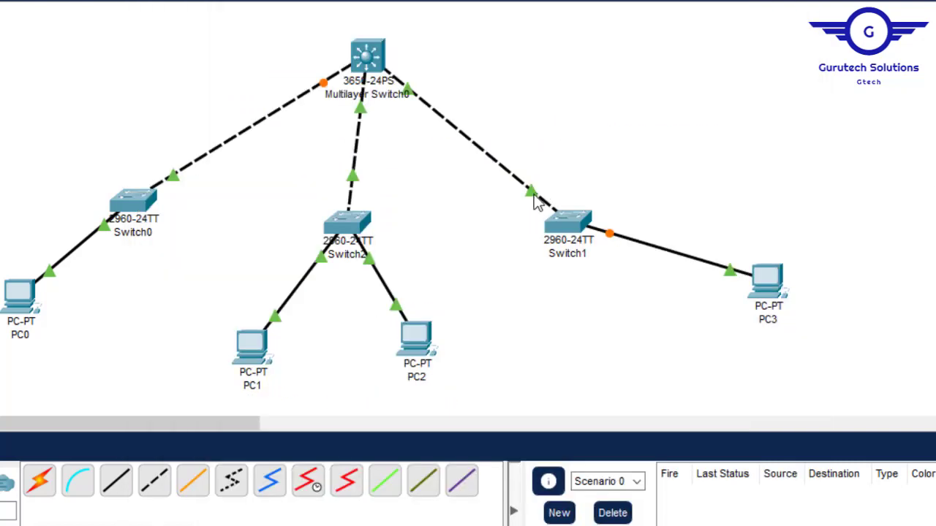
Step: Make Switch1's fa0/1 uplink a trunk port and save with do wr
click(568, 220)
key(Up)
key(Up)
key(Up)
key(Up)
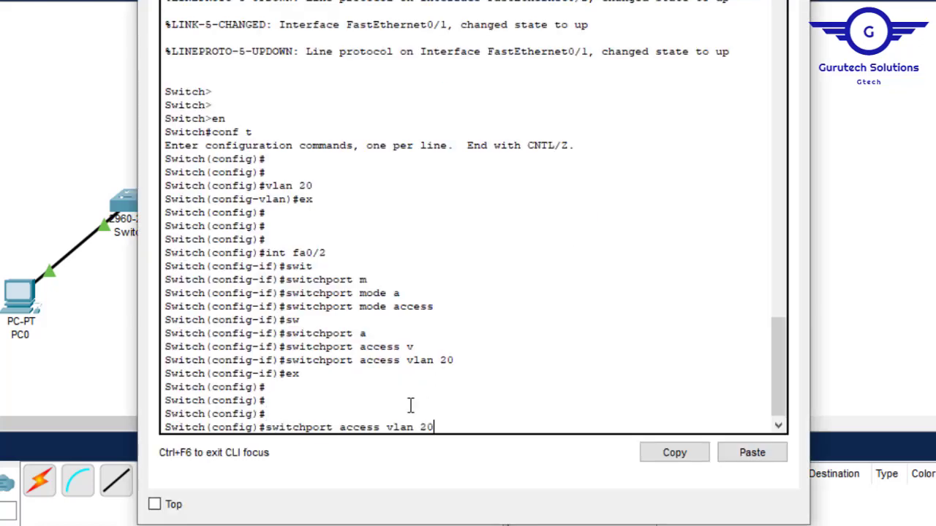
key(BackSpace)
text(1)
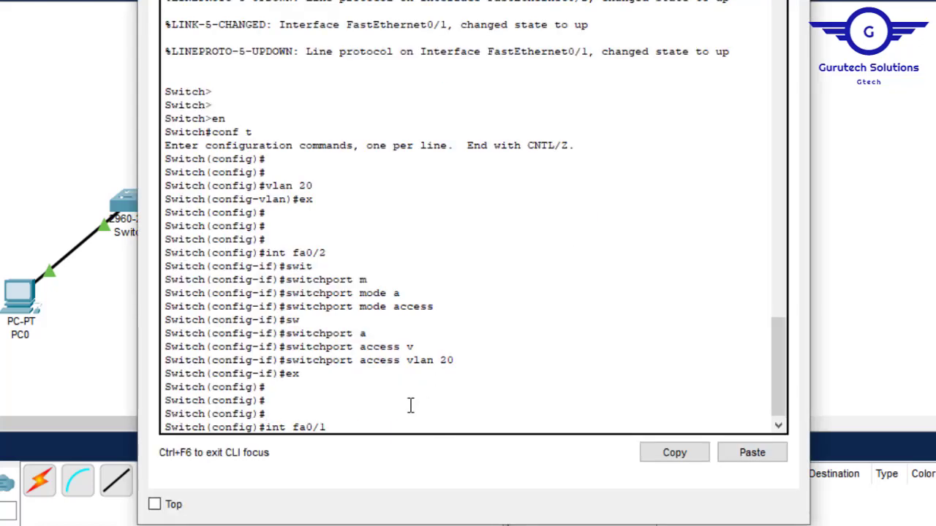
key(Return)
key(Up)
key(Up)
key(Up)
key(Up)
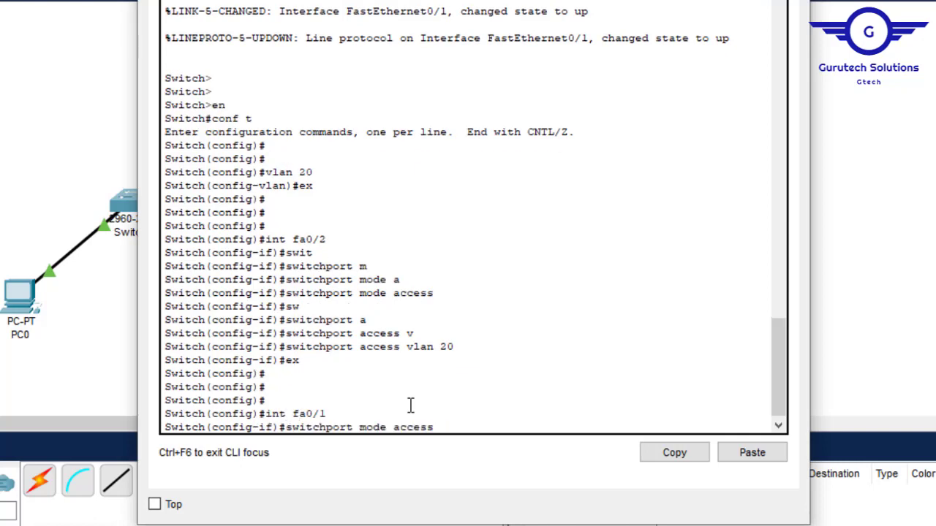
key(BackSpace)
key(BackSpace)
key(BackSpace)
text(r)
key(Tab)
key(Return)
key(Return)
key(Return)
key(Return)
key(Return)
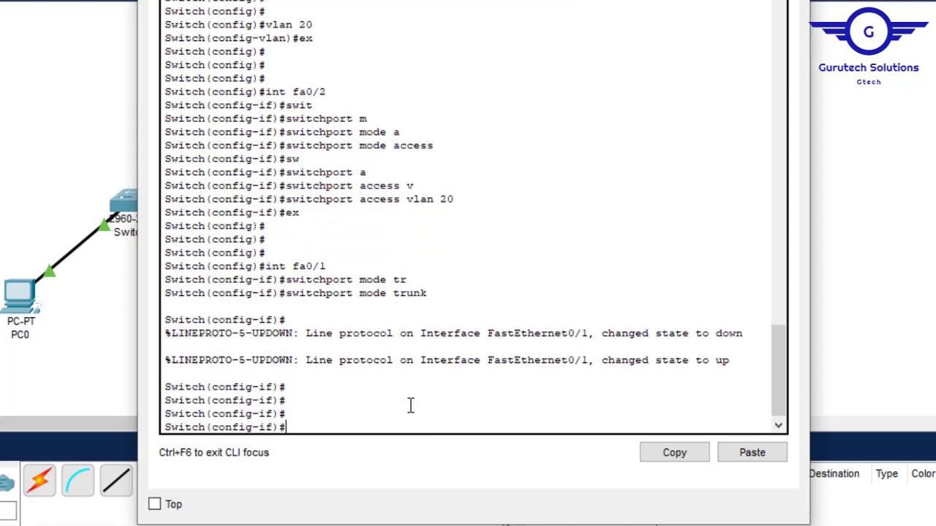
text(ex)
key(Return)
key(Return)
key(Return)
key(Return)
key(Return)
text(do)
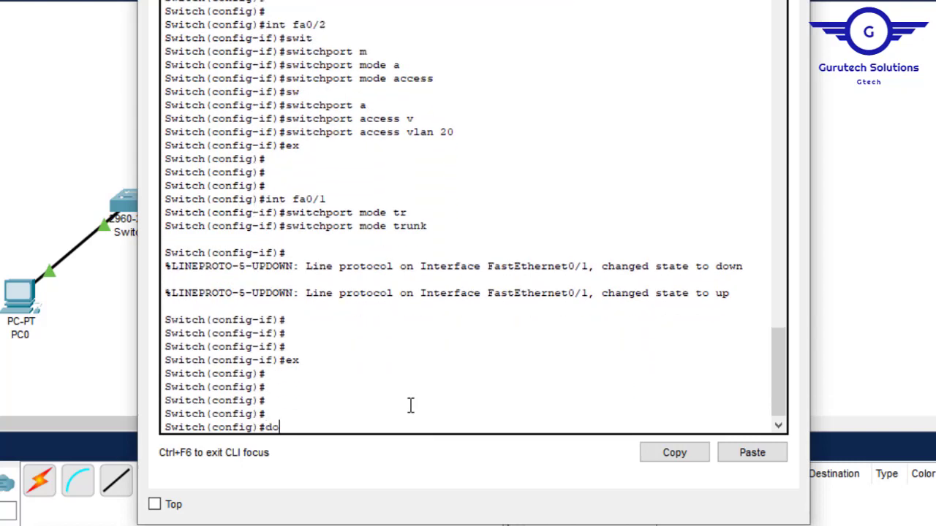
text( wr)
key(Return)
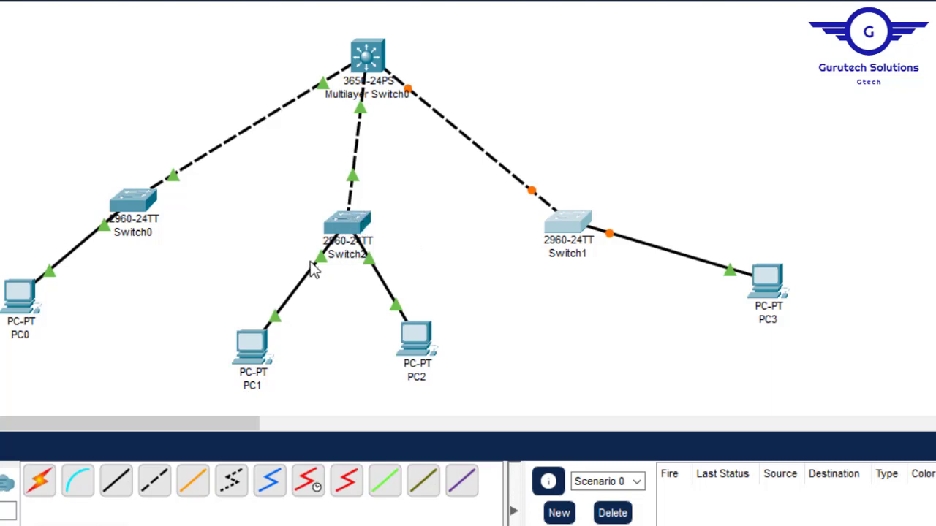
Step: Open Switch2's CLI and enter privileged and global configuration mode with en and conf t
click(347, 221)
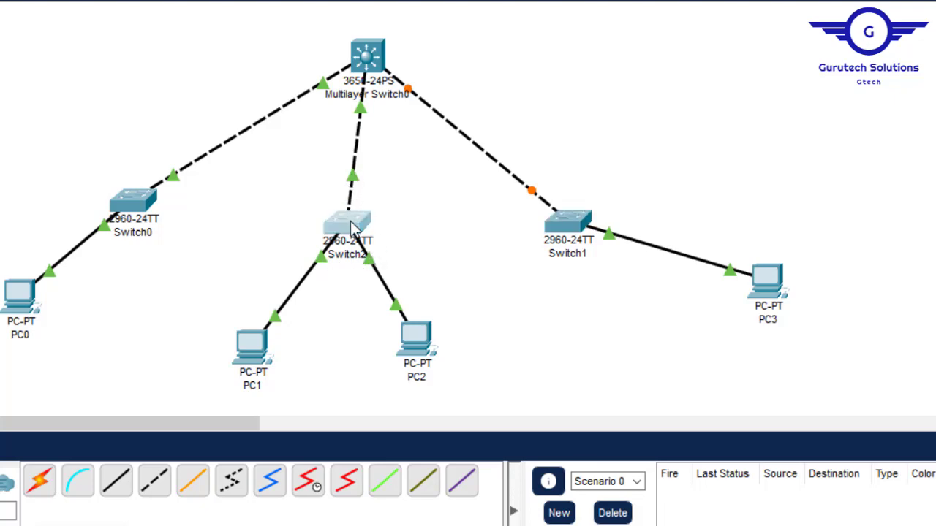
click(305, 1)
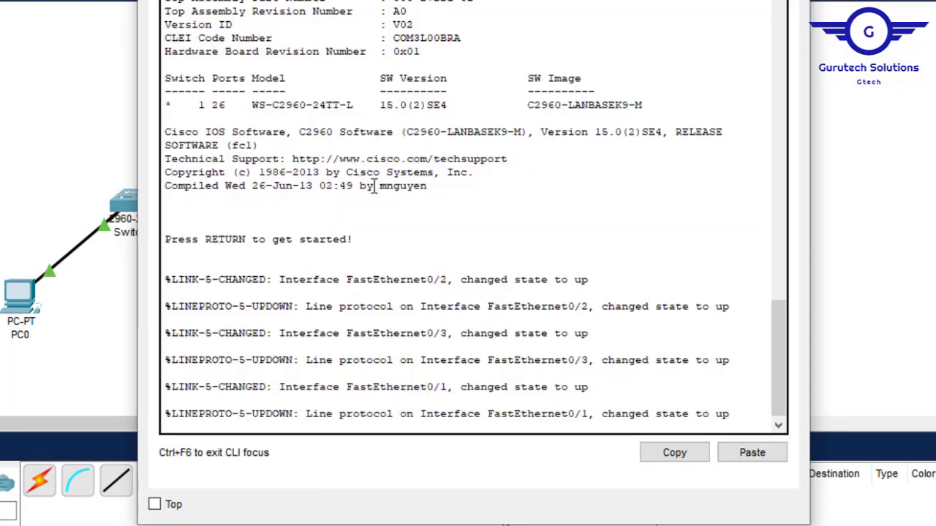
key(Return)
key(Return)
key(Return)
text(en)
key(Return)
text(conf t)
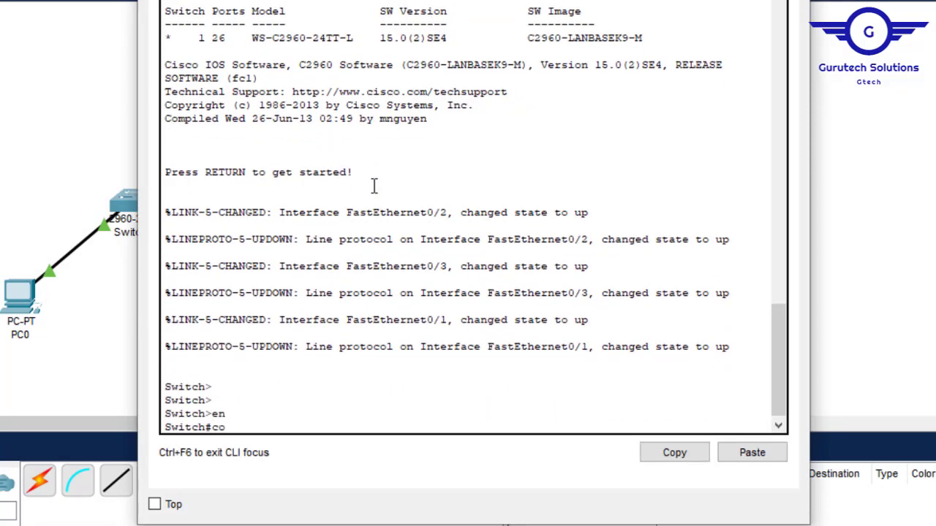
key(Return)
key(Return)
key(Return)
key(Return)
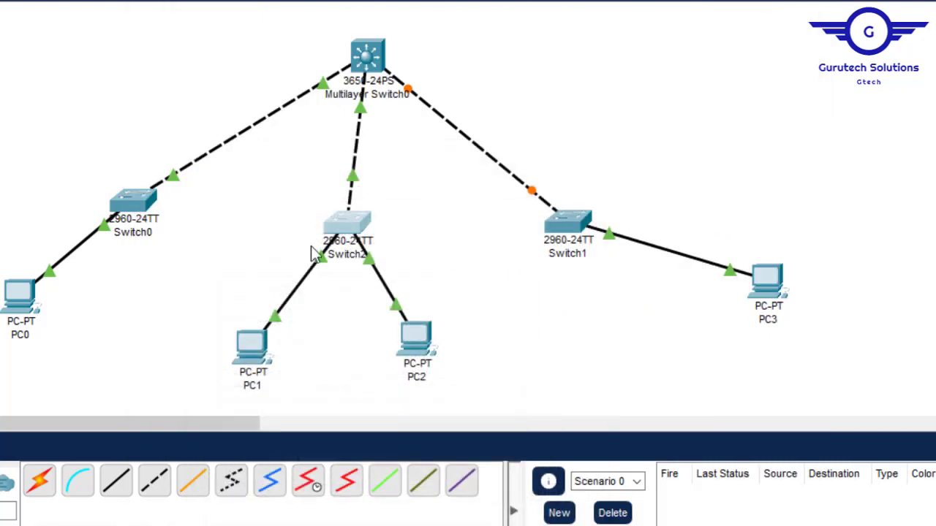
Step: Create VLAN 10 and VLAN 20 on Switch2, then exit back to global configuration
click(347, 219)
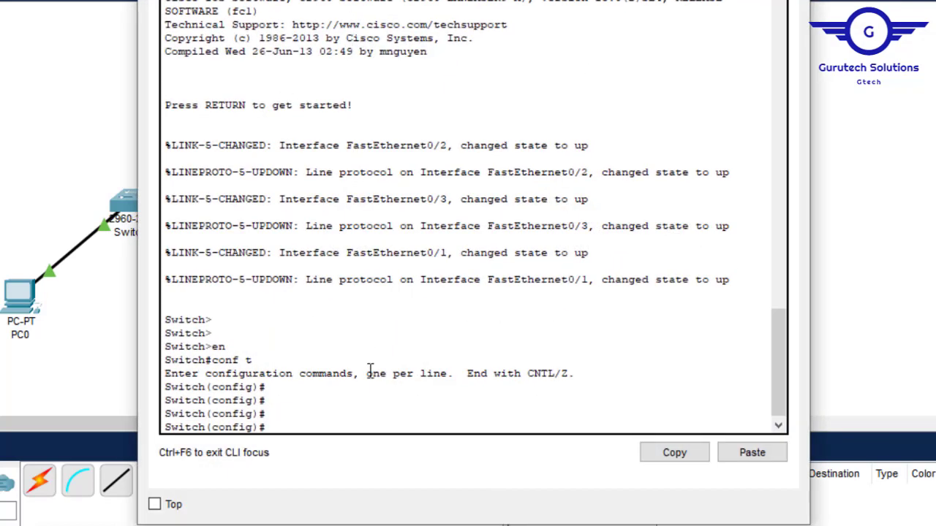
text(vlan 10)
key(Return)
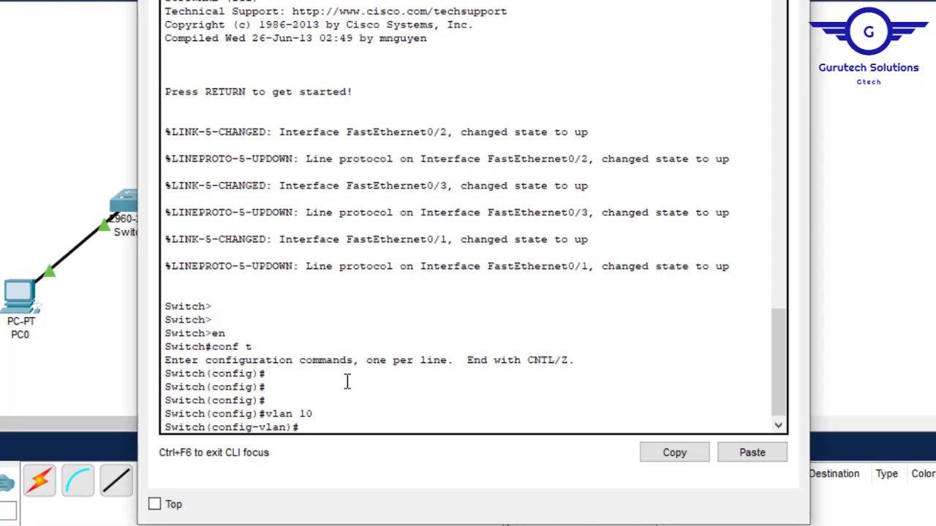
text(vlan 20)
key(Return)
key(Return)
text(ex)
key(Return)
key(Return)
key(Return)
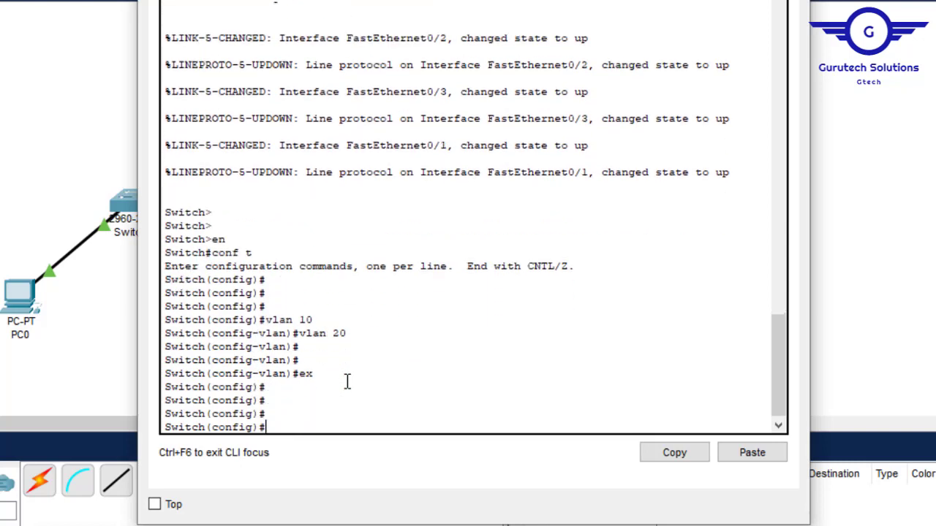
click(919, 147)
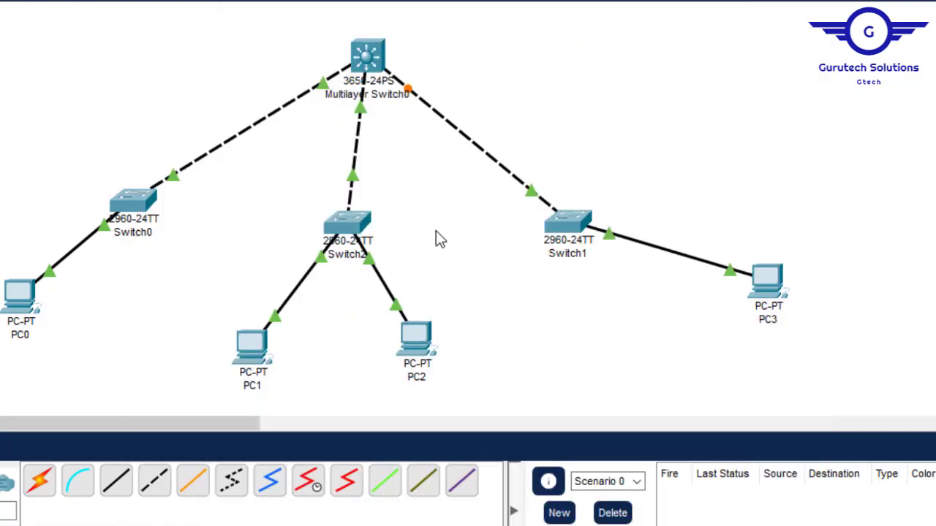
click(347, 224)
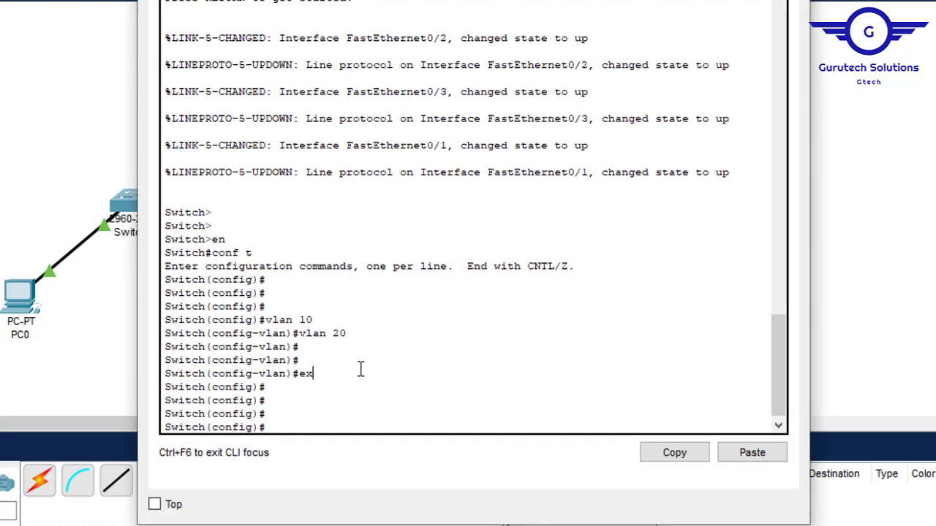
Step: Set Switch2's FastEthernet0/2 to switchport mode access
text(int fa0)
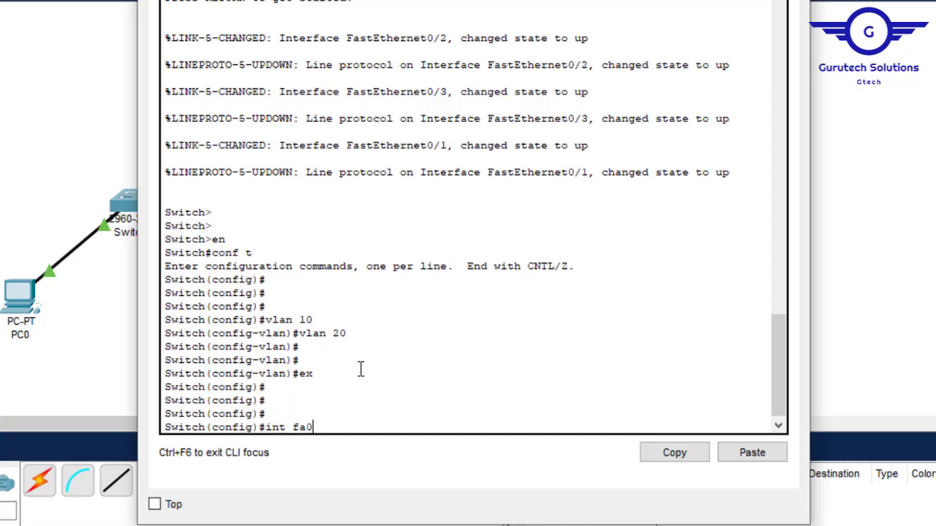
text(/2)
key(Return)
text(swit)
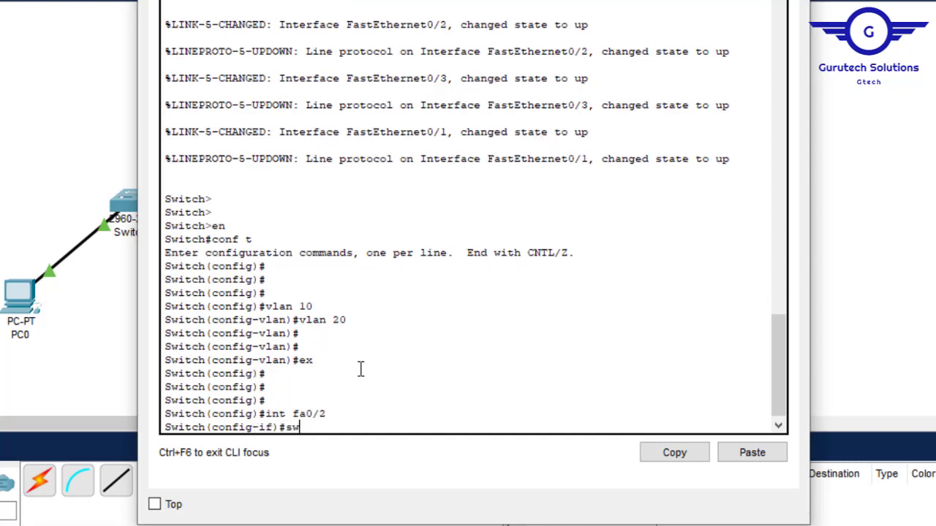
key(Tab)
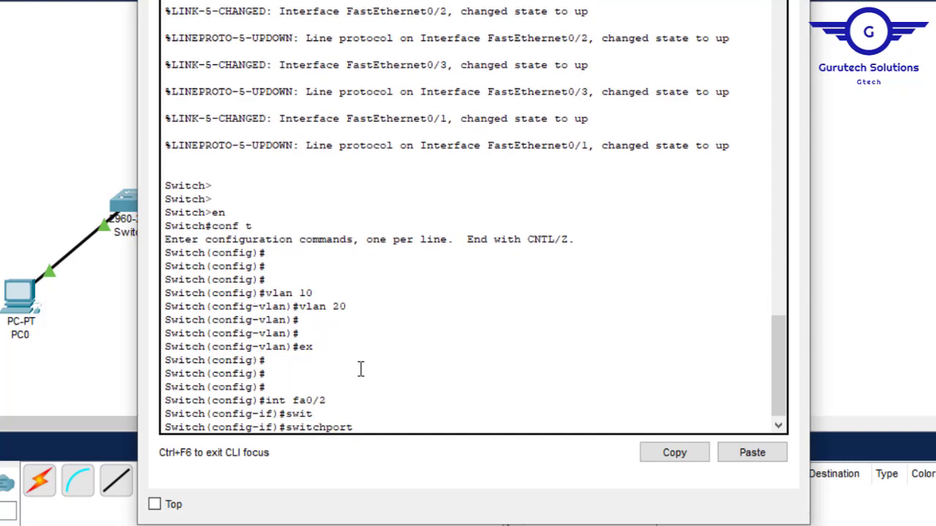
text(m)
key(Tab)
text(a)
key(Tab)
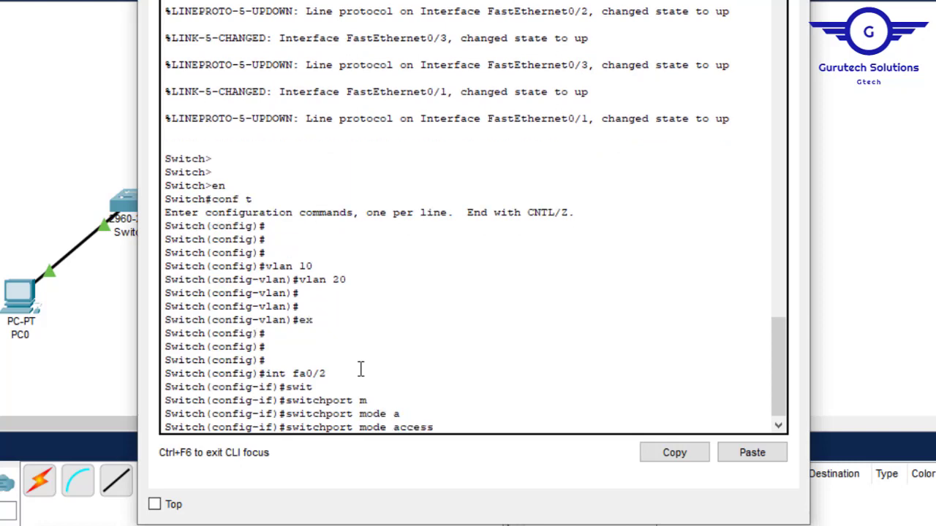
key(Return)
Step: Assign Fa0/2 to access VLAN 20 and exit the interface configuration
text(swi)
key(Tab)
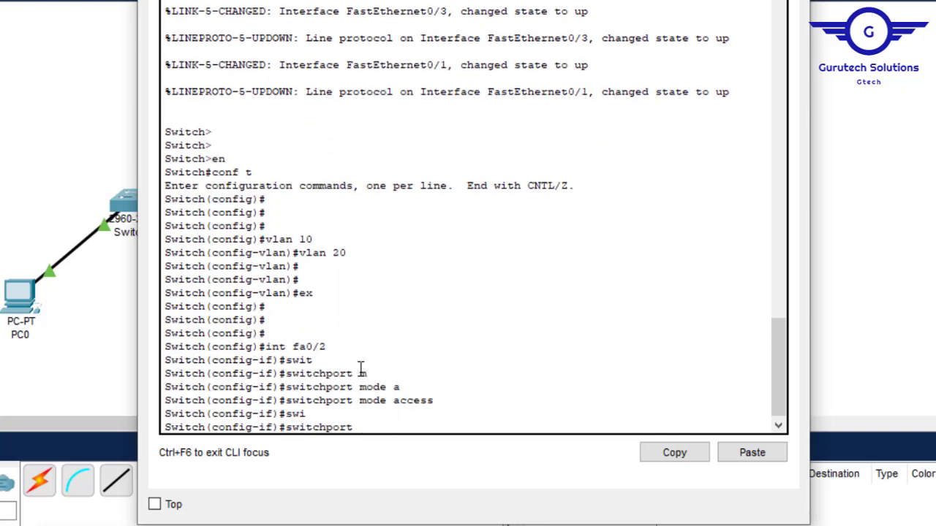
text(a)
key(Tab)
text(v)
key(Tab)
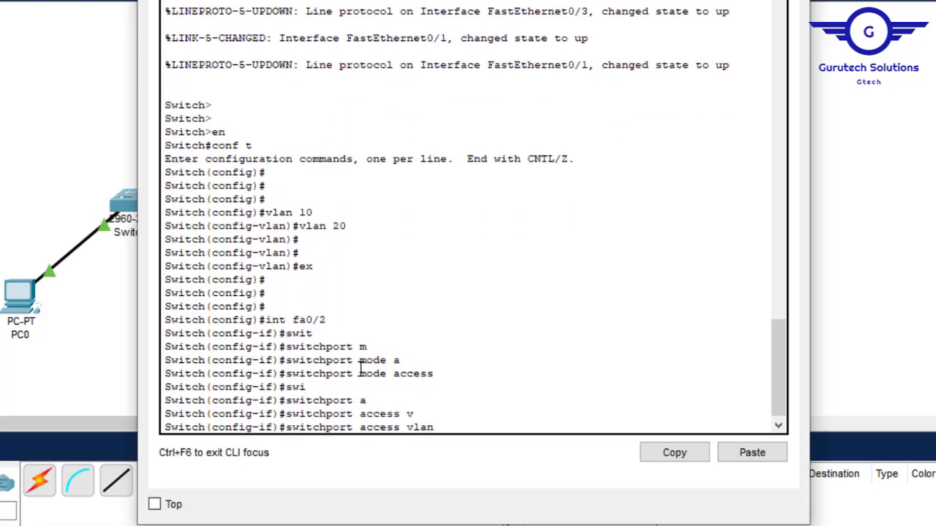
text(20)
key(Return)
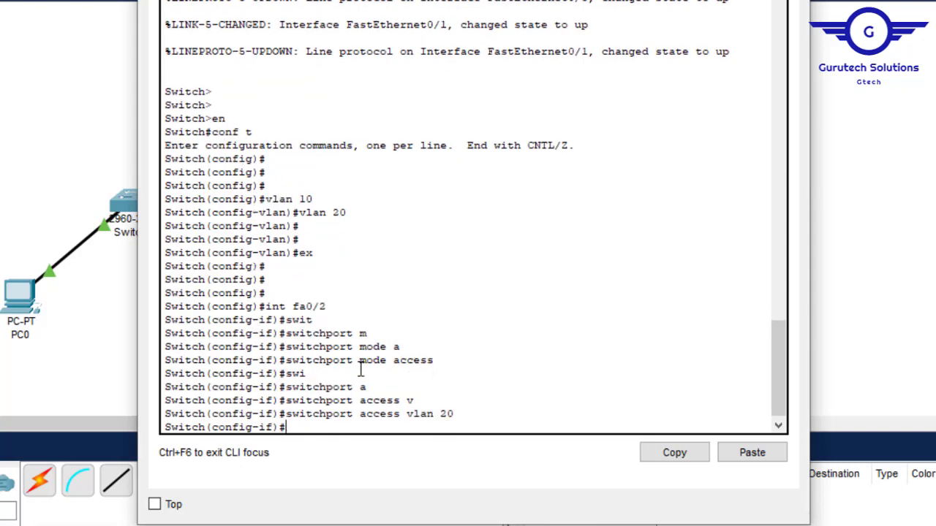
text(ex)
key(Return)
key(Return)
key(Return)
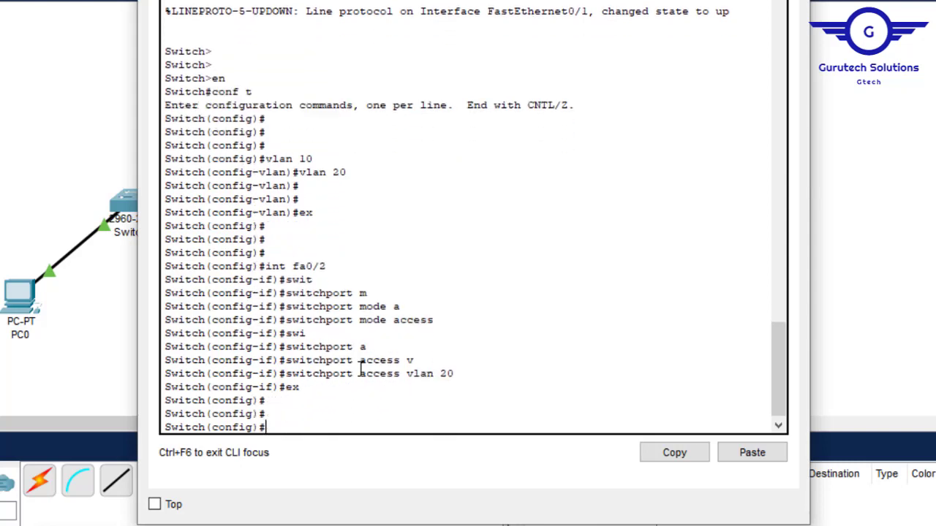
key(Up)
key(Up)
key(Up)
key(Up)
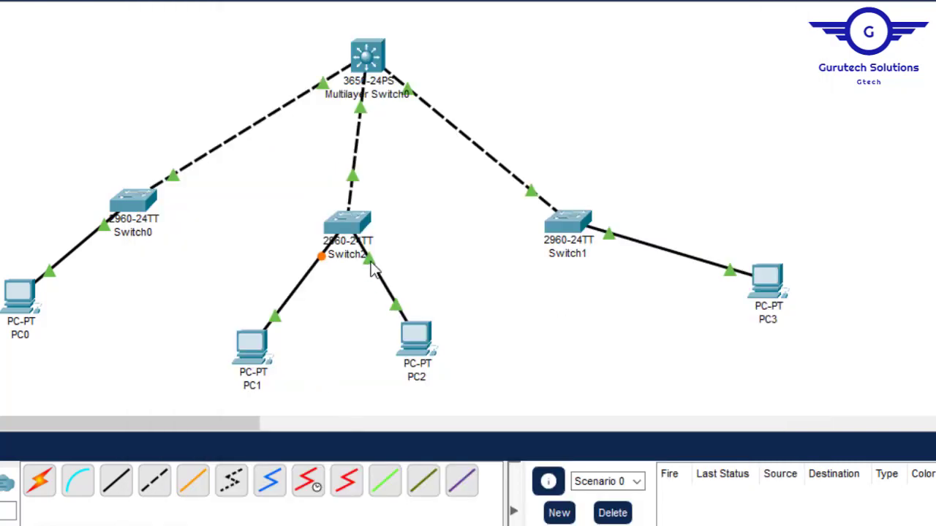
Step: Set Switch2's FastEthernet0/3 to switchport mode access
click(349, 223)
text(int fa0/)
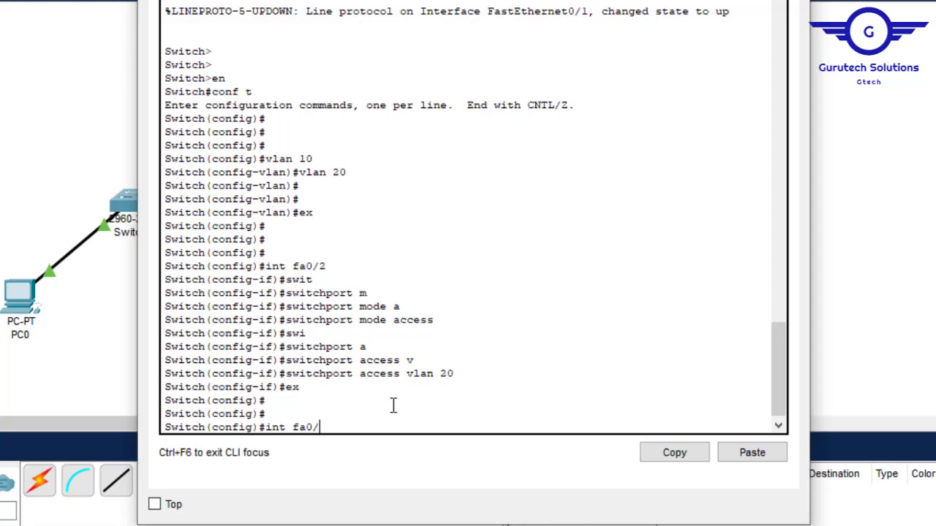
text(3)
key(Return)
text(swi)
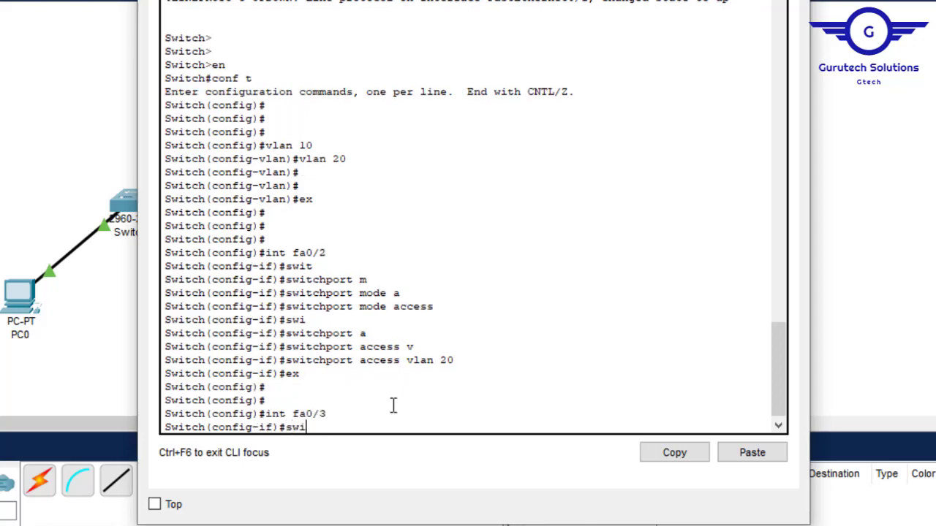
text(t)
key(Tab)
text(m)
key(Tab)
text(a)
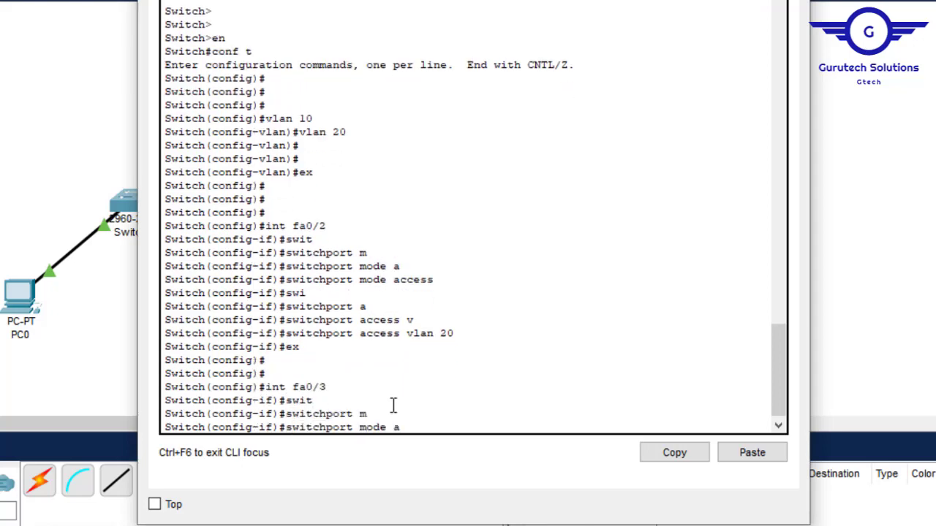
text(c)
key(Tab)
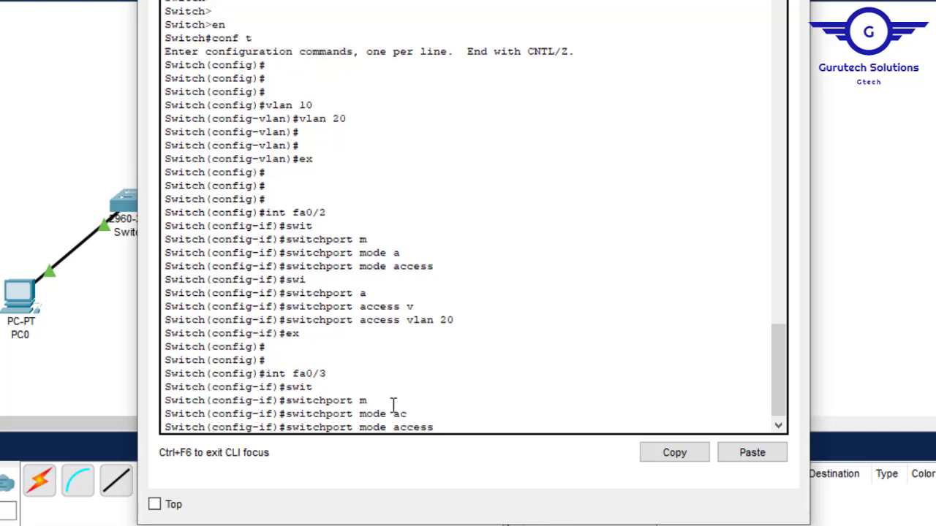
key(Return)
Step: Assign Fa0/3 to access VLAN 10 and exit the interface configuration
text(sw)
key(Tab)
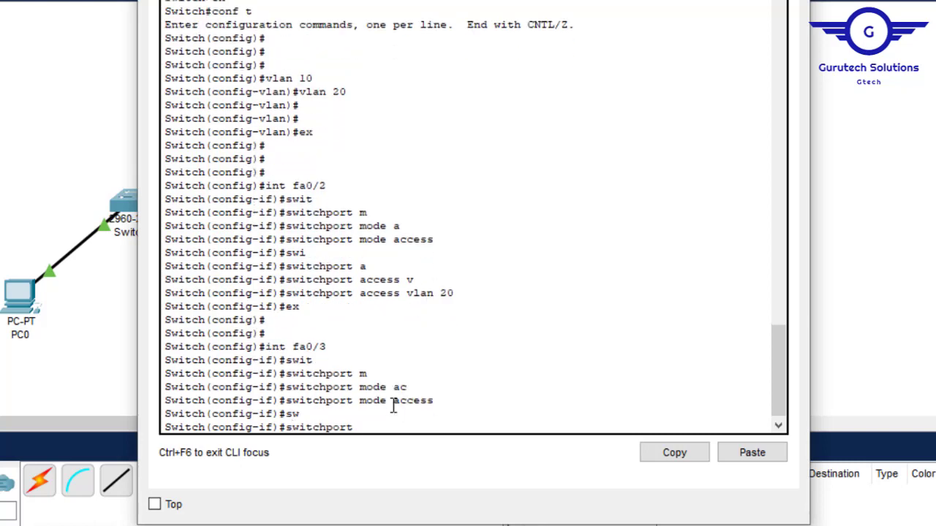
text(a)
key(Tab)
text(v)
key(Tab)
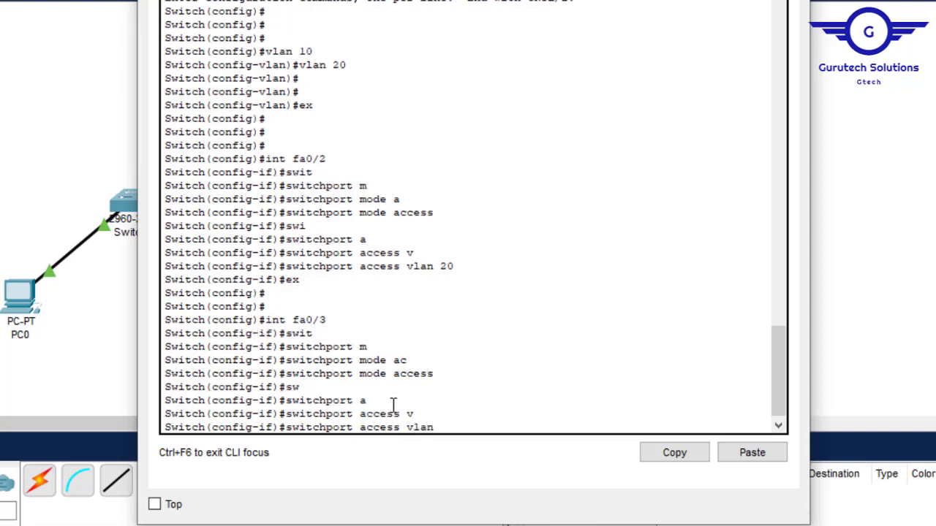
text(10)
key(Return)
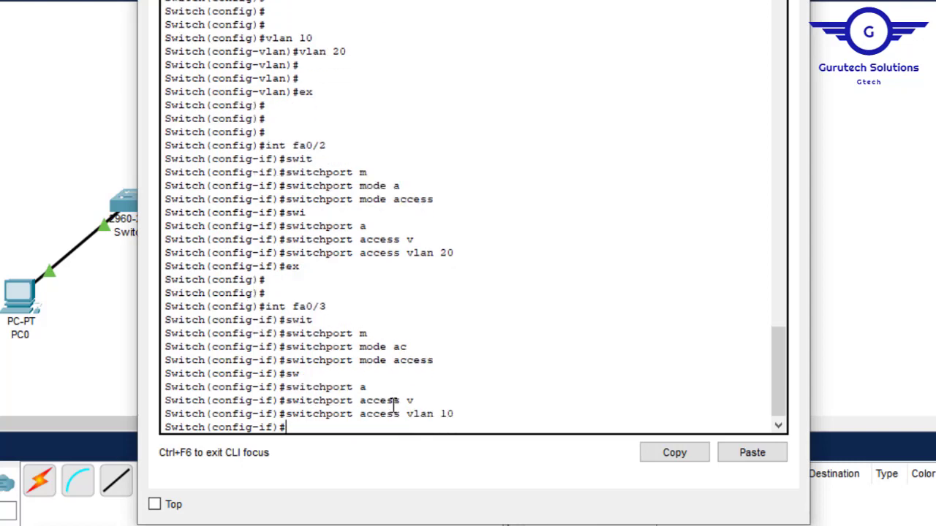
text(ex)
key(Return)
key(Return)
key(Return)
key(Return)
Step: Save Switch2's running configuration with do wr
text(do wr)
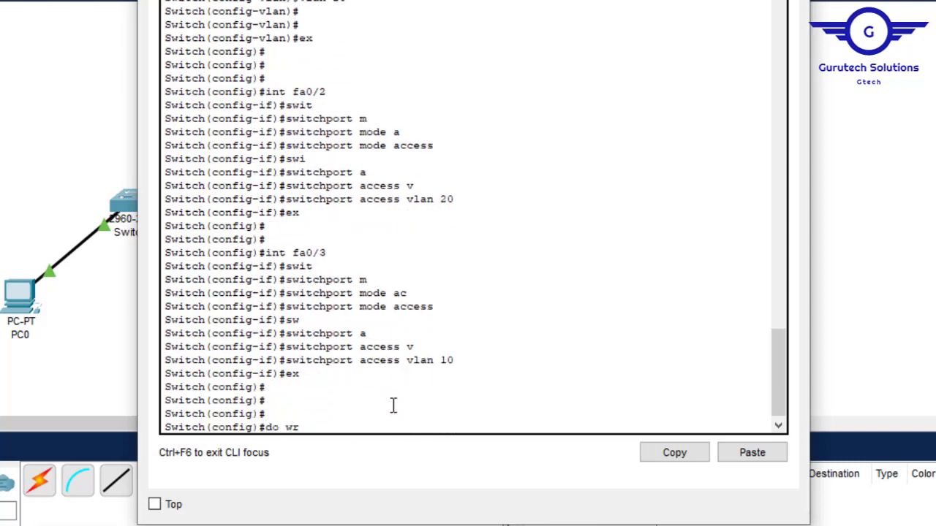
key(Return)
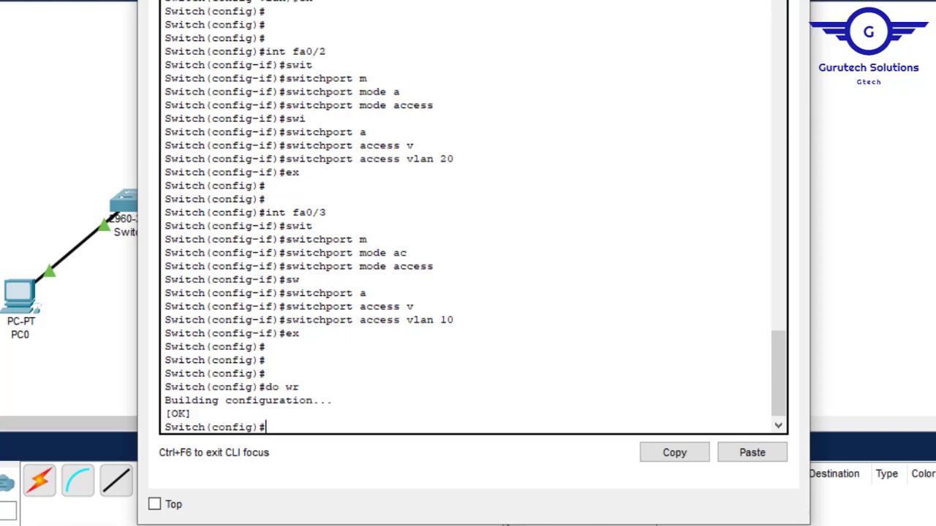
click(776, 1)
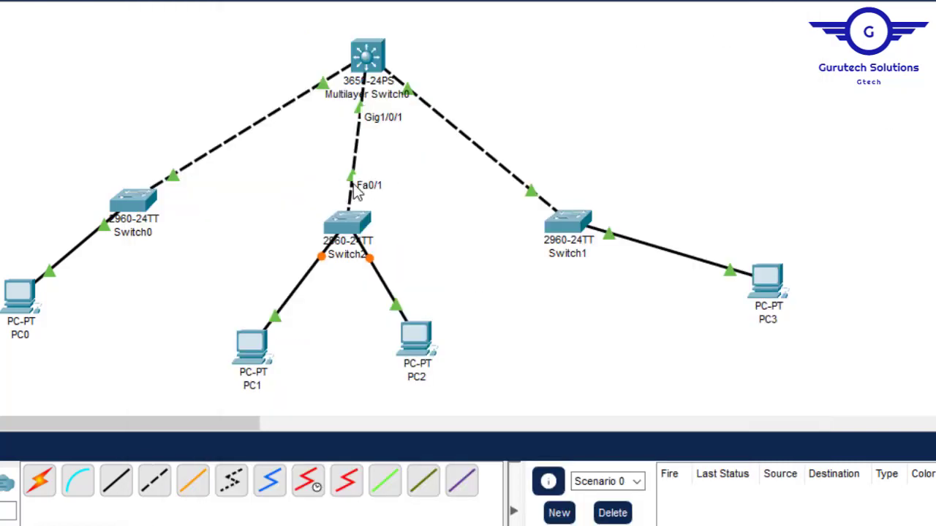
Step: Make Switch2's FastEthernet0/1 uplink a trunk port with switchport mode trunk
click(351, 223)
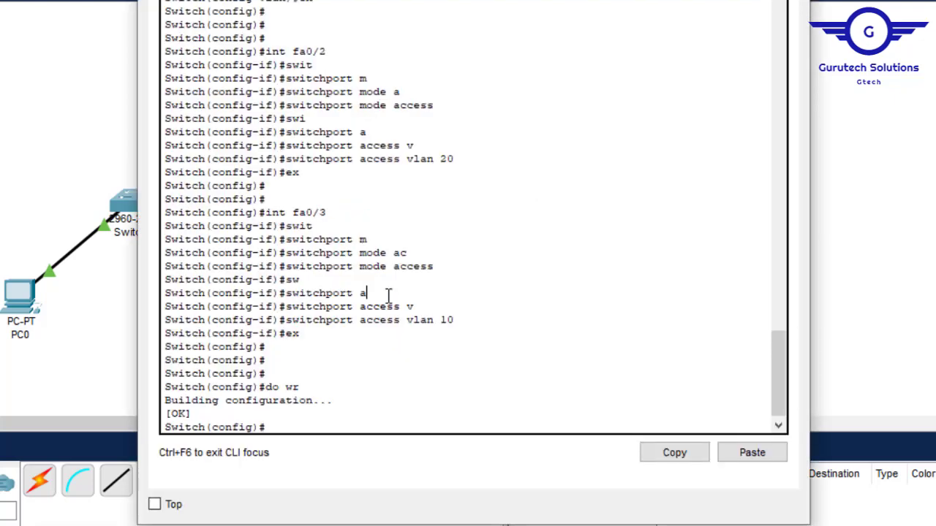
key(Up)
key(Up)
key(Up)
key(Up)
key(Up)
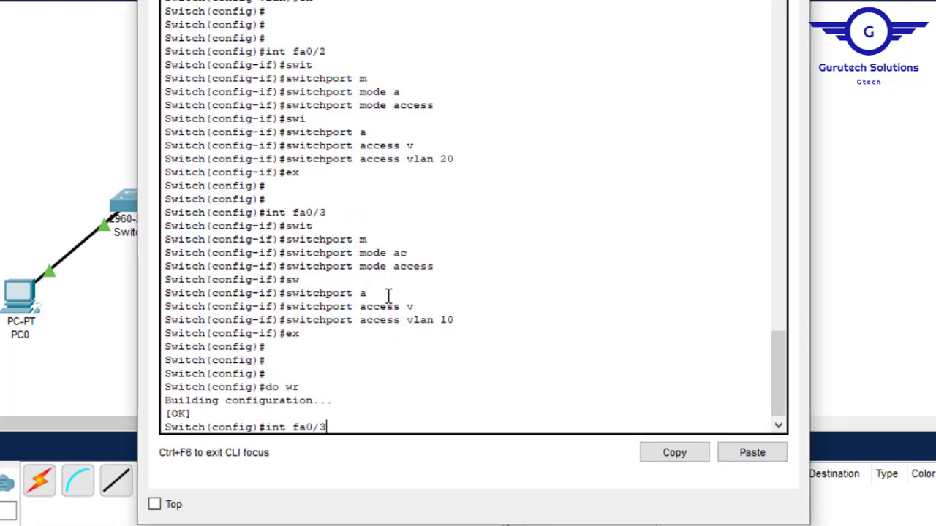
key(BackSpace)
text(1)
key(Return)
key(Up)
key(Up)
key(Up)
key(Up)
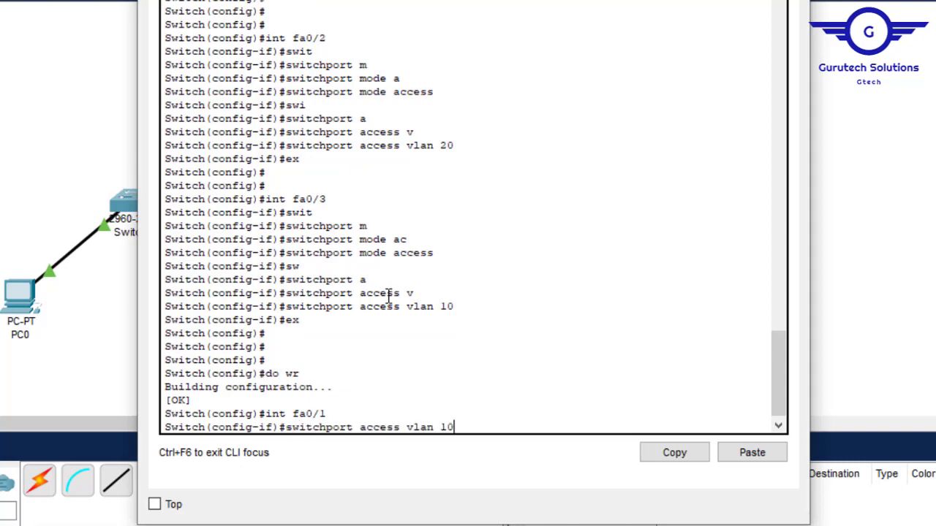
key(Up)
key(BackSpace)
key(BackSpace)
key(BackSpace)
key(BackSpace)
key(BackSpace)
key(BackSpace)
text(tr)
key(Tab)
key(Return)
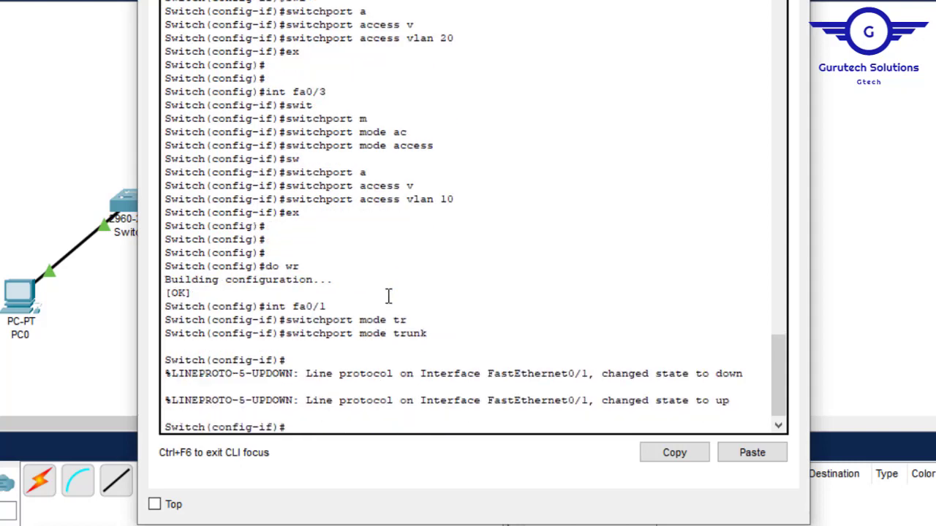
Step: Leave the interface configuration and save Switch2's configuration with do wr
key(Return)
key(Return)
key(Return)
text(w)
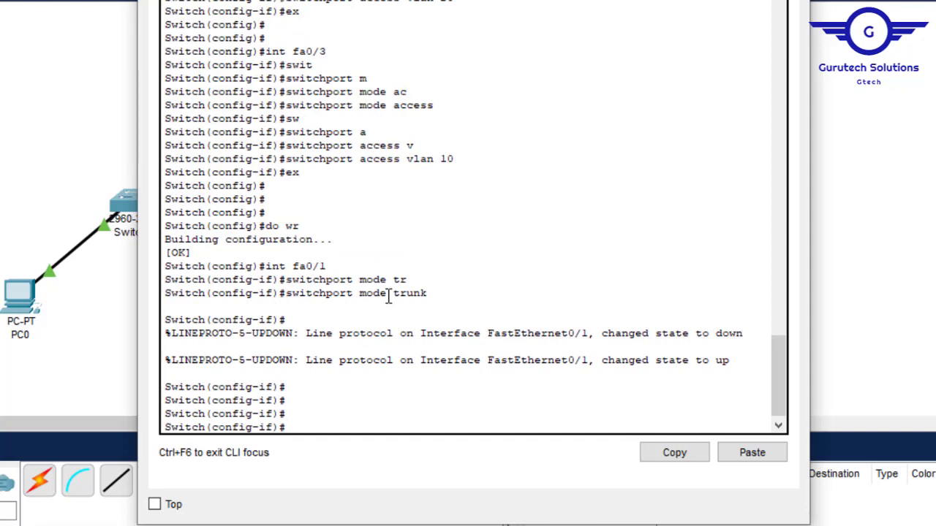
text(x)
key(Return)
key(Return)
key(Return)
key(Return)
text(do wr)
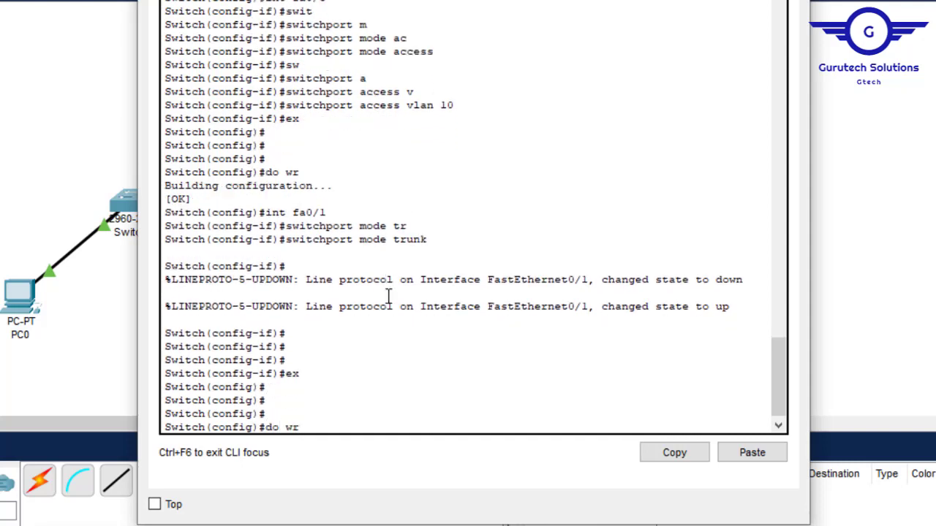
key(Return)
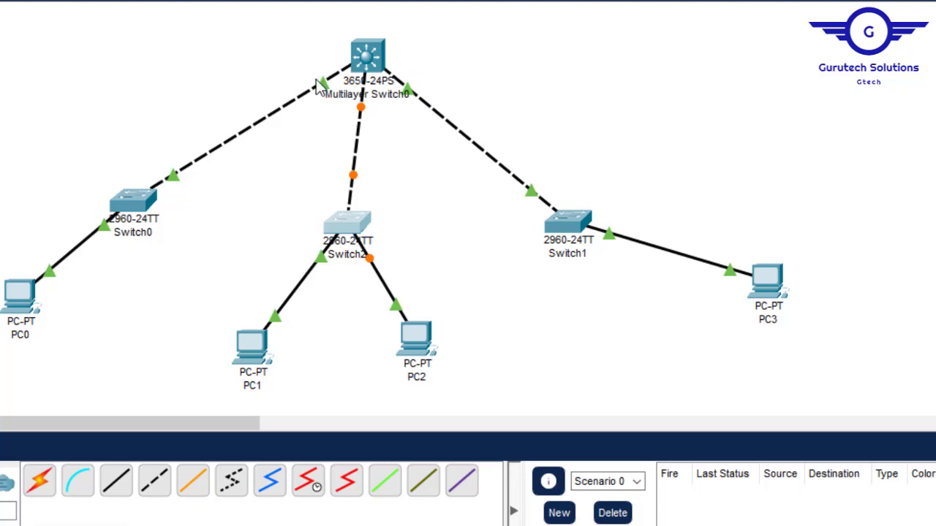
Step: On Multilayer Switch0's CLI, answer 'n' to the setup dialog, then run en and conf t
click(370, 60)
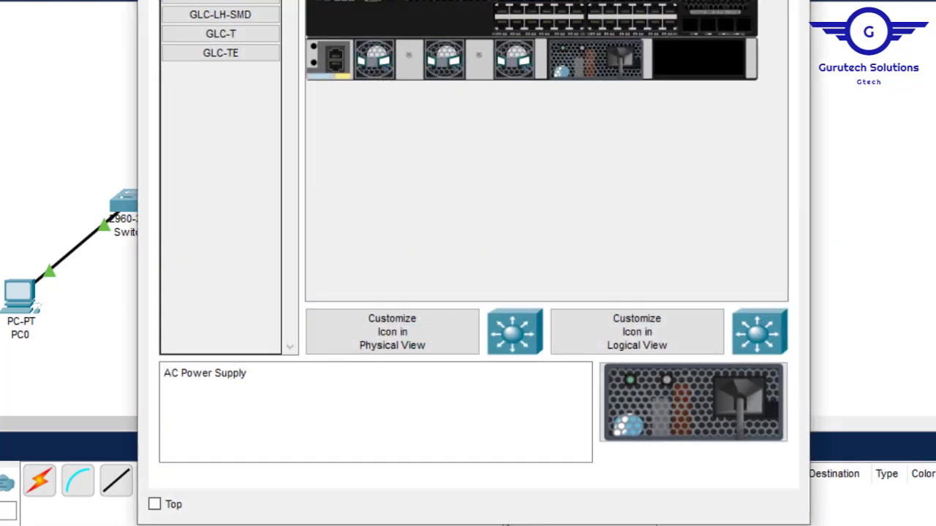
key(Return)
key(Return)
key(Return)
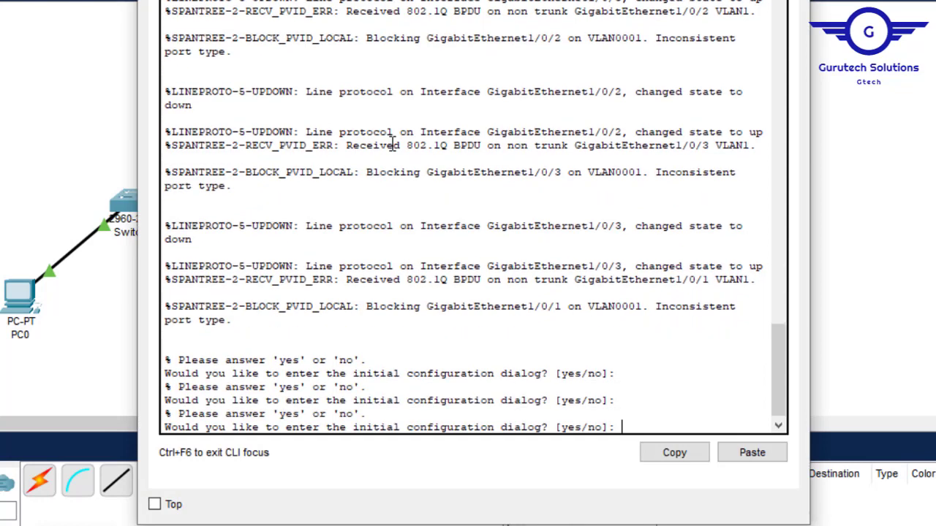
text(n)
key(Return)
key(Return)
key(Return)
key(Return)
text(e)
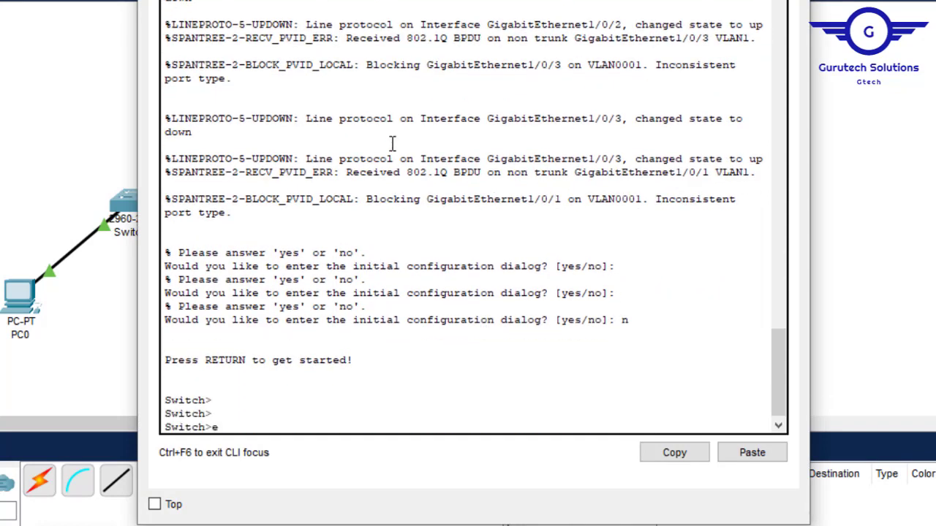
text(n)
key(Return)
text(conf t)
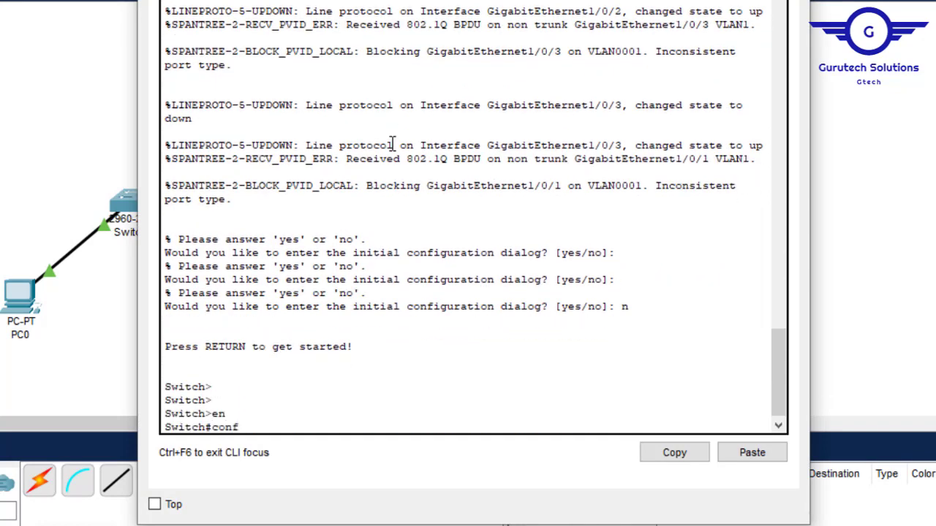
key(Return)
key(Return)
key(Return)
key(Return)
key(Return)
text(int)
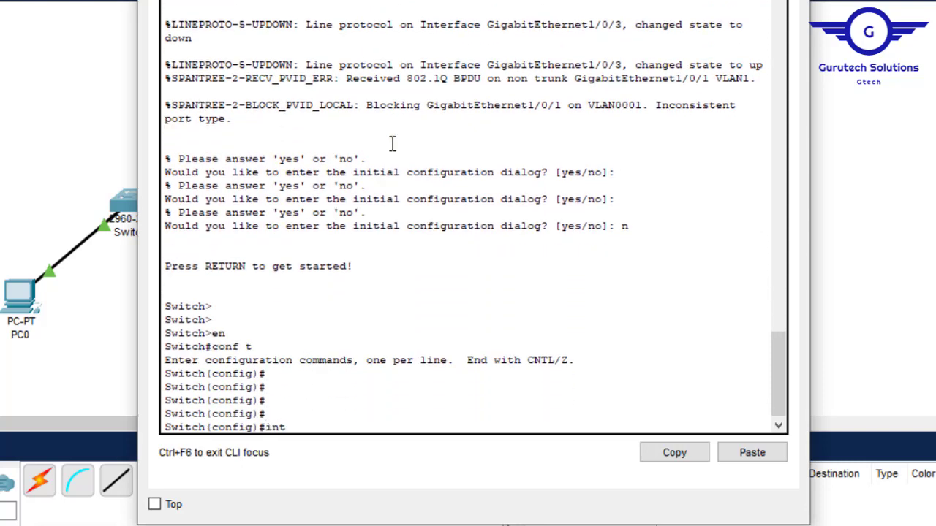
text( range)
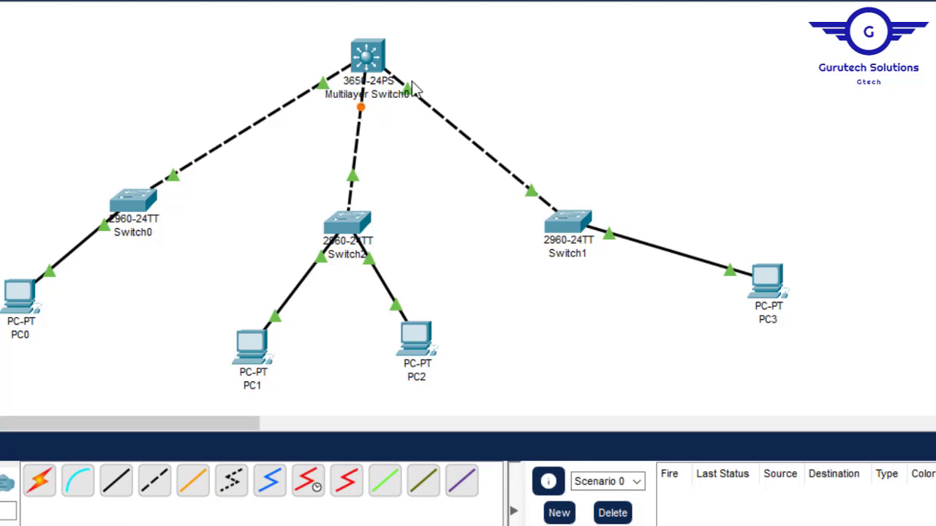
Step: Select the interface range gig1/0/1-3 on Multilayer Switch0
click(369, 56)
key(Return)
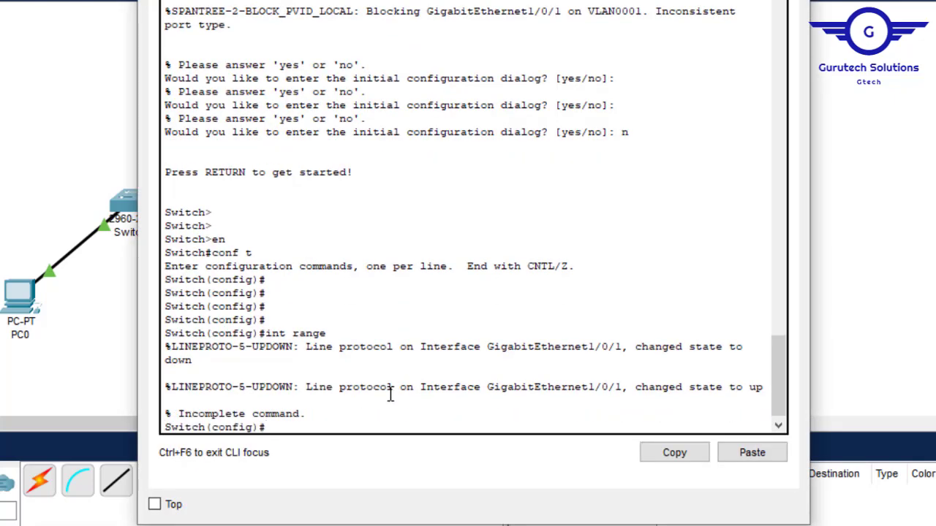
key(Up)
text(gig10)
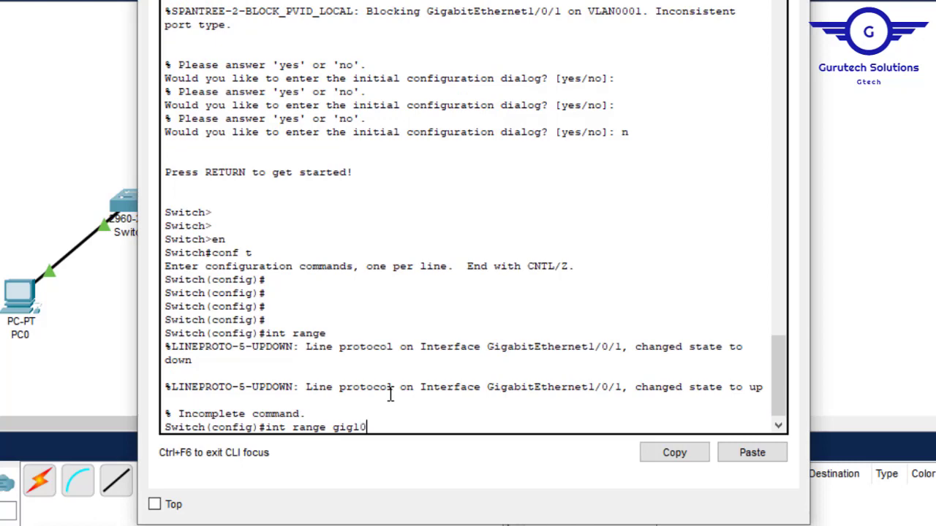
key(BackSpace)
text(/0/1-3)
key(Return)
Step: Set the range to switchport mode trunk and exit to global configuration
text(swi)
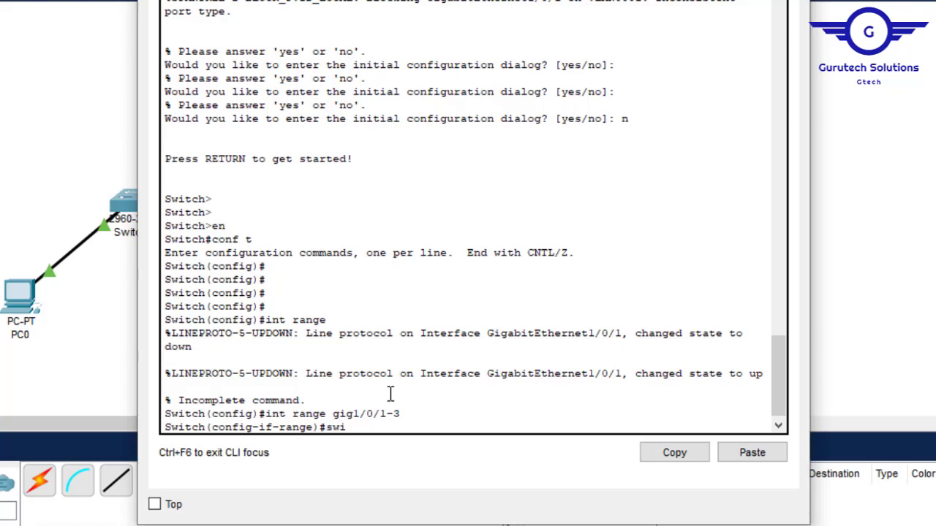
text(t)
key(Tab)
text(m)
key(Tab)
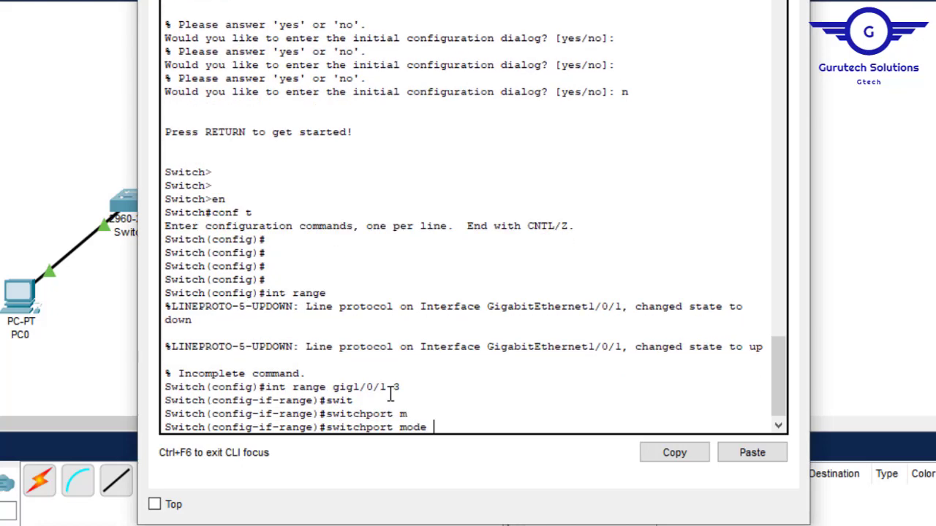
text(tru)
key(Tab)
key(Return)
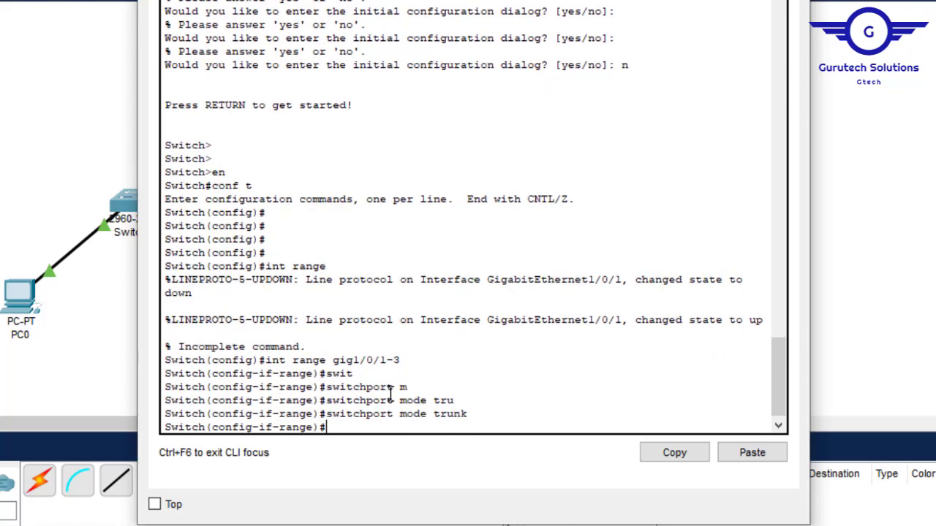
text(ex)
key(Return)
key(Return)
key(Return)
key(Return)
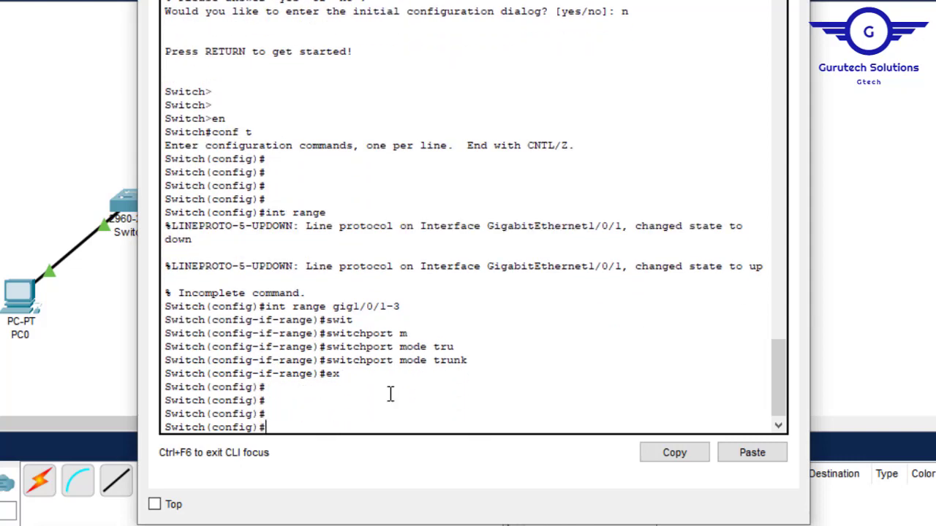
Step: Create VLAN 10 and a second VLAN (entered as vlan 30) on Multilayer Switch0, then exit
click(896, 122)
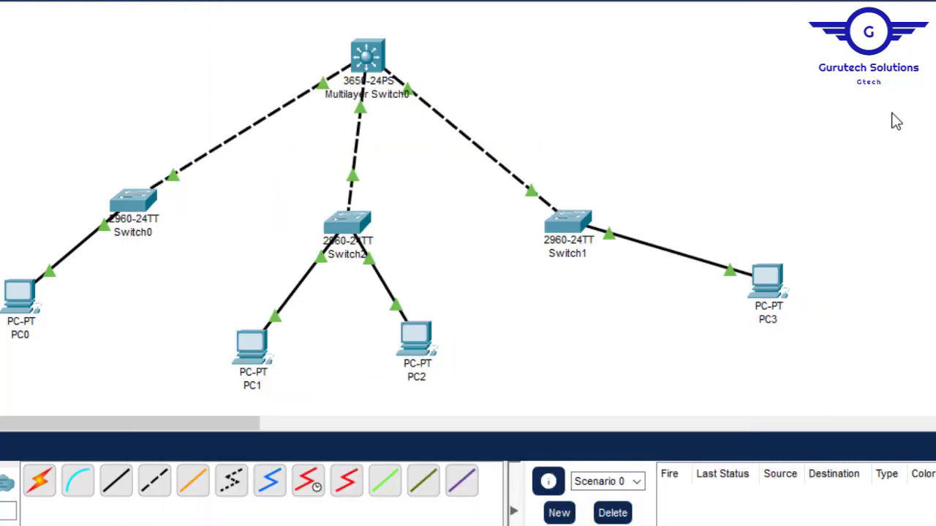
click(367, 62)
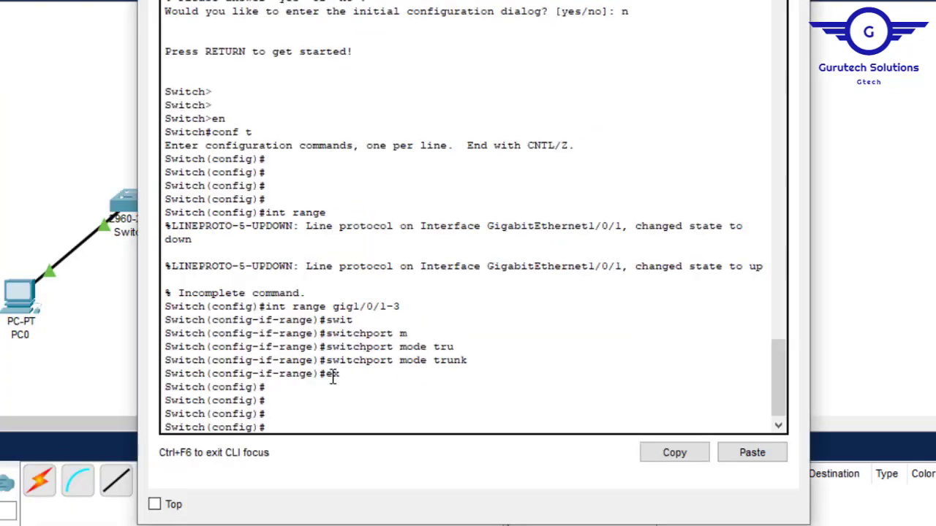
key(alt+Tab)
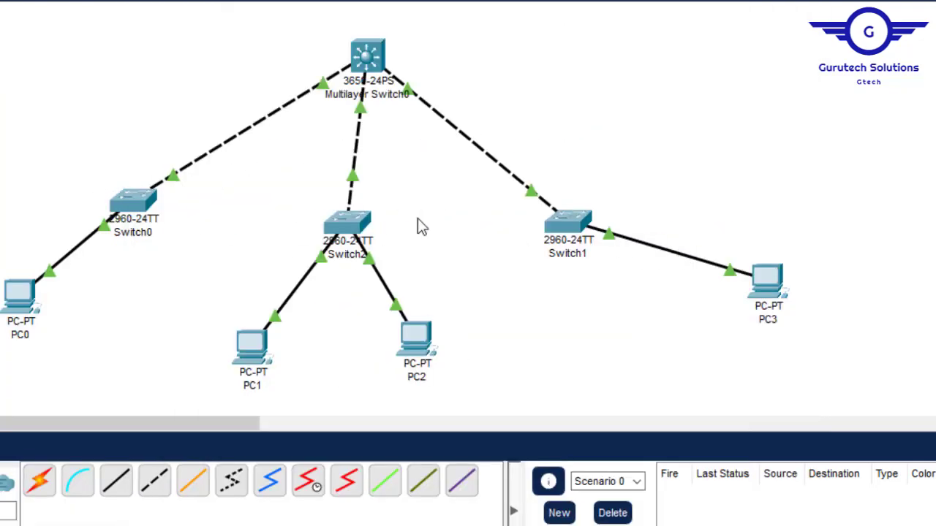
click(368, 55)
key(Return)
key(Return)
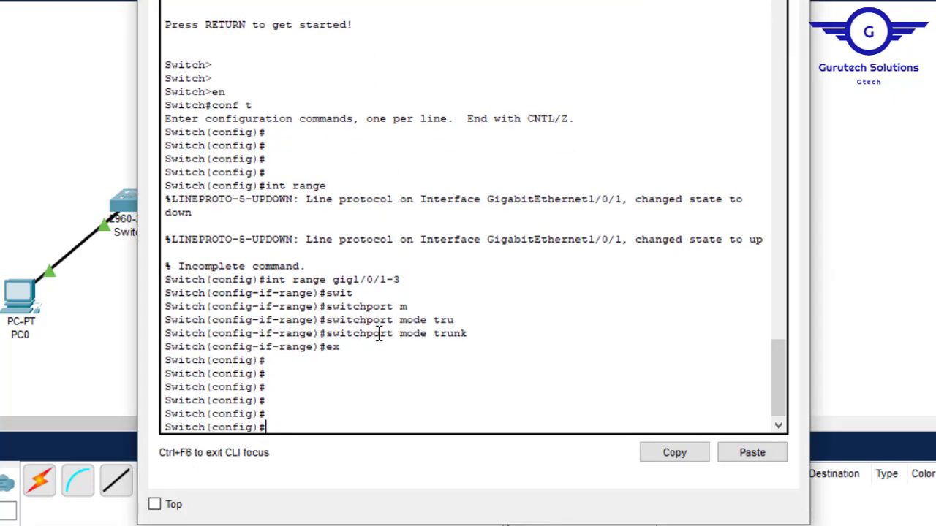
text(vlan 10)
key(Return)
text(vlan 3)
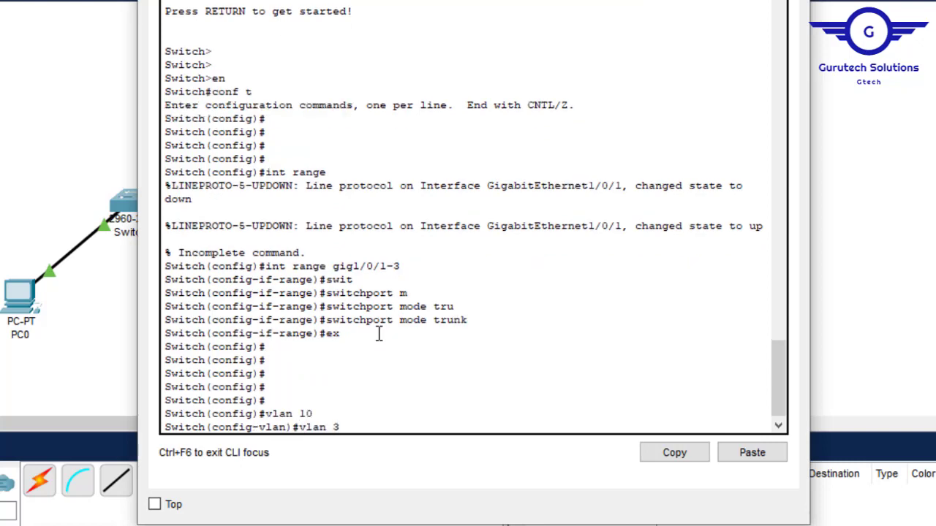
text(0)
key(Return)
key(Return)
key(Return)
key(Return)
text(e)
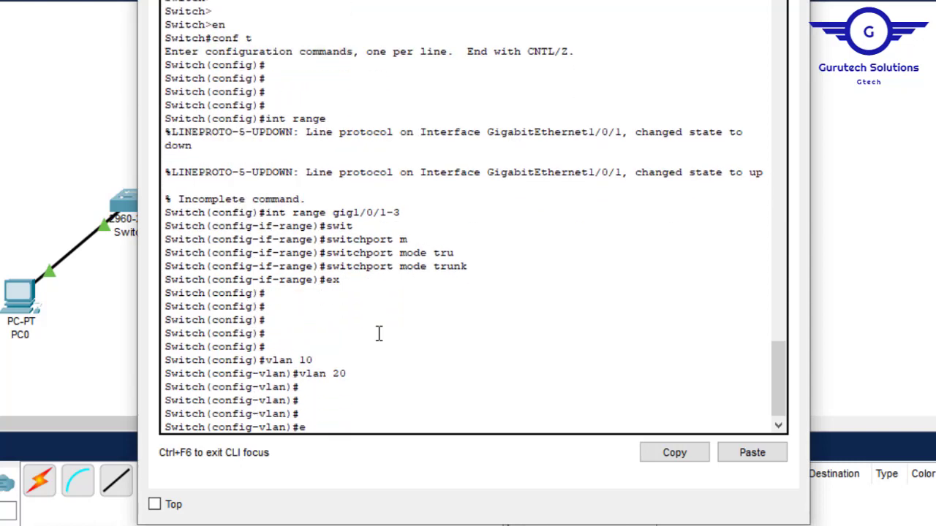
text(x)
key(Return)
key(Return)
key(Return)
key(Return)
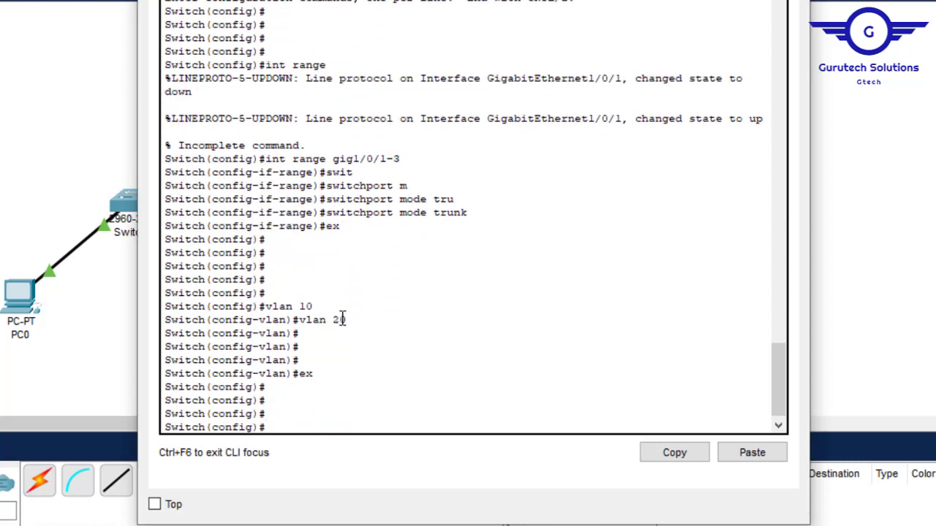
Step: Create interface VLAN 10 with IP 192.168.1.1 255.255.255.0 and bring it up
drag(330, 305, 272, 307)
click(289, 404)
text(int vlan 10)
key(Return)
key(Return)
key(Return)
key(Return)
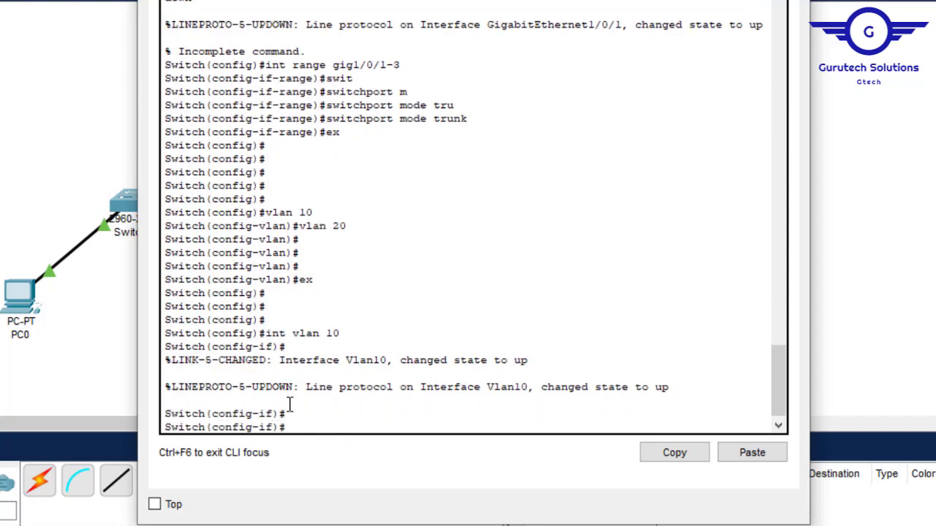
text(192.168)
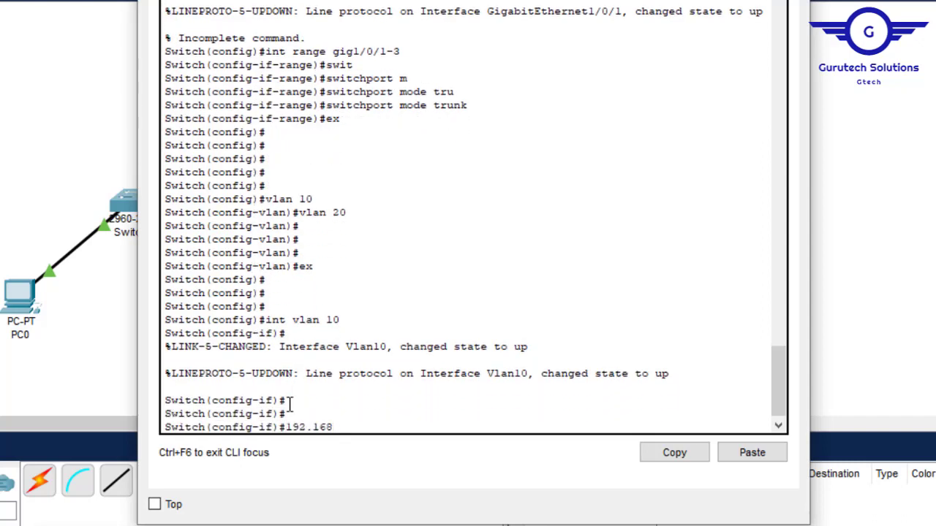
text(.1.1)
key(BackSpace)
key(BackSpace)
key(BackSpace)
key(BackSpace)
key(BackSpace)
key(BackSpace)
key(BackSpace)
key(BackSpace)
key(BackSpace)
key(BackSpace)
key(BackSpace)
text(ip add 192.168.1.1 )
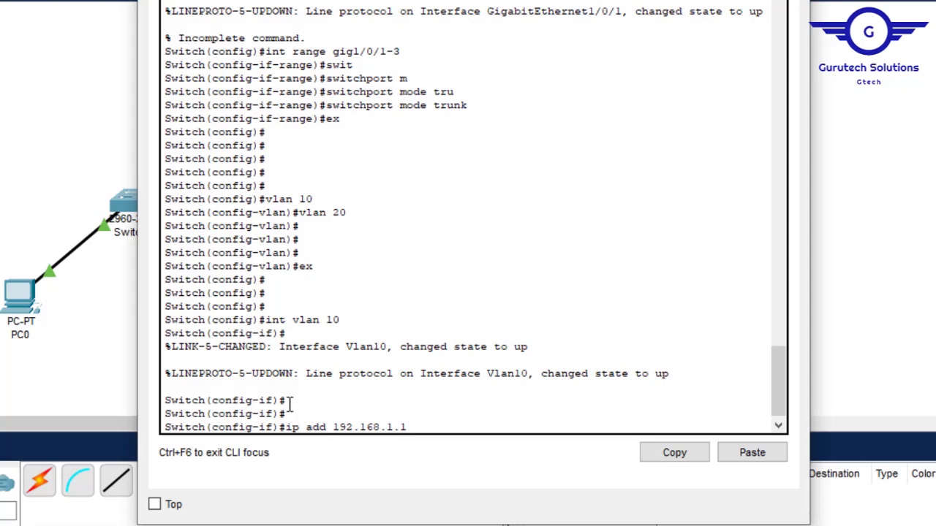
text(255.255.255.0)
key(Return)
text(no)
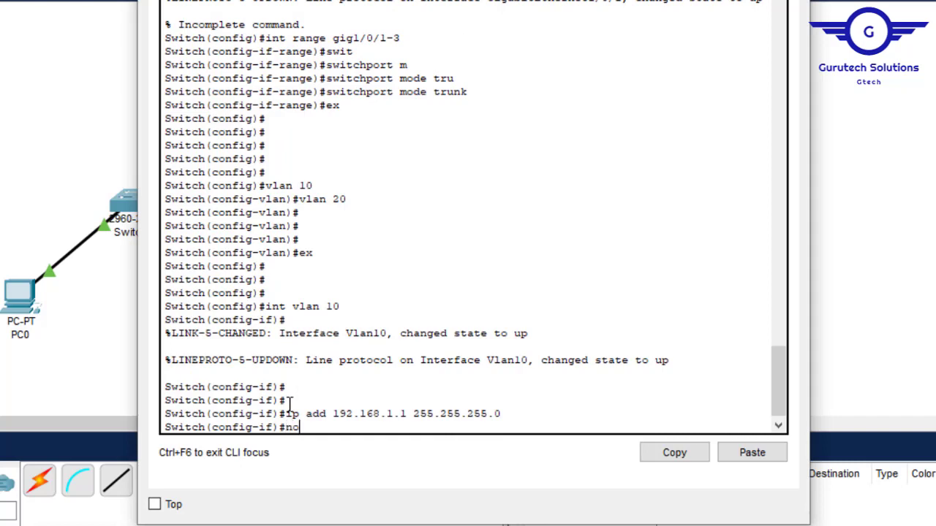
text( sh)
key(Return)
key(Return)
key(Return)
text(ex)
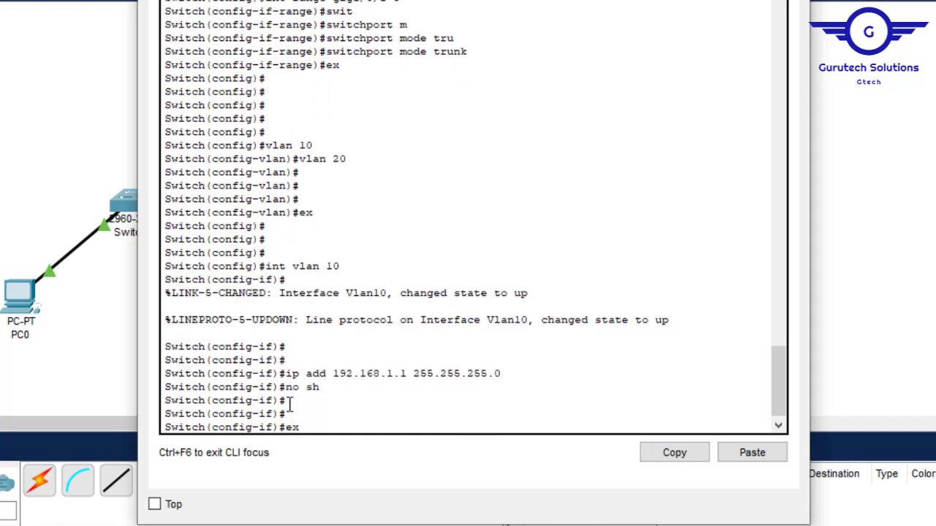
key(Return)
key(Return)
key(Return)
Step: Create interface VLAN 20 with IP 192.168.2.1 255.255.255.0 and bring it up
key(Up)
key(Up)
key(Up)
key(Up)
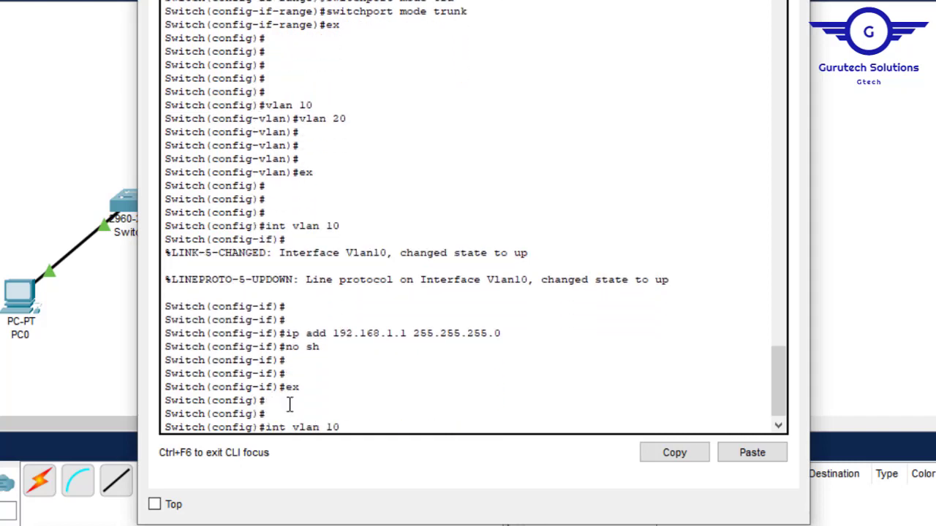
key(BackSpace)
key(BackSpace)
text(20)
key(Return)
key(Return)
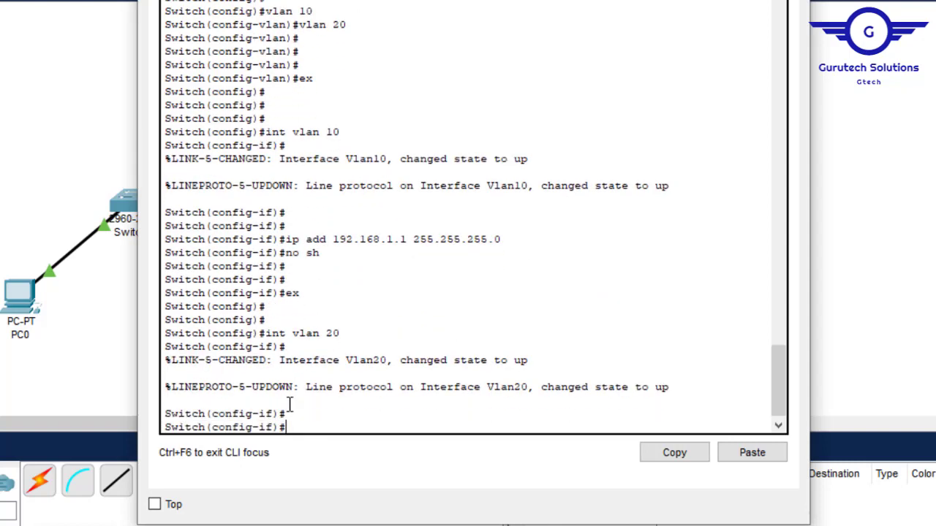
key(Up)
key(Up)
key(Up)
key(Up)
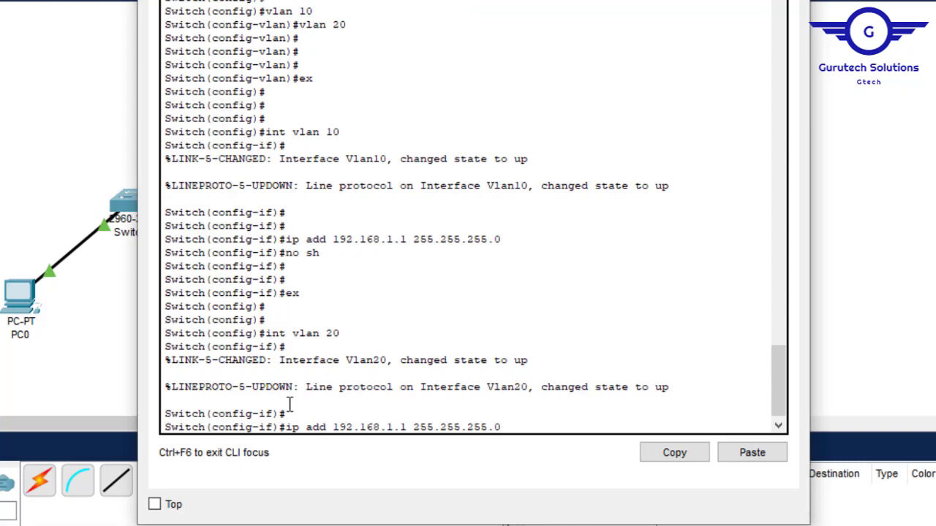
key(Left)
key(Left)
key(Left)
key(Left)
key(Left)
key(Left)
key(Left)
key(Left)
key(Left)
key(Left)
key(Left)
key(Left)
key(Left)
key(Left)
key(Left)
key(Left)
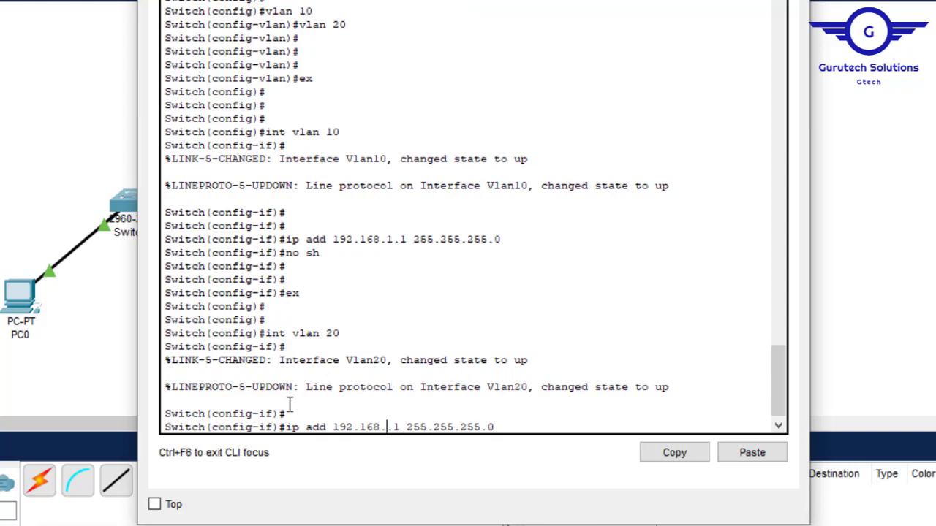
key(BackSpace)
text(2)
key(Return)
key(Return)
key(Return)
key(Return)
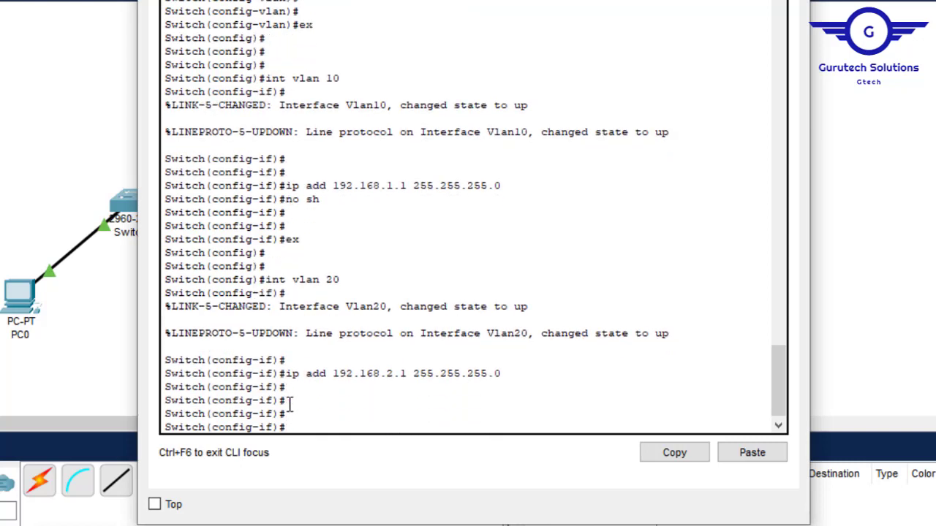
key(Up)
key(Up)
key(Up)
key(Up)
key(Return)
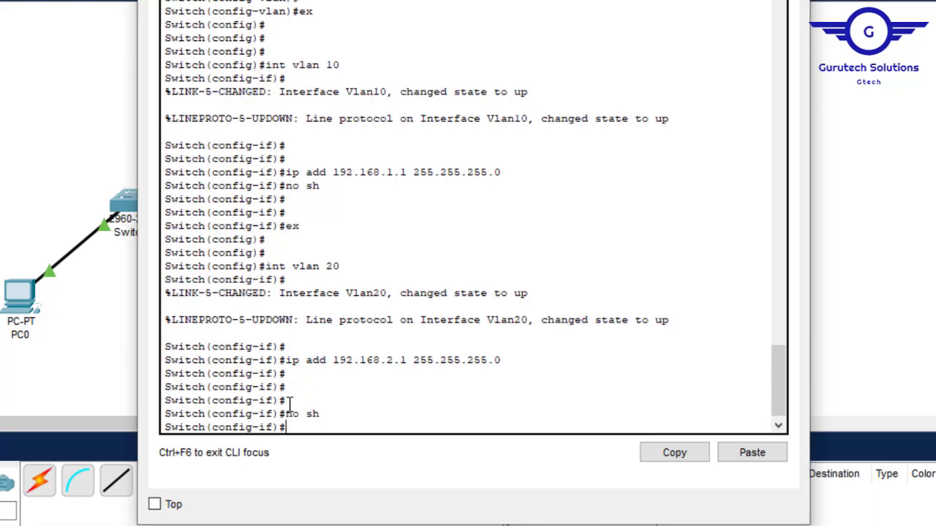
text(ex)
key(Return)
key(Return)
key(Return)
key(Return)
key(Return)
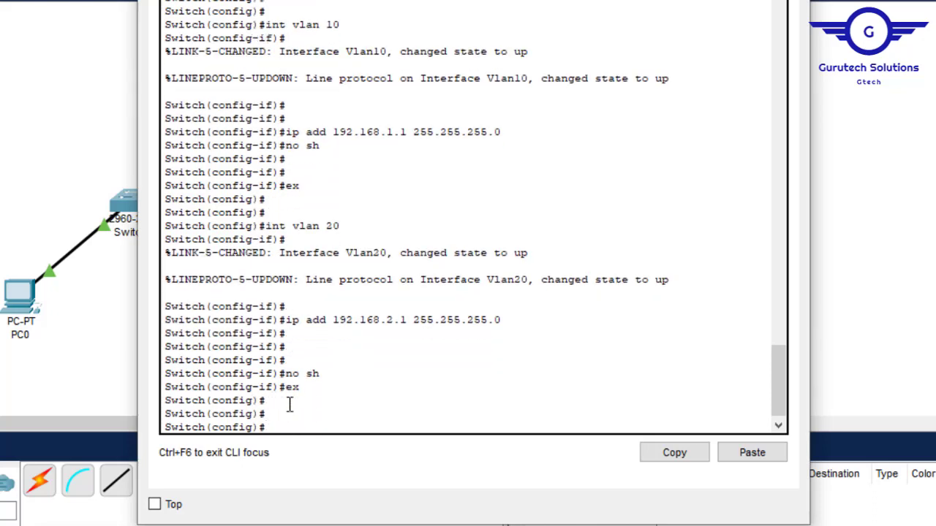
key(Return)
key(Return)
key(Return)
key(Return)
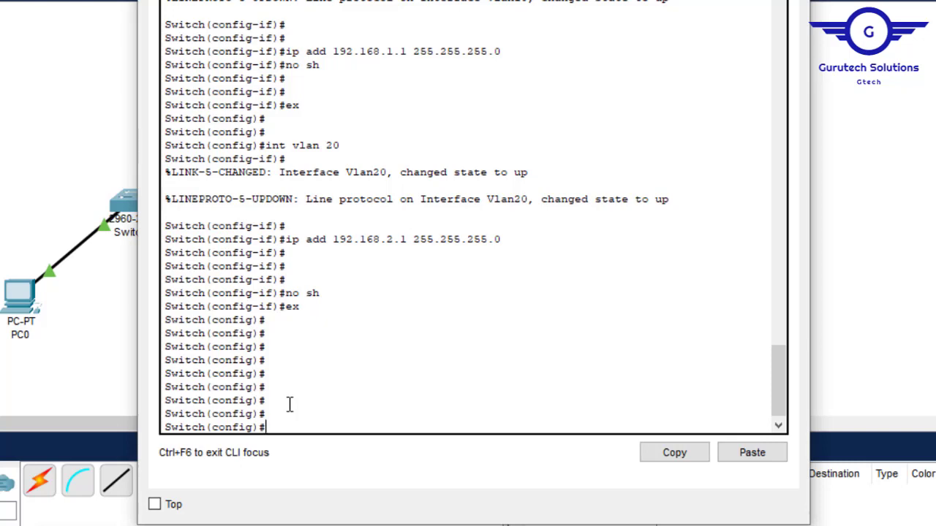
Step: Enable the DHCP service on the multilayer switch with service dhcp
drag(529, 241, 289, 38)
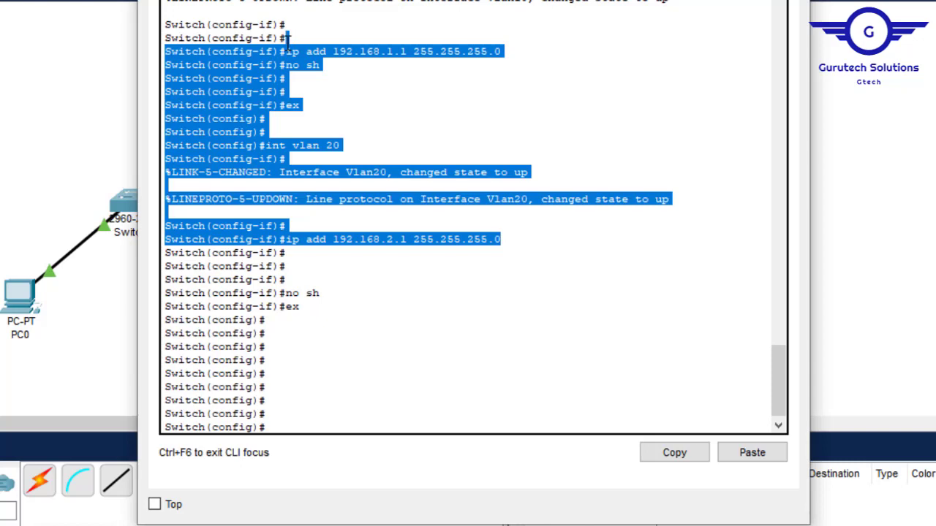
click(304, 341)
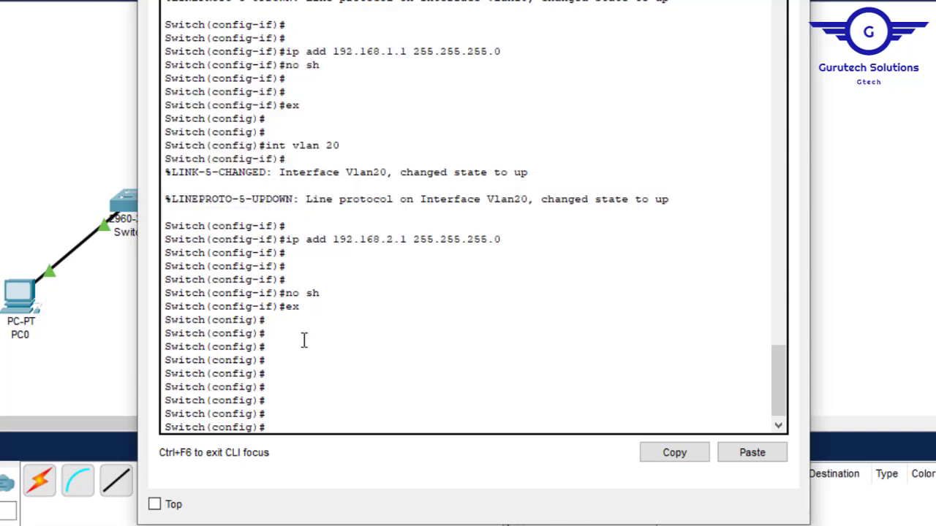
text(serv)
key(Tab)
text(d)
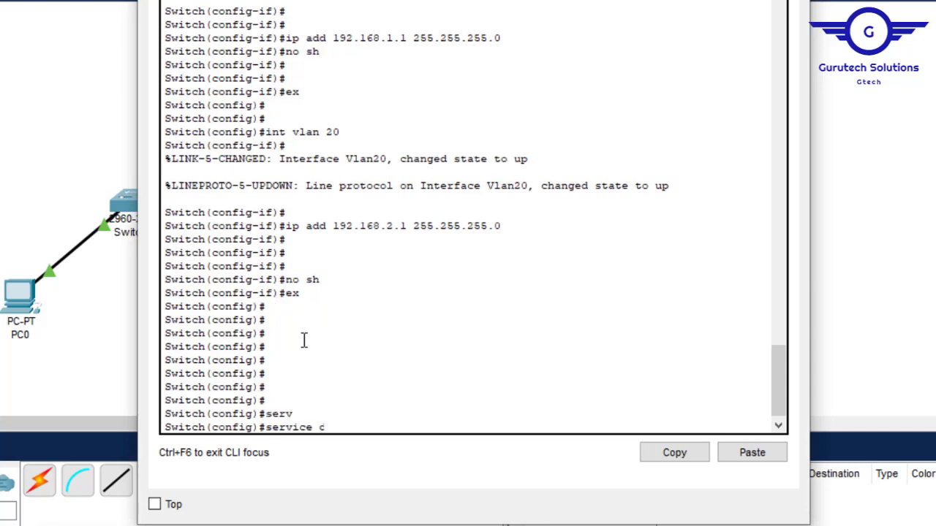
text(h)
key(Tab)
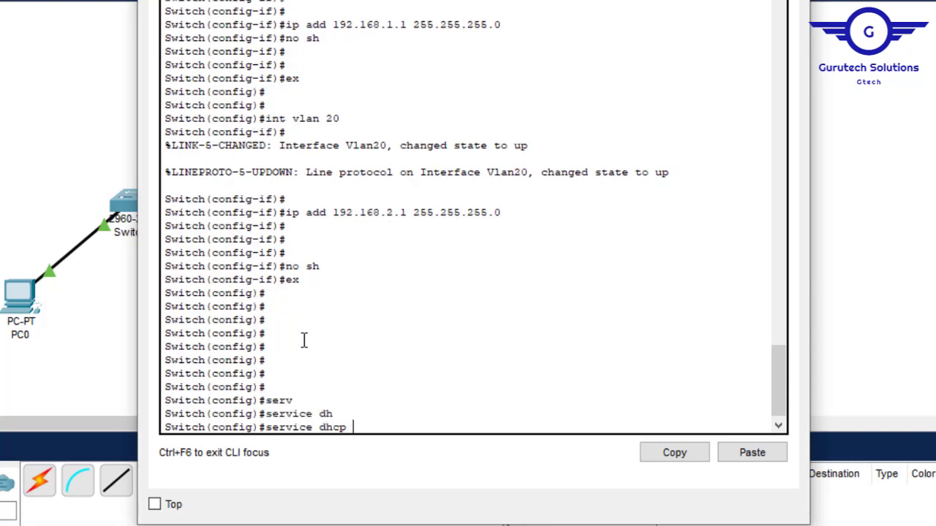
key(Return)
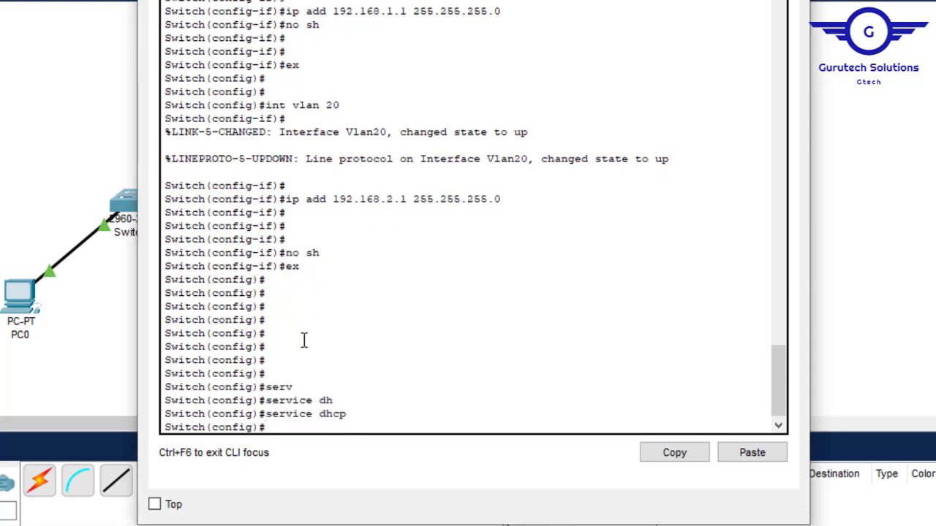
Step: Create DHCP pool VLAN10 with network 192.168.1.0 255.255.255.0
text(ip dhc)
key(Tab)
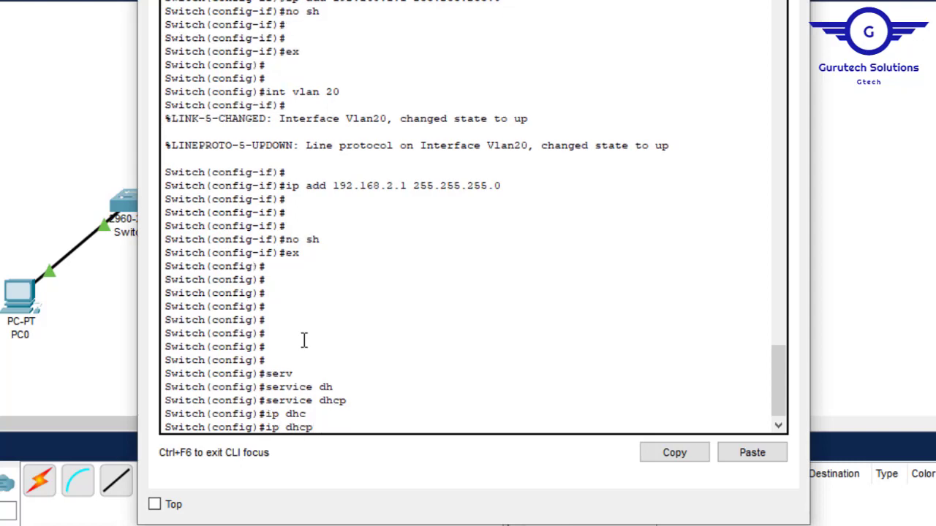
text(p)
key(Tab)
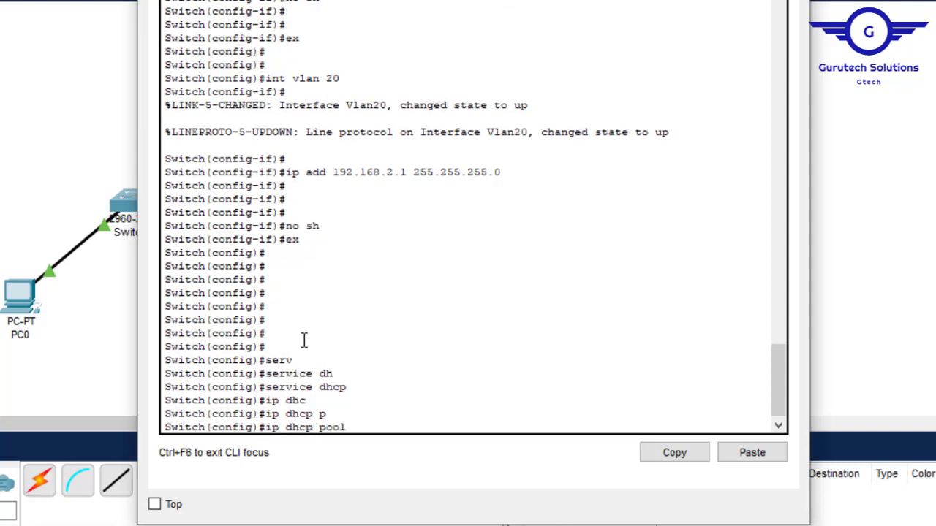
text(VLAN10)
key(Return)
text(ne)
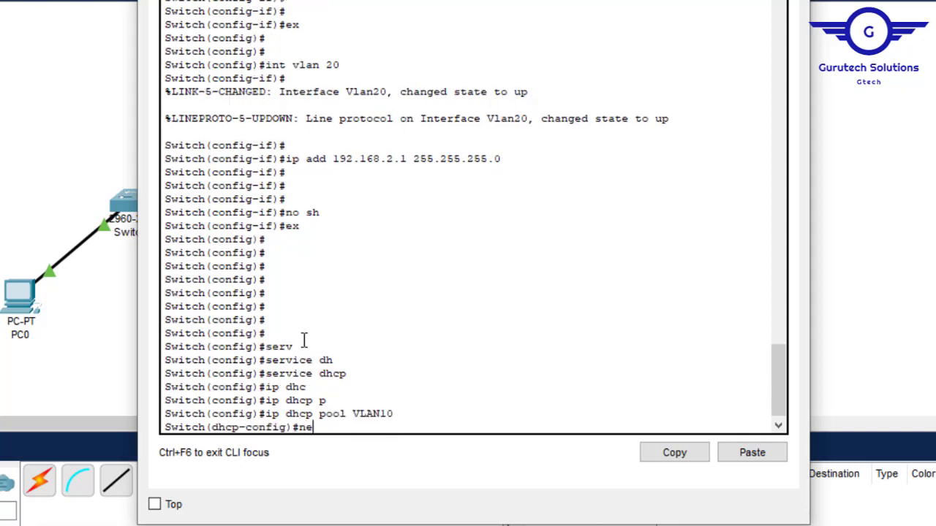
text(t)
key(Tab)
text(192)
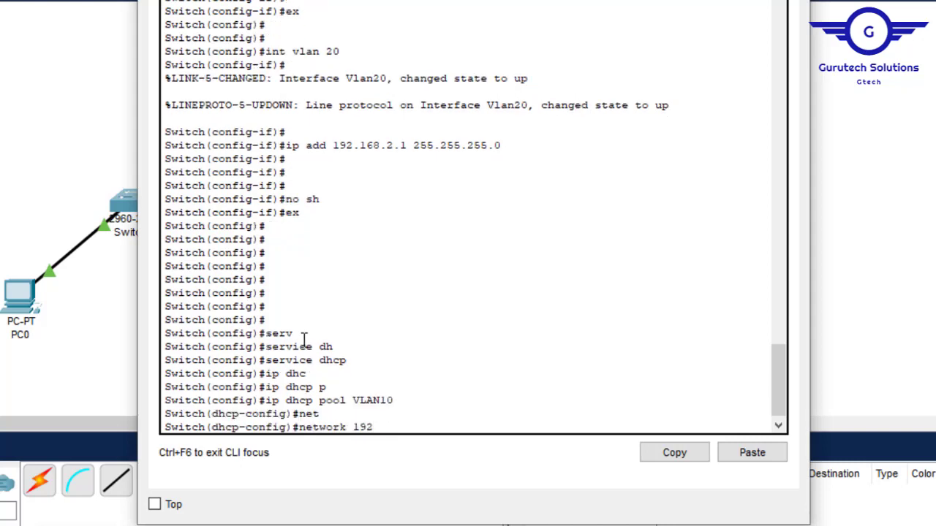
text(.168.1.0 255.25)
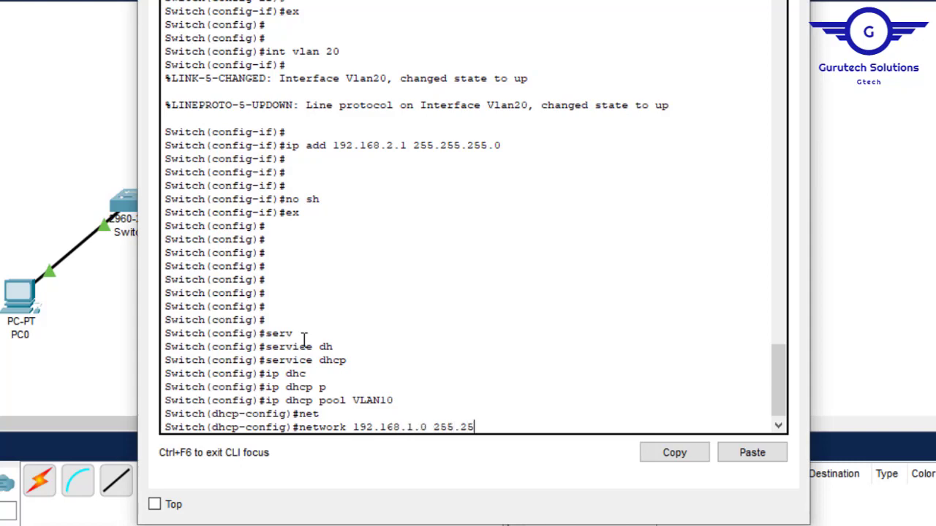
text(5.255.0)
key(Return)
Step: Set the VLAN10 pool's default router to 192.168.1.1
text(def)
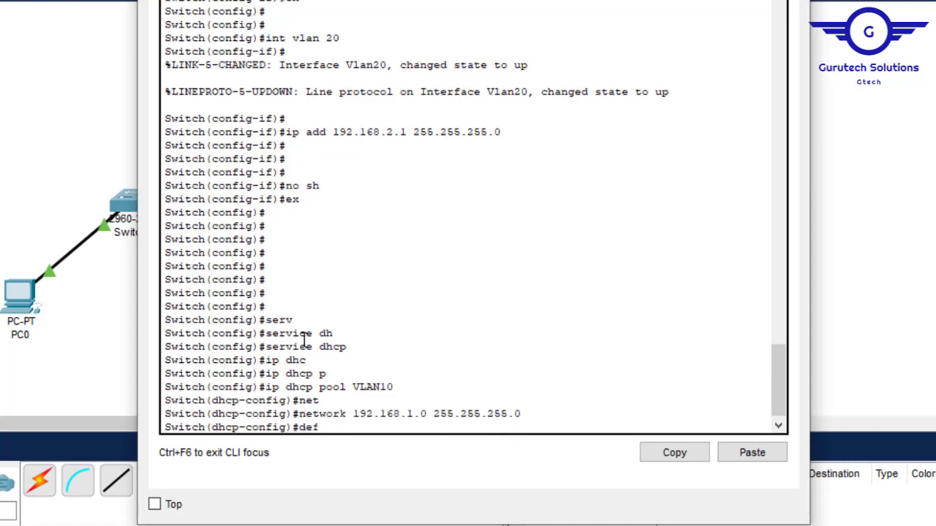
key(Tab)
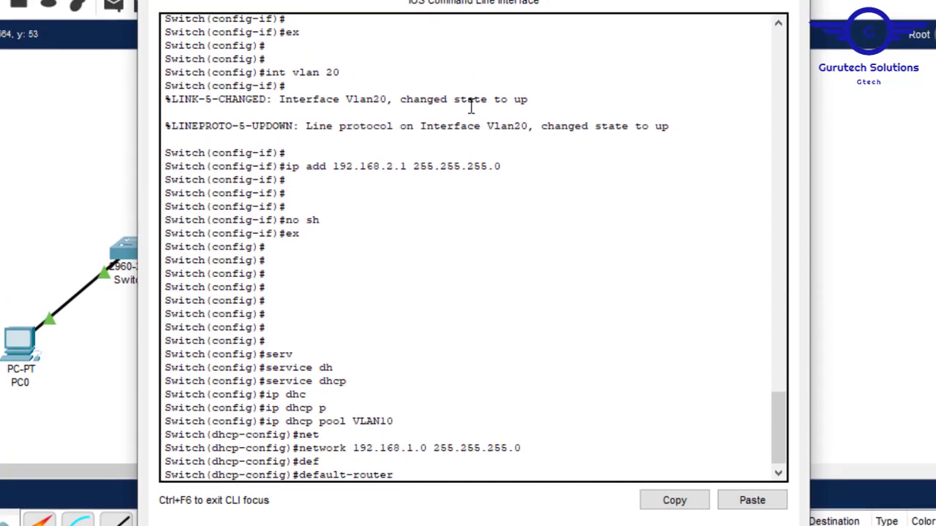
scroll(780, 428, up, 3)
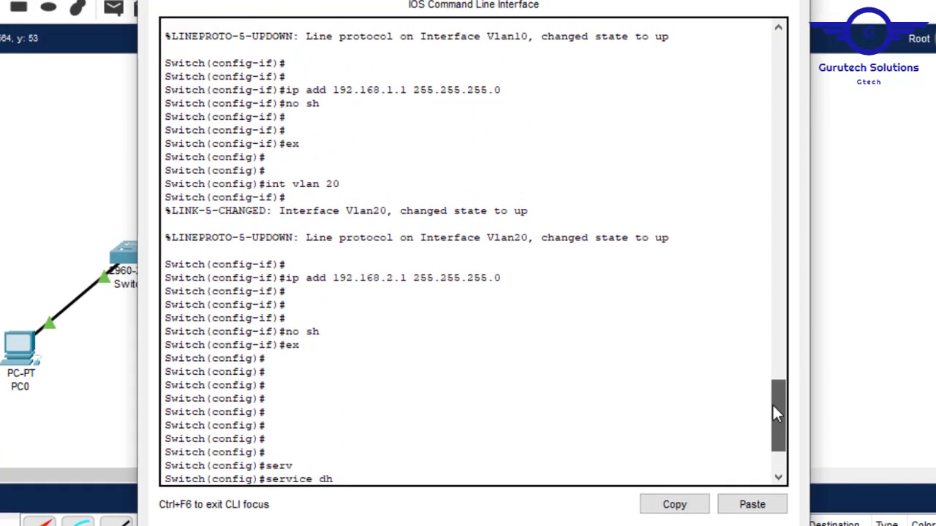
drag(408, 115, 335, 121)
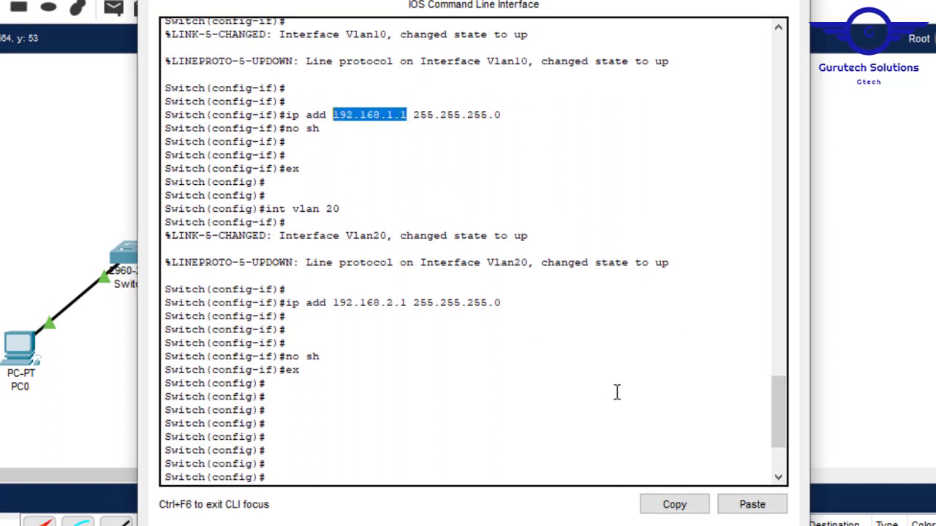
click(689, 503)
click(753, 505)
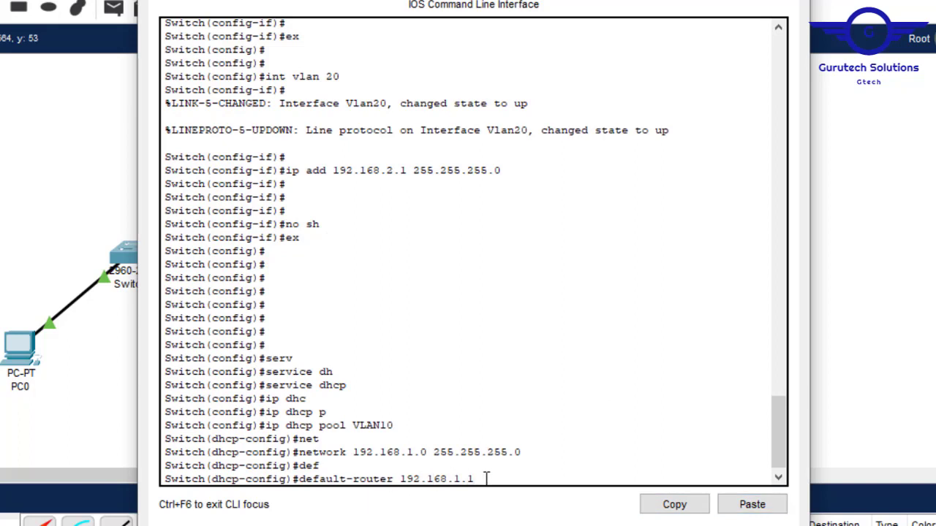
key(Return)
key(Return)
key(Return)
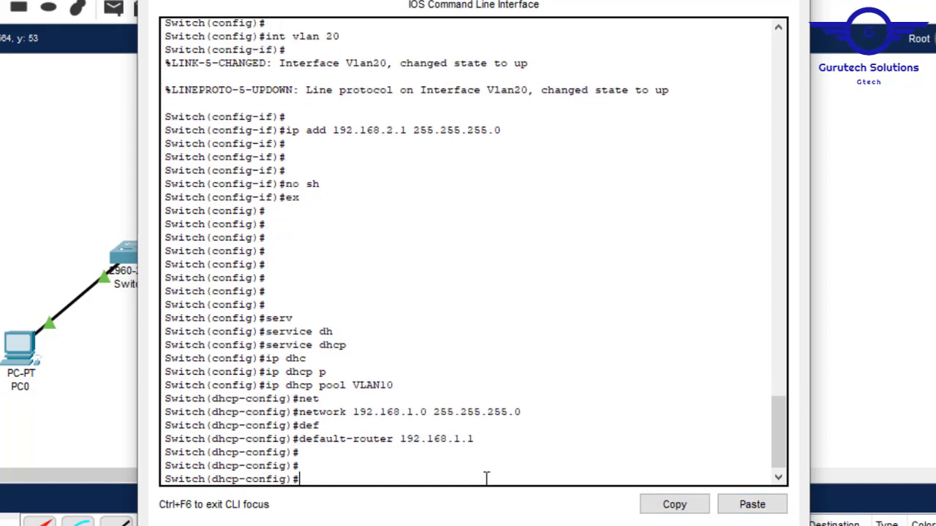
Step: Set the VLAN10 pool's DNS server to 192.168.1.1 and exit pool configuration
text(dn)
key(Tab)
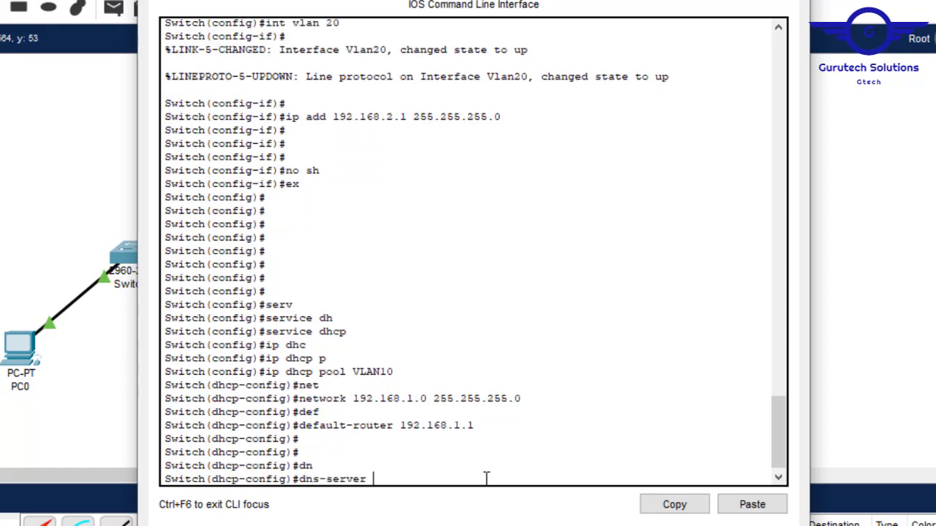
click(761, 505)
key(Return)
key(Return)
key(Return)
key(Return)
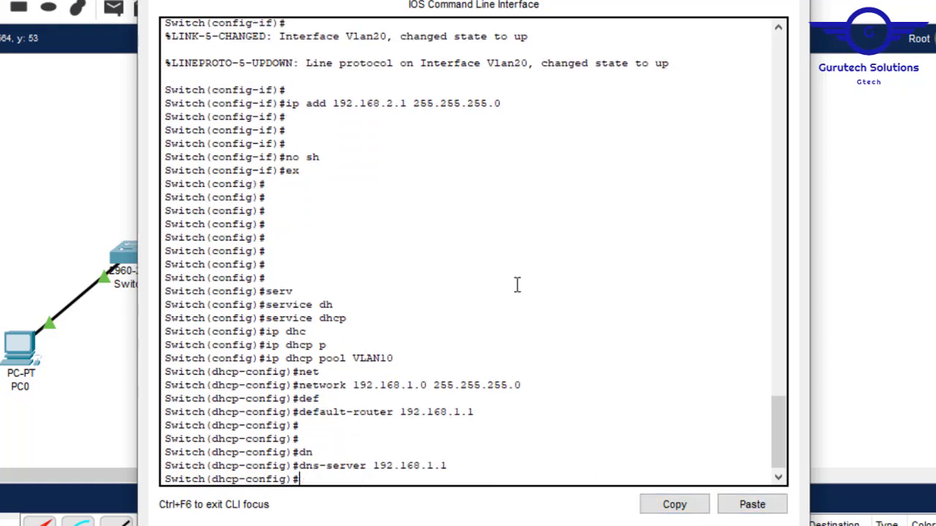
text(ex)
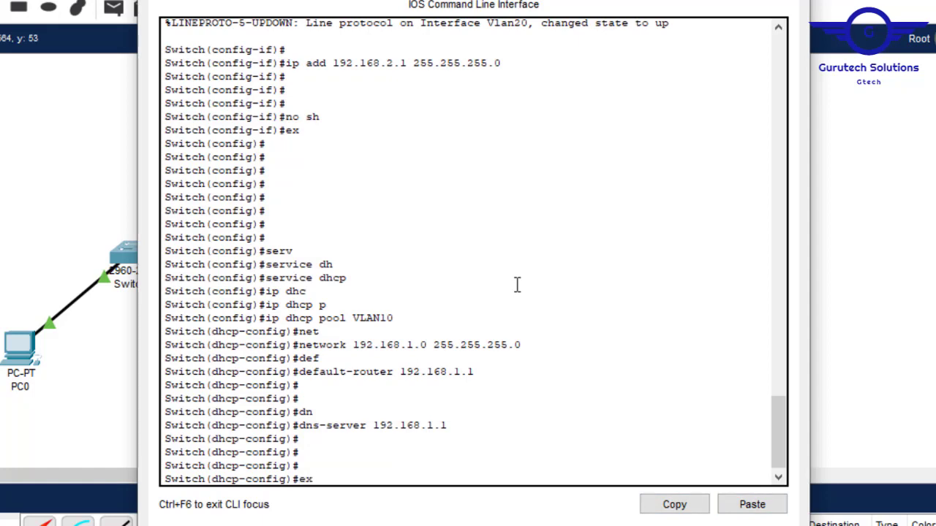
key(Return)
key(Return)
key(Return)
key(Return)
key(Return)
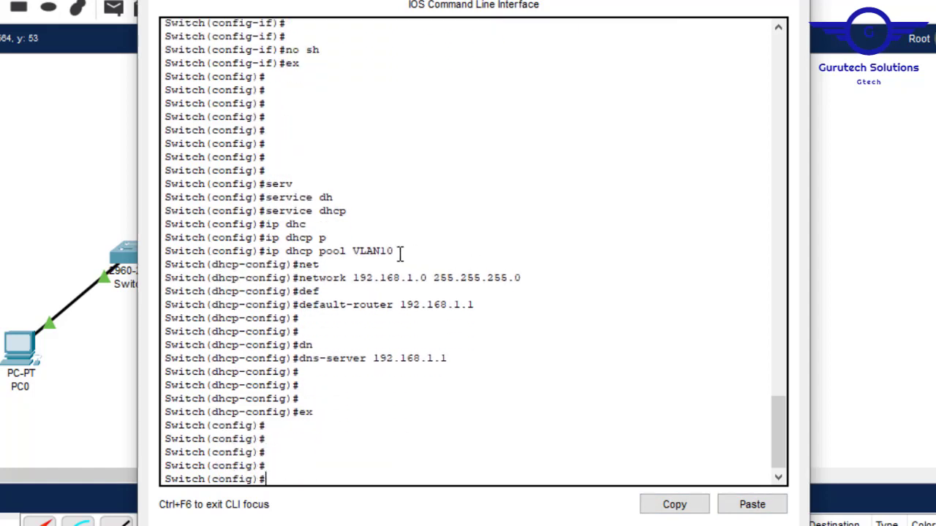
Step: Recall the earlier VLAN10 pool-creation command for reuse
drag(395, 251, 354, 251)
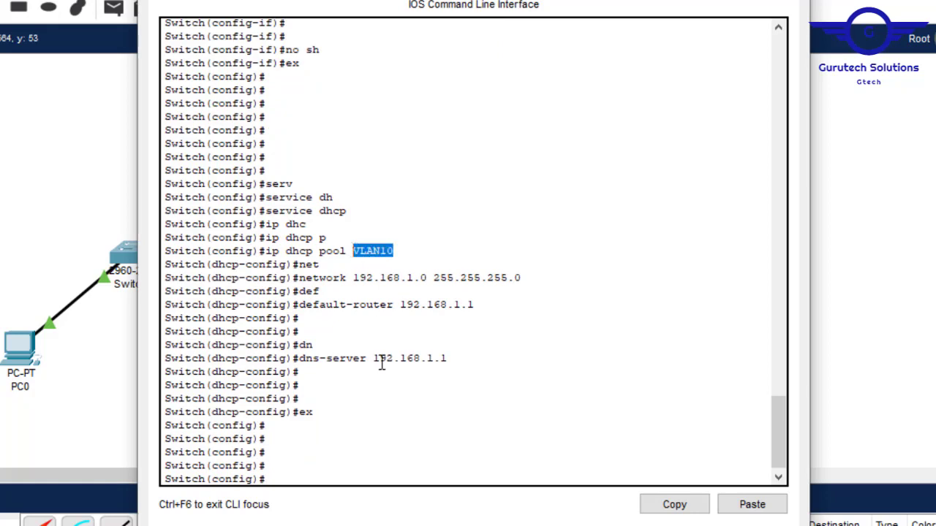
text(default-router 192.168.1.1)
key(Up)
key(Up)
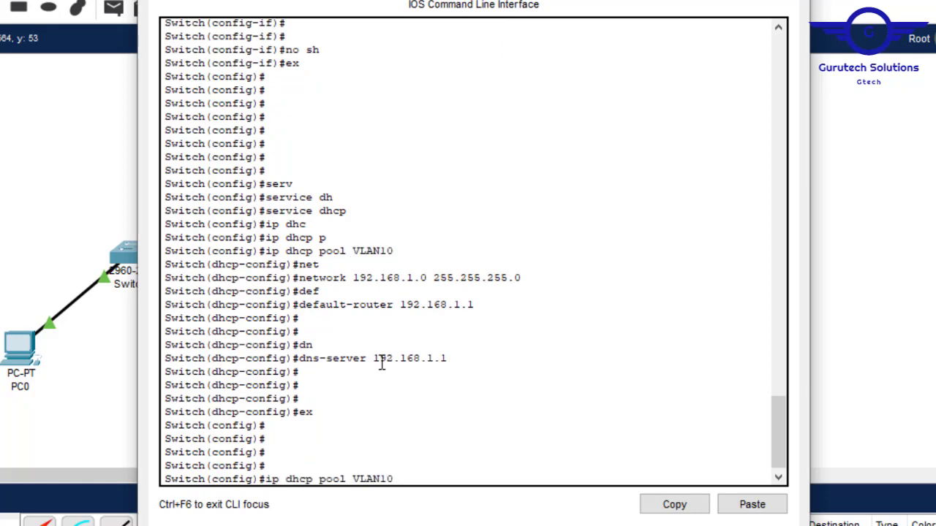
Step: Create DHCP pool VLAN20 with network 192.168.2.0 255.255.255.0
key(Left)
key(BackSpace)
text(2)
key(Return)
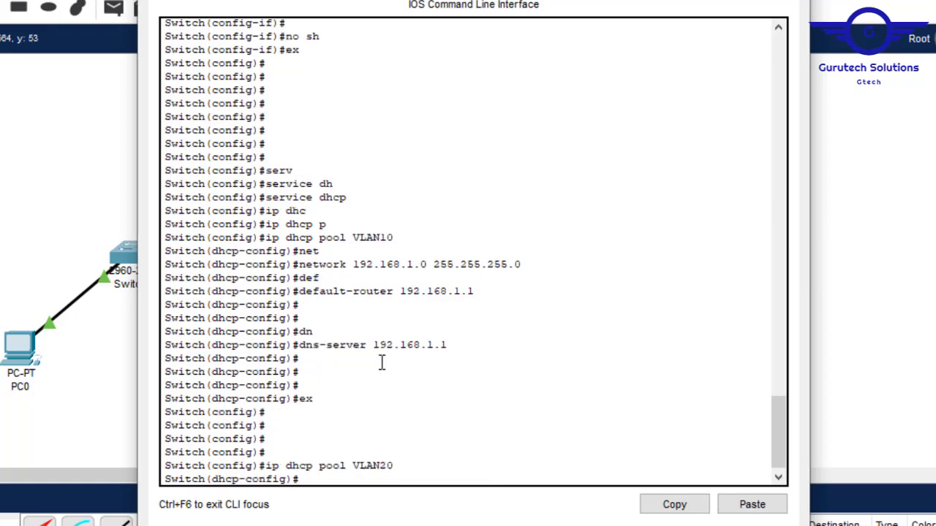
text(net)
key(Tab)
text(19)
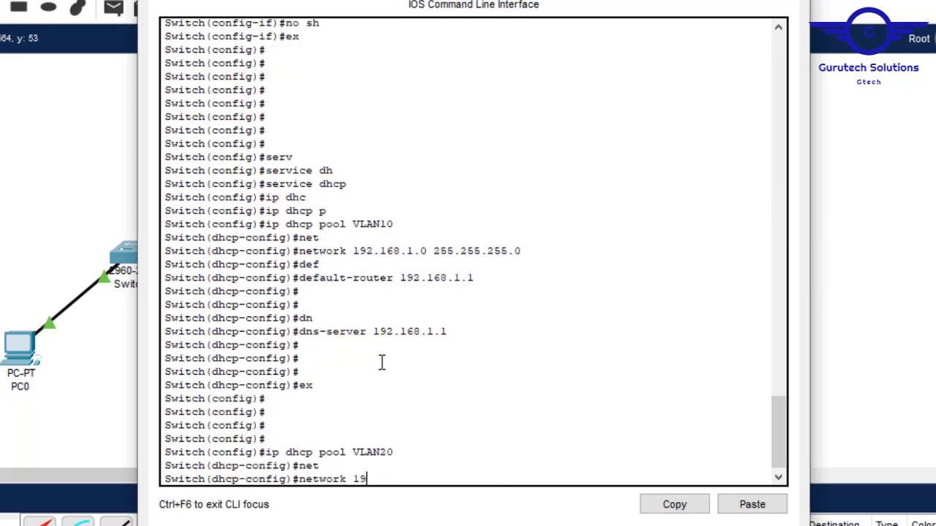
text(2.168.2.0 255.255.255.0)
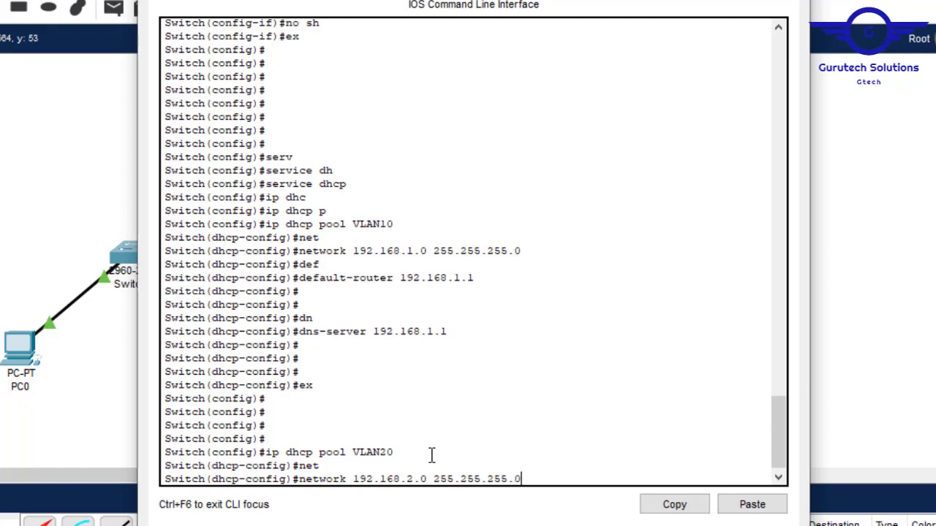
key(Return)
Step: Set the VLAN20 pool's default router to 192.168.2.1
text(def)
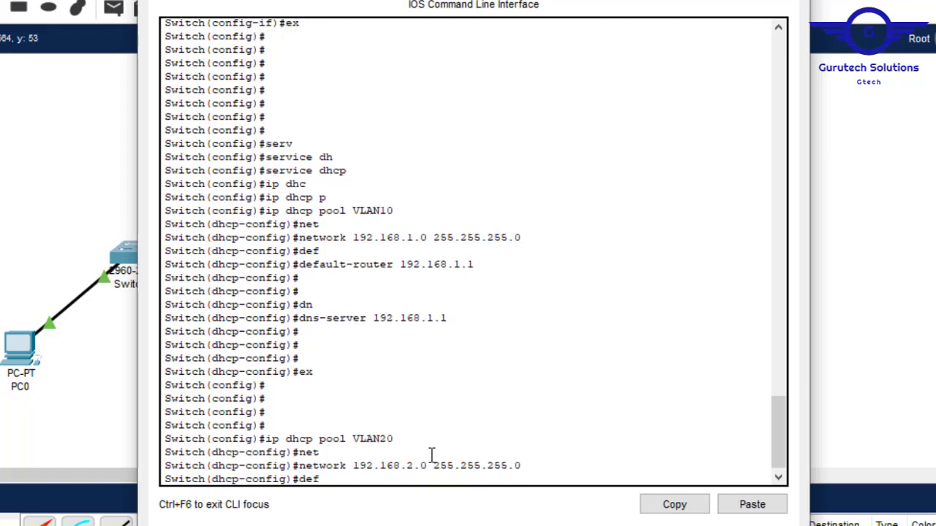
key(Tab)
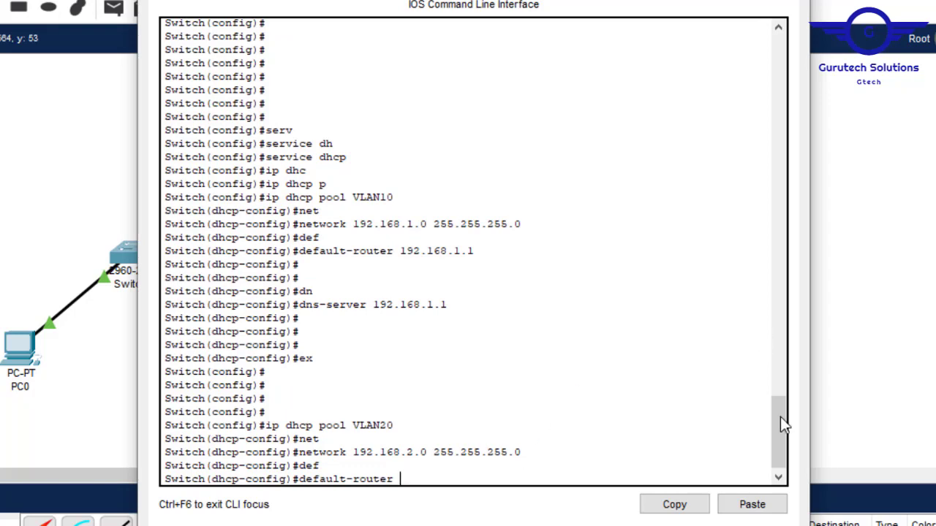
drag(780, 431, 773, 366)
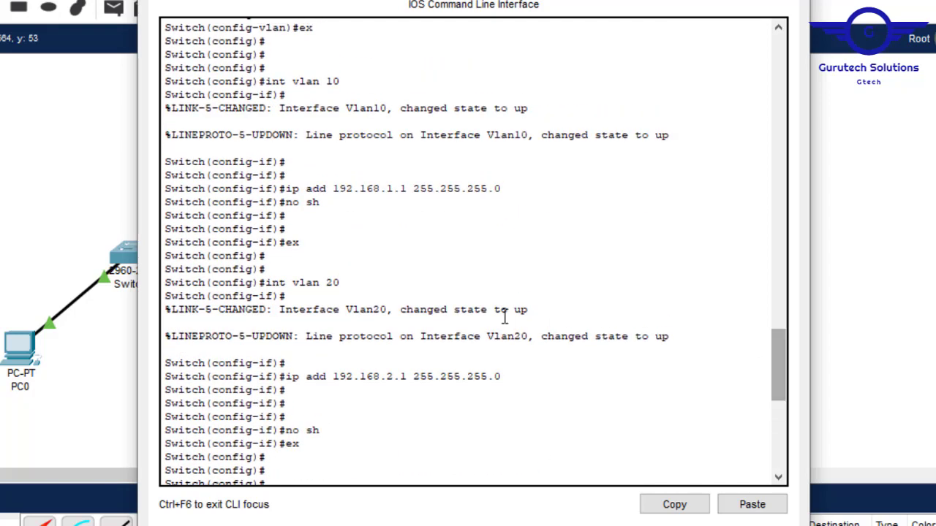
drag(407, 380, 335, 381)
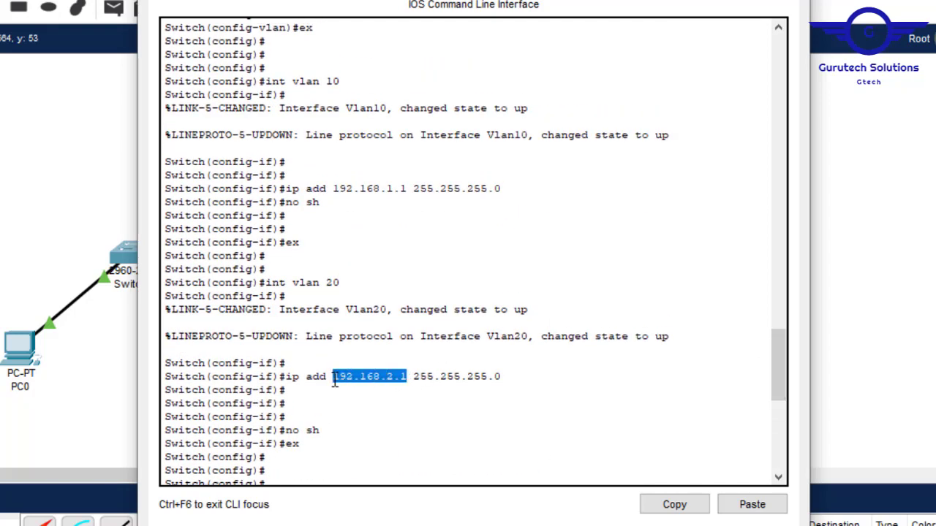
click(674, 504)
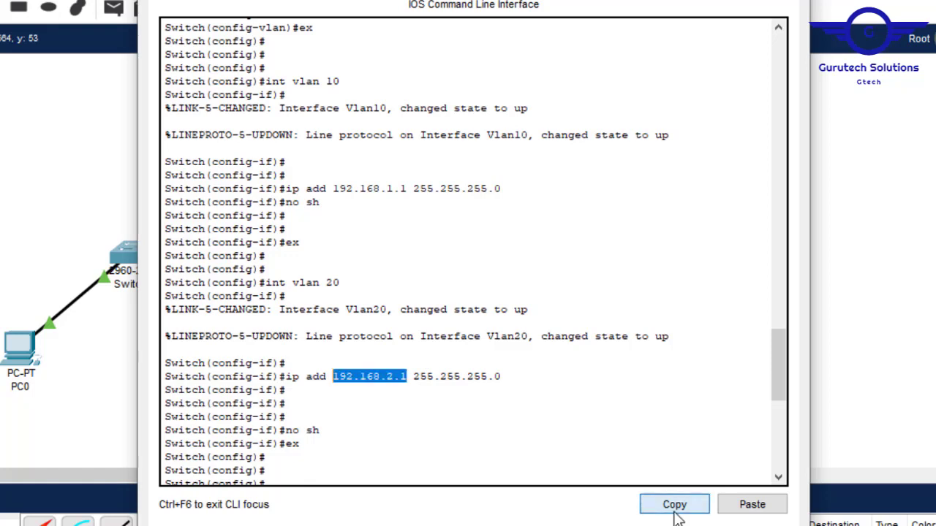
click(752, 505)
key(Return)
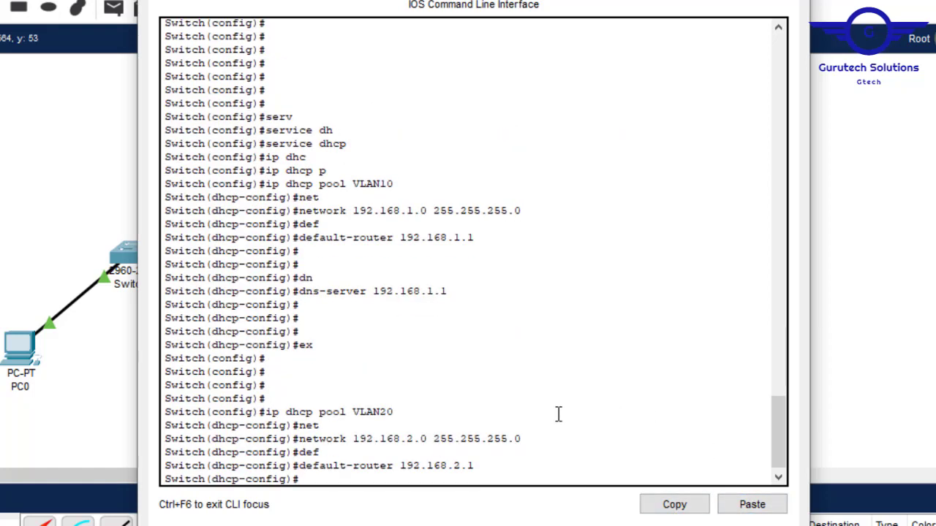
Step: Set the VLAN20 pool's DNS server to 192.168.2.1 and exit pool configuration
text(dn)
key(Tab)
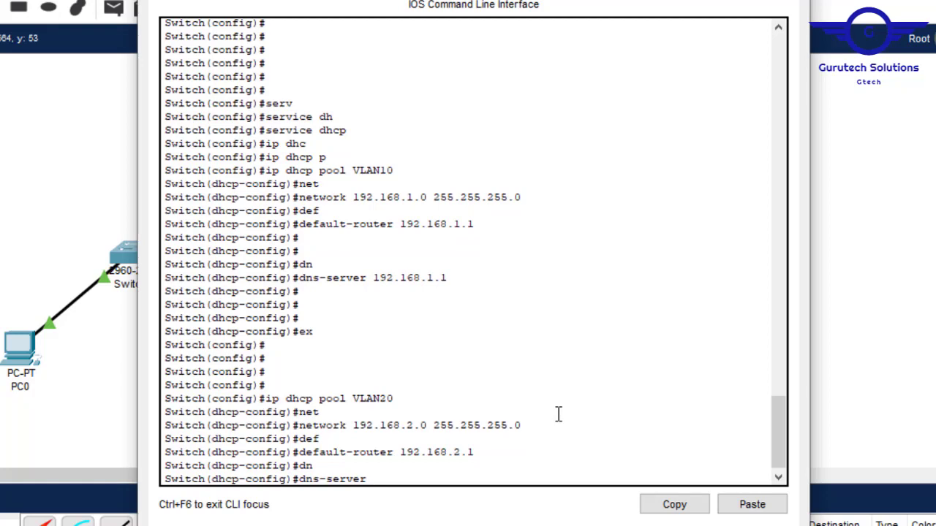
click(752, 504)
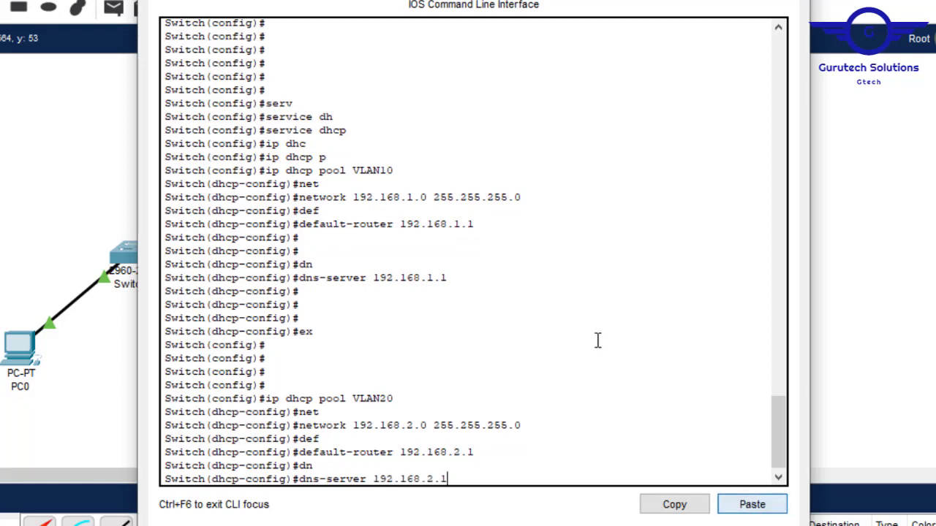
key(Return)
text(ex)
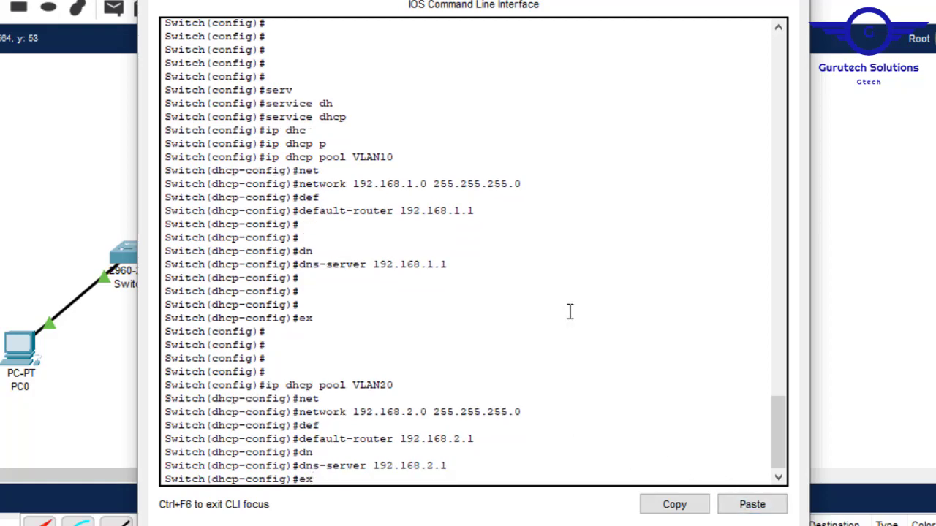
key(Return)
key(Return)
key(Return)
key(Return)
text(d)
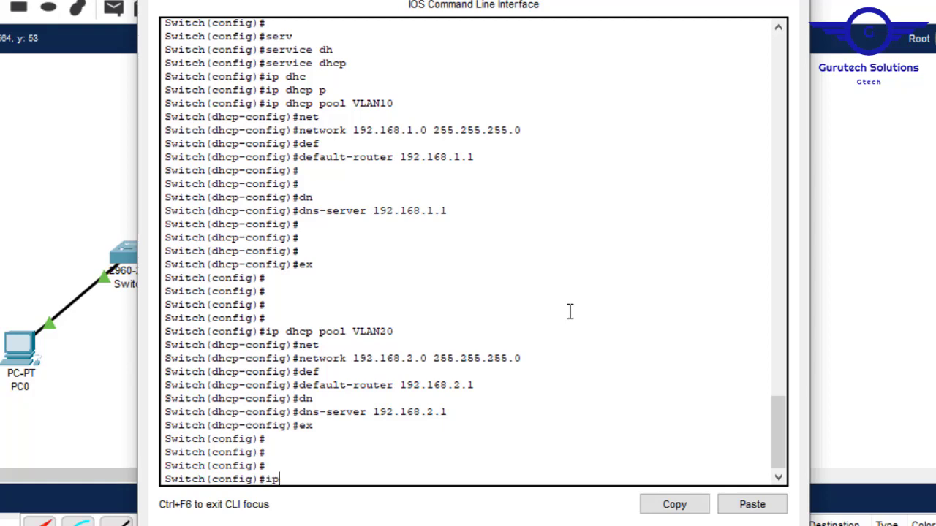
Step: Enable ip routing on the switch and save its running configuration
text(routi)
text(ng)
key(Return)
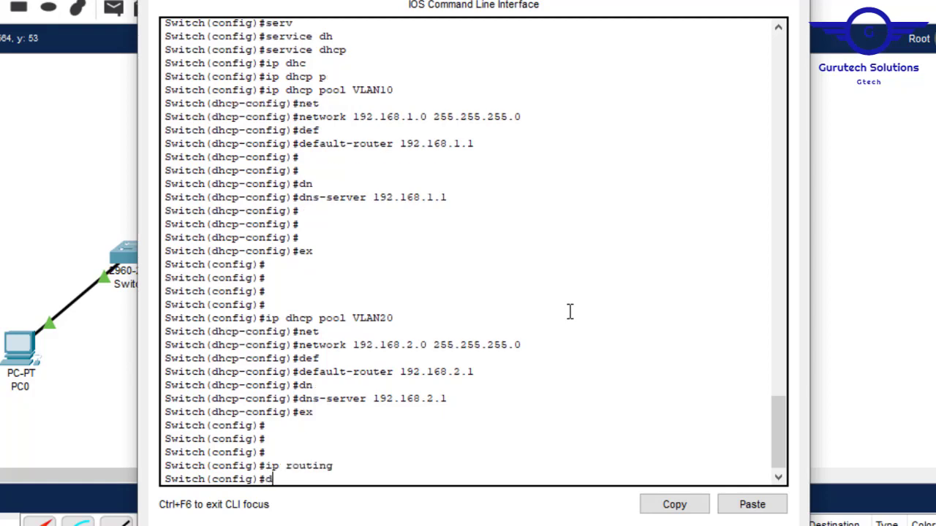
key(Return)
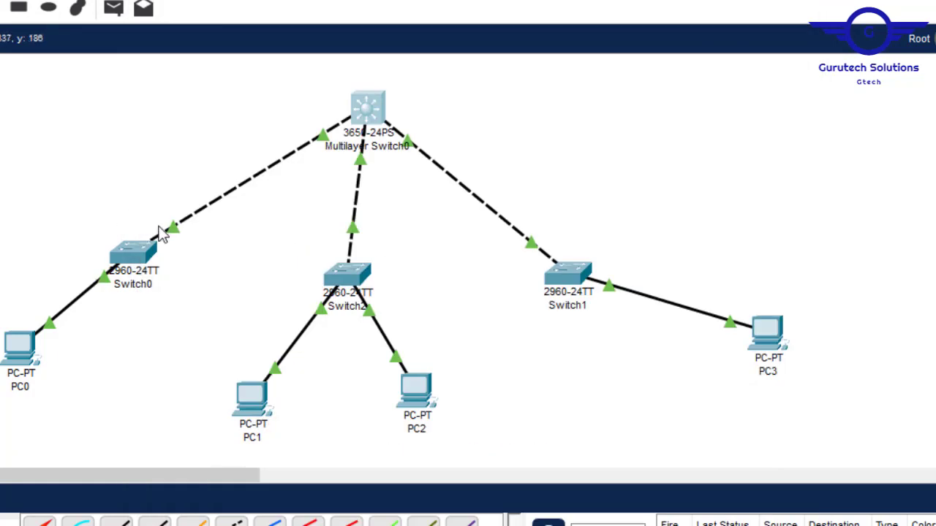
Step: Switch PC0 and PC1 to DHCP in their IP Configuration
click(18, 355)
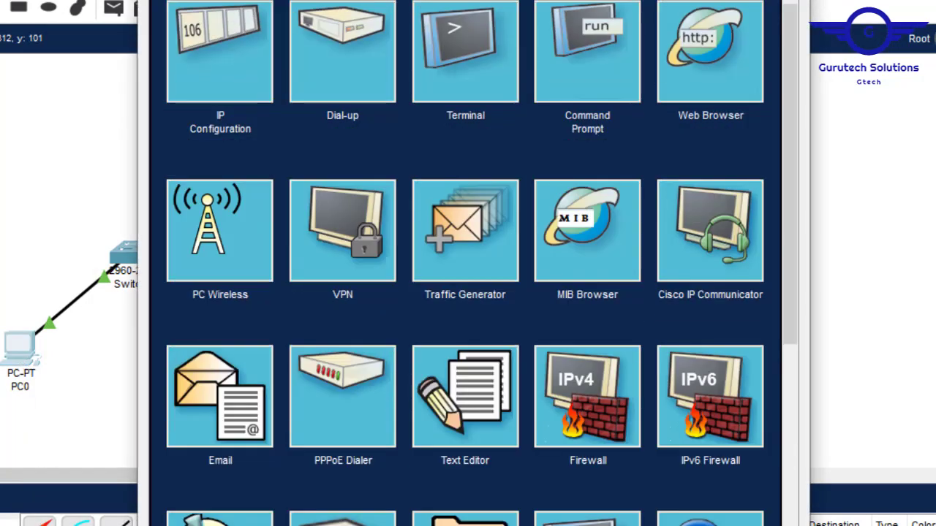
click(236, 35)
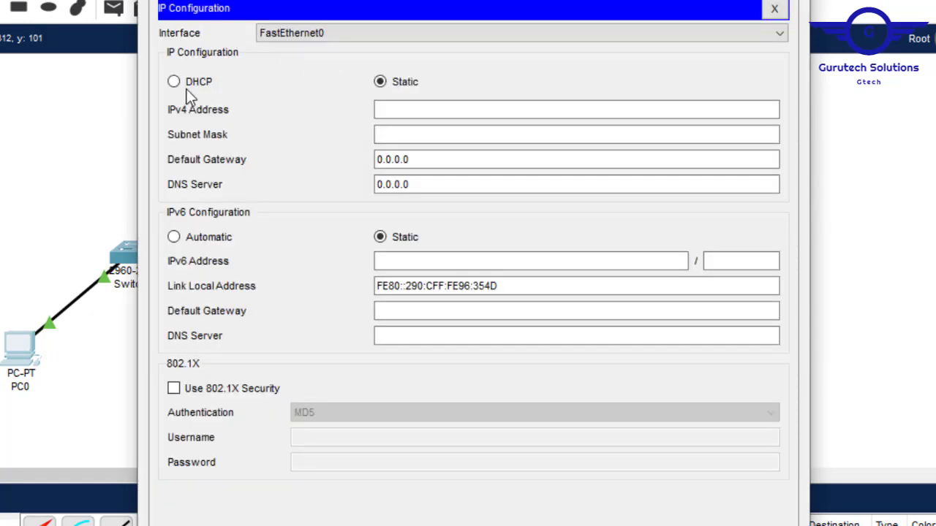
click(194, 83)
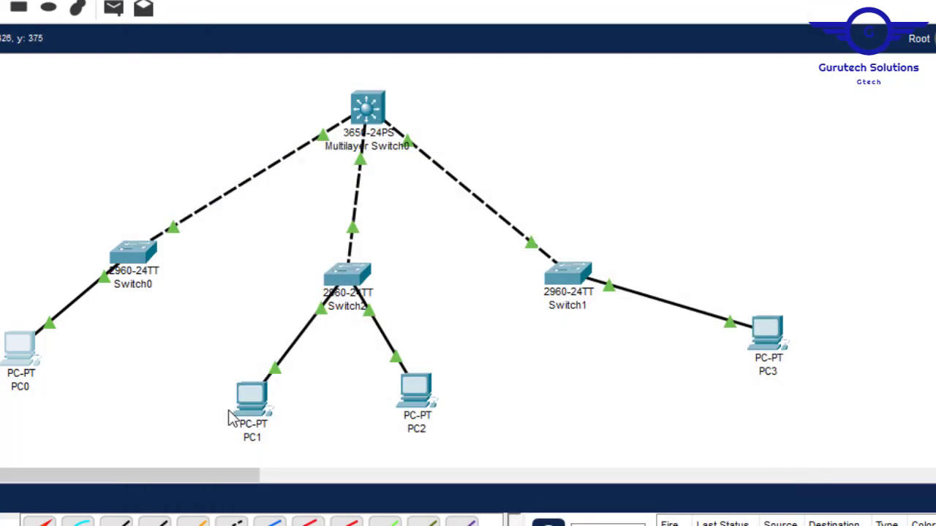
click(240, 408)
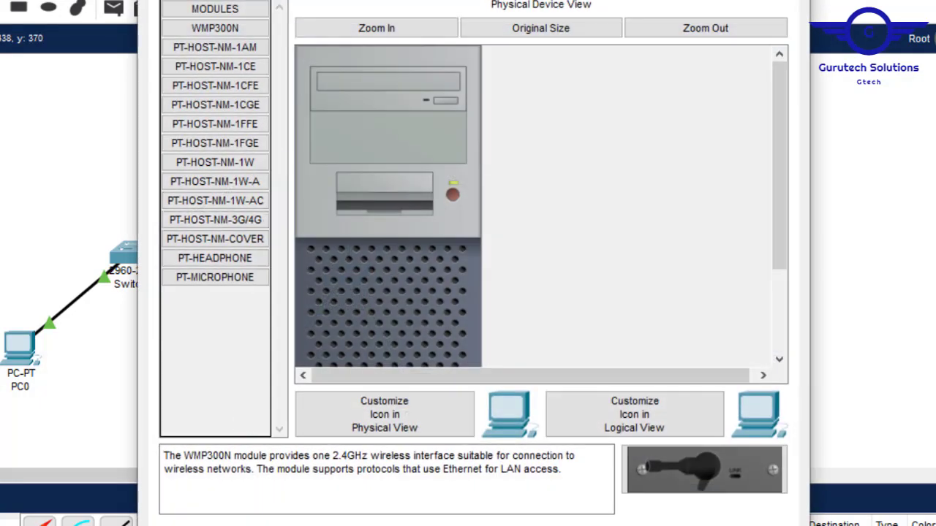
click(247, 1)
click(248, 44)
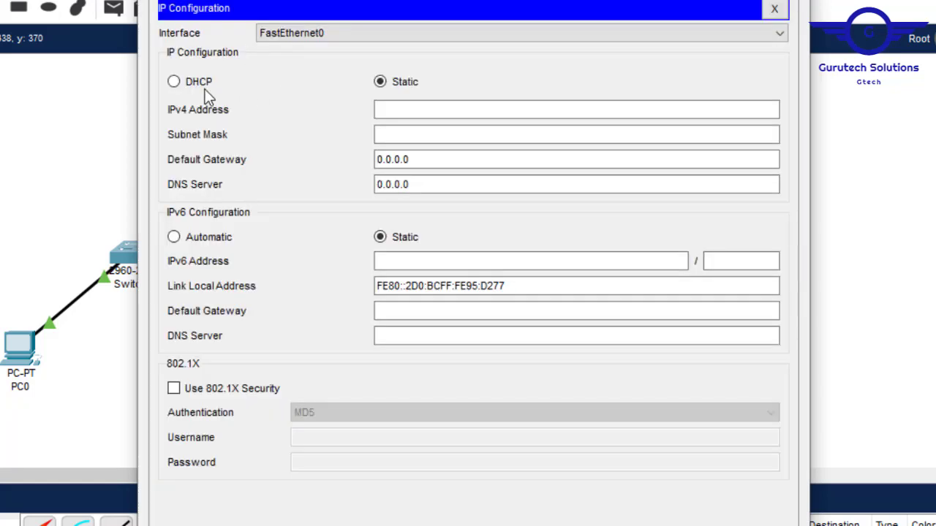
click(174, 82)
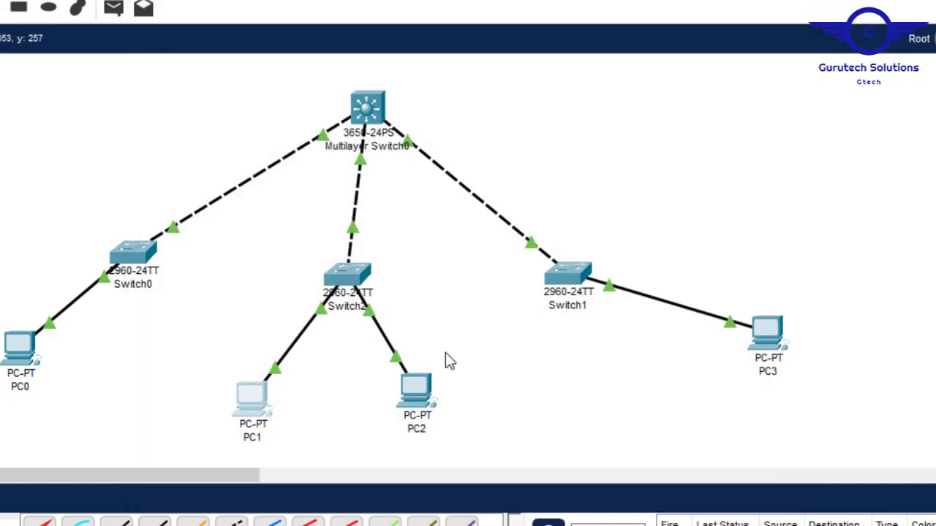
Step: Switch PC2 and PC3 to DHCP in their IP Configuration
click(415, 386)
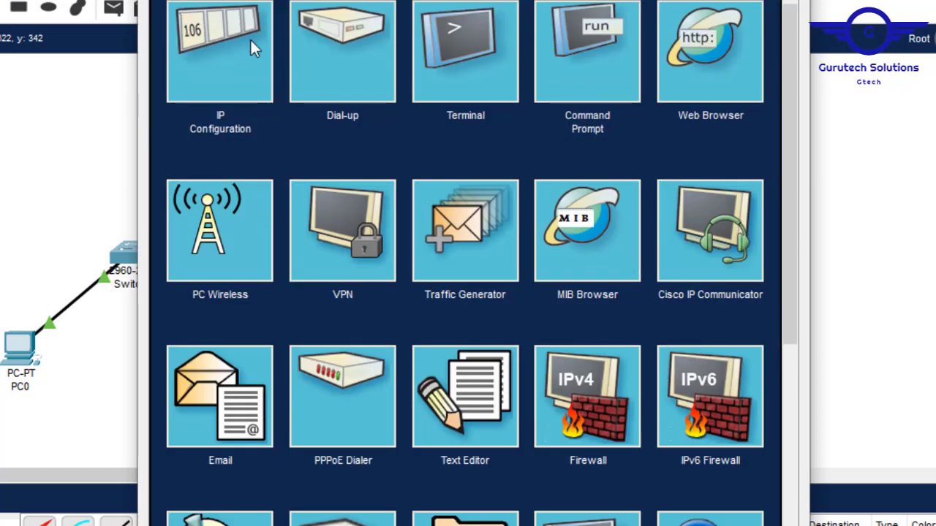
click(250, 38)
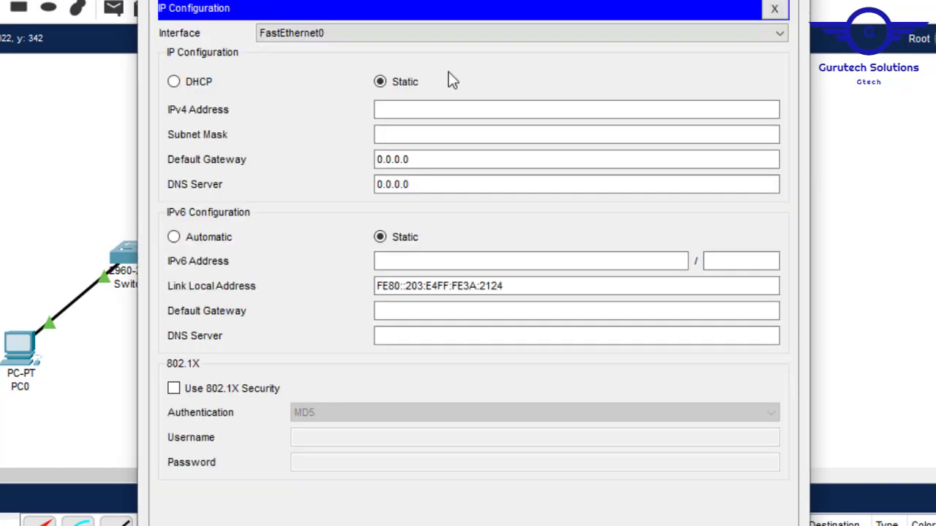
click(196, 84)
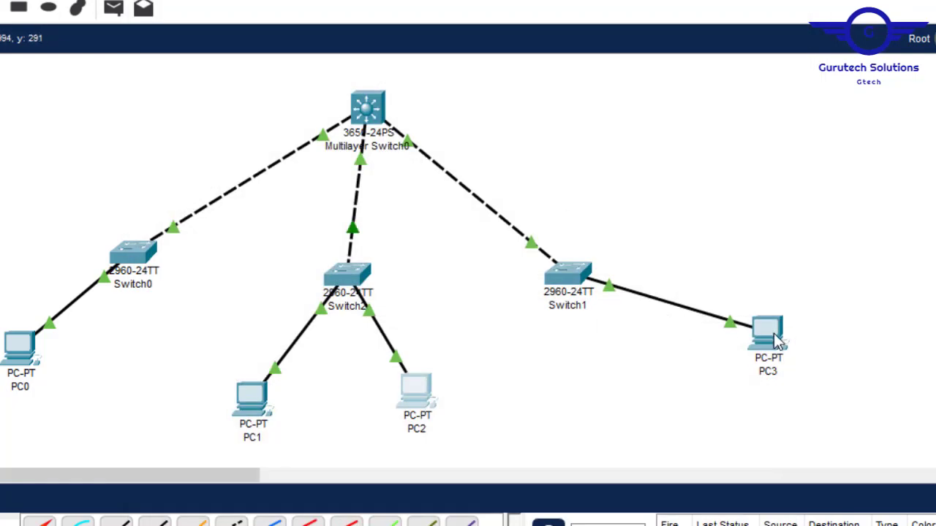
click(769, 333)
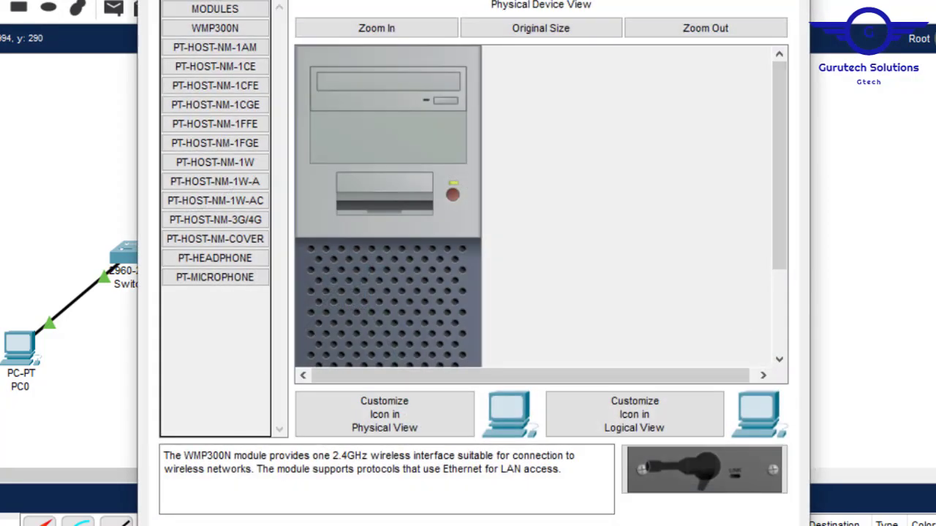
click(233, 2)
click(232, 25)
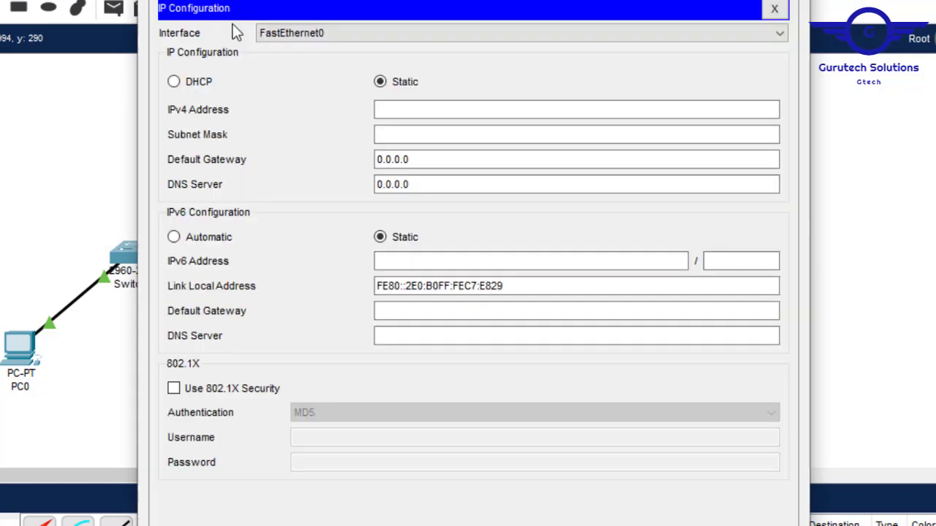
click(187, 85)
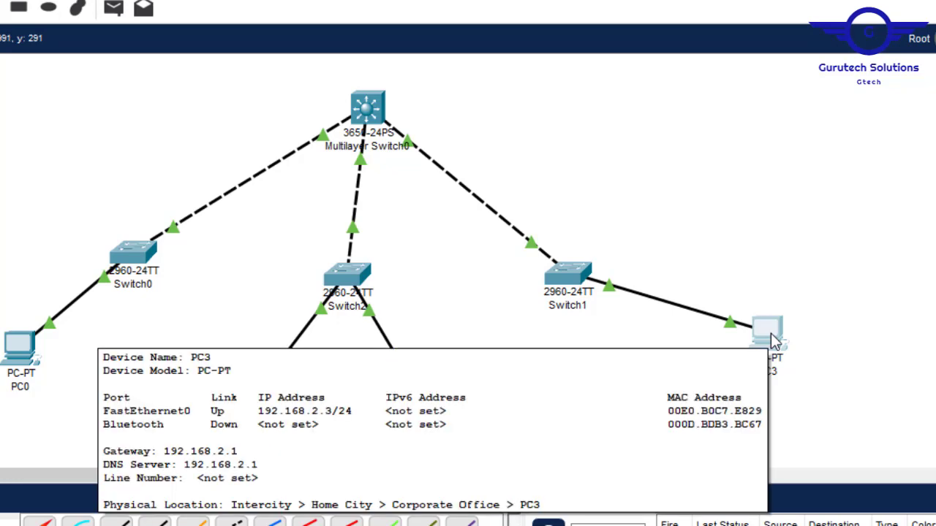
Step: Ping 192.168.2.3 from PC0's Command Prompt
click(20, 348)
click(575, 59)
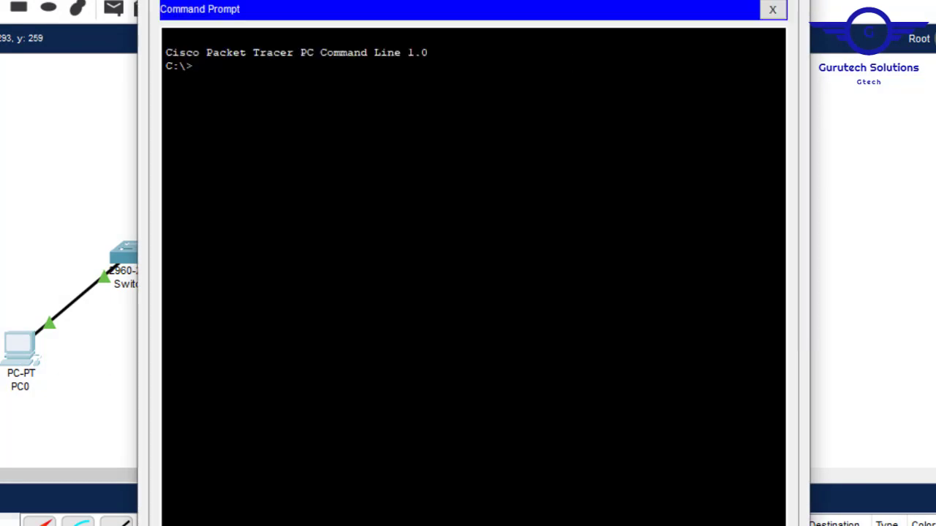
text(ping 192.168)
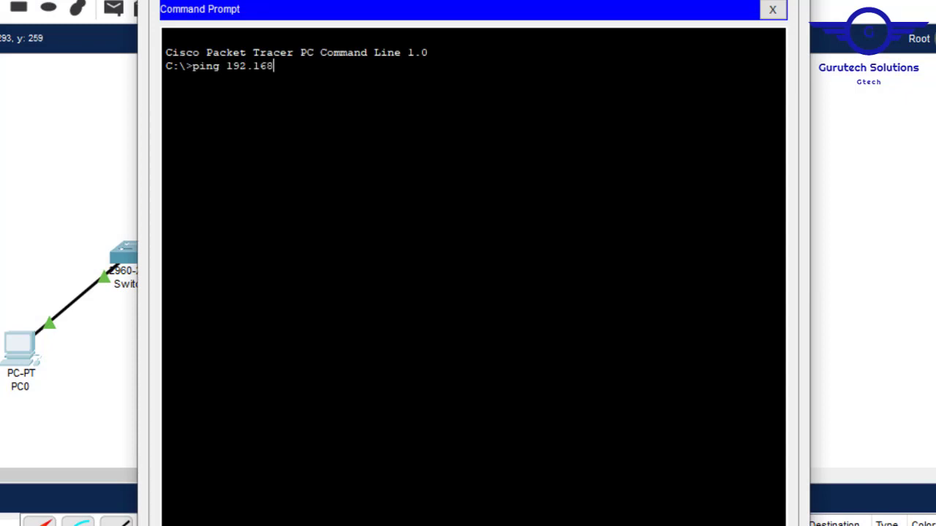
text(.2.3)
key(Return)
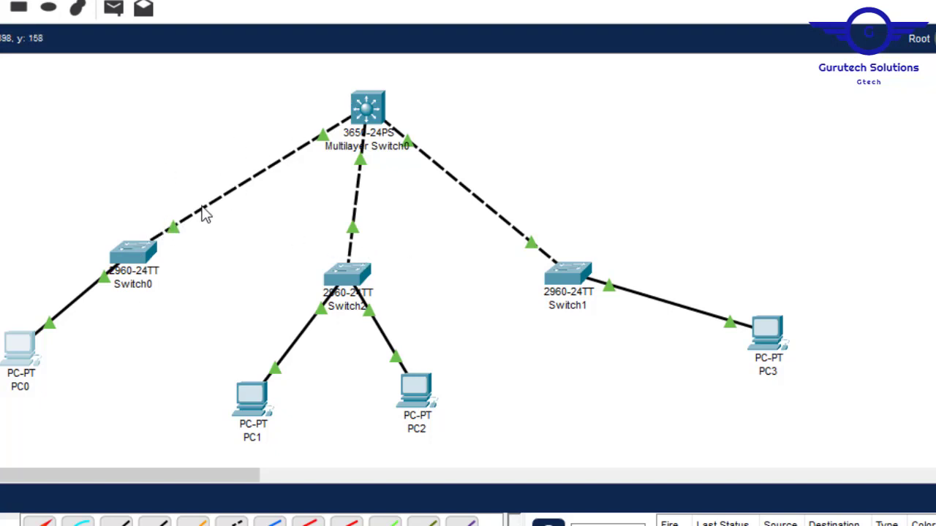
click(373, 116)
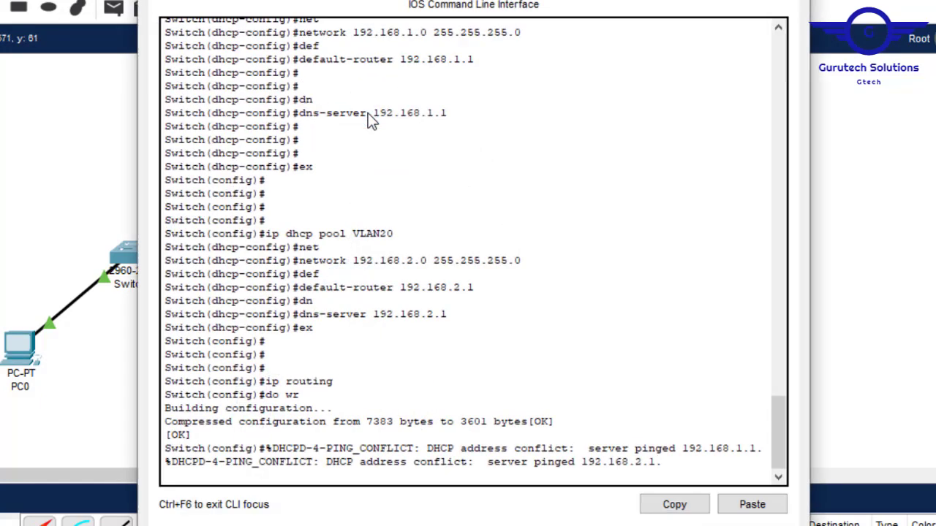
mouse_move(777, 441)
mouse_down()
mouse_move(776, 417)
mouse_move(777, 434)
mouse_up()
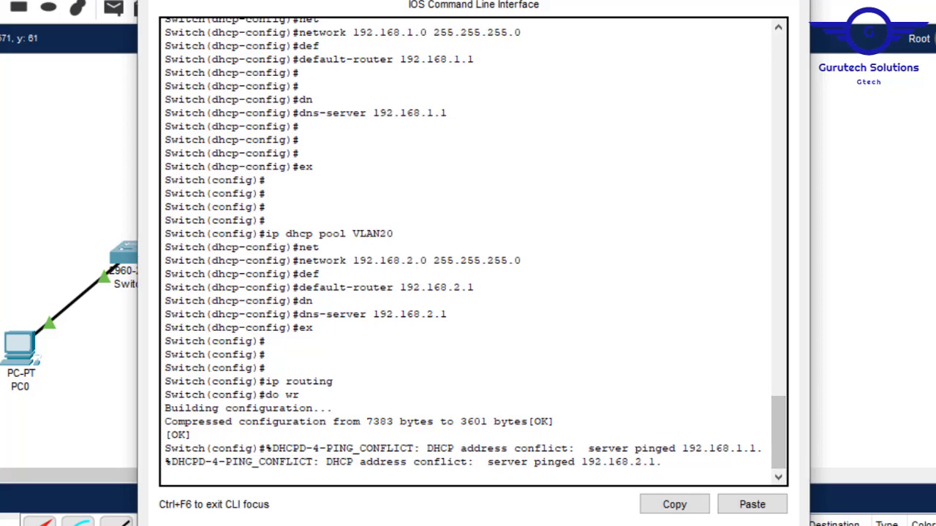
key(alt+F4)
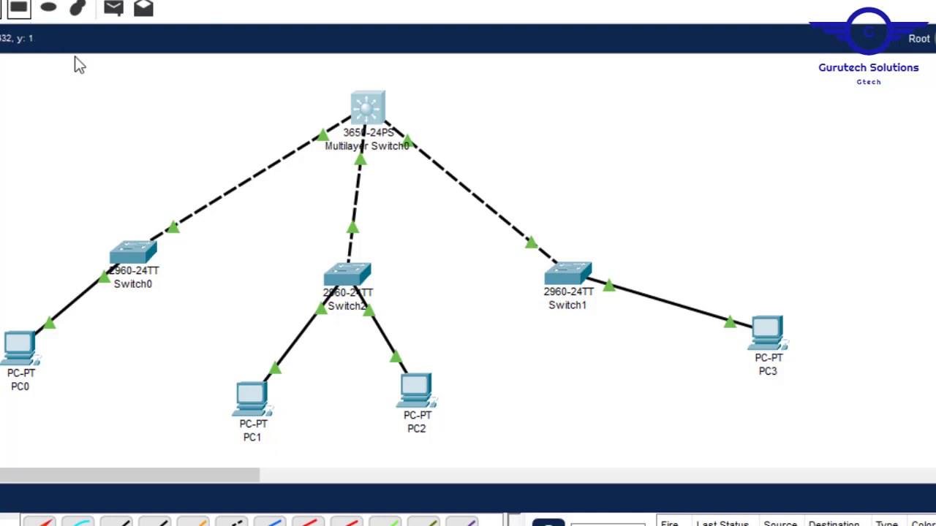
Step: With the filled rectangle tool, pick lavender then beige fill and draw a beige area around PC1
click(29, 12)
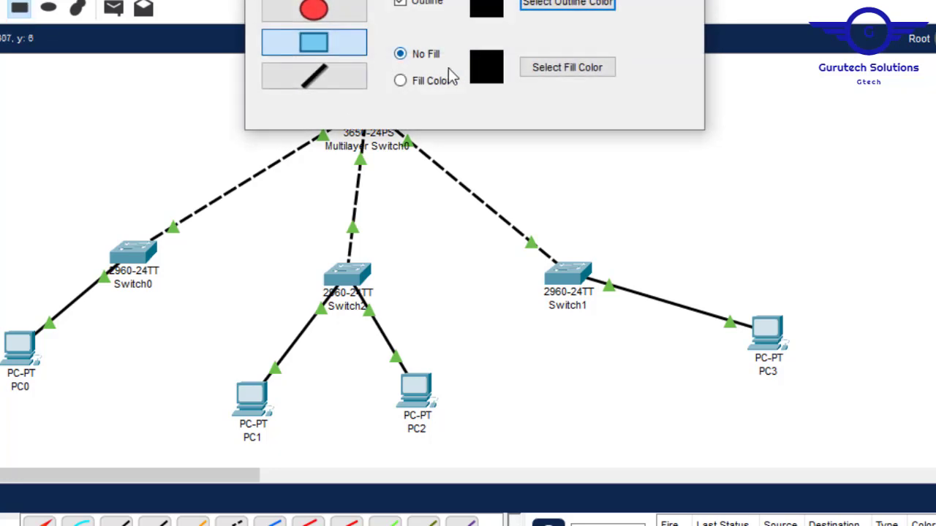
click(408, 87)
click(560, 66)
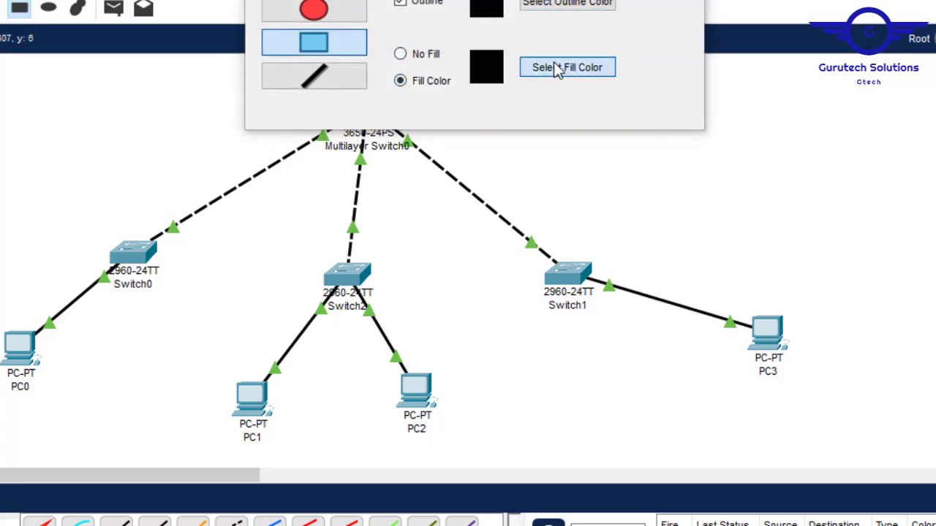
click(522, 263)
click(600, 432)
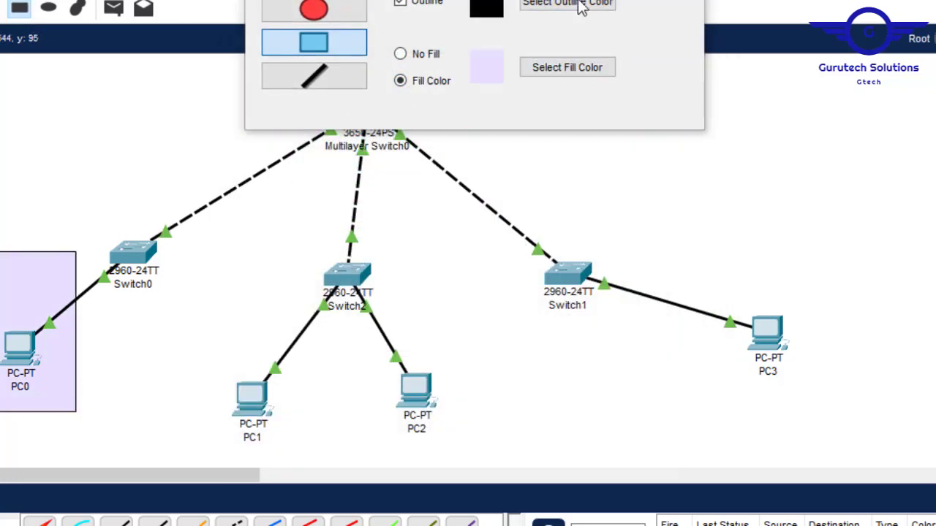
click(576, 4)
click(650, 271)
click(599, 432)
drag(170, 352, 337, 466)
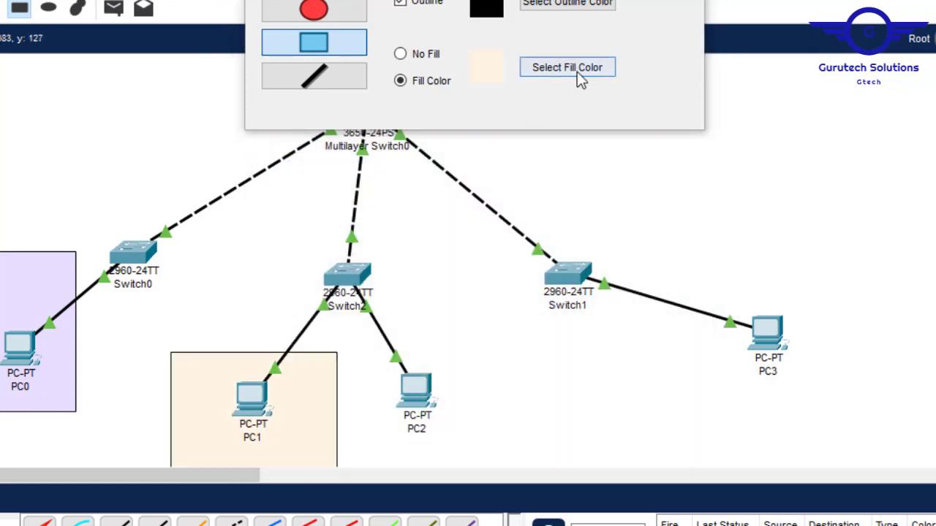
Step: Draw a light green rectangle around PC3 and a bright green one around PC2
click(574, 73)
click(602, 263)
click(599, 432)
drag(692, 254, 836, 417)
click(567, 66)
click(631, 230)
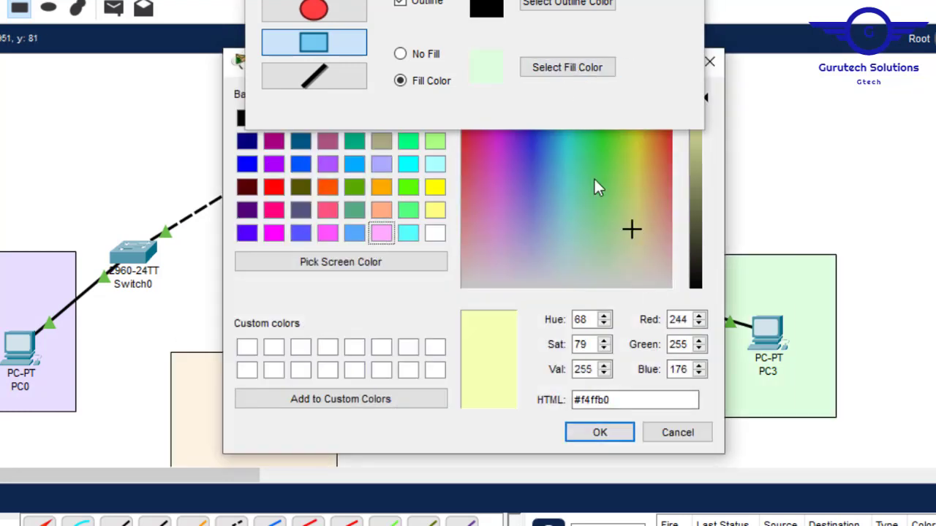
click(612, 207)
click(600, 432)
drag(360, 349, 538, 466)
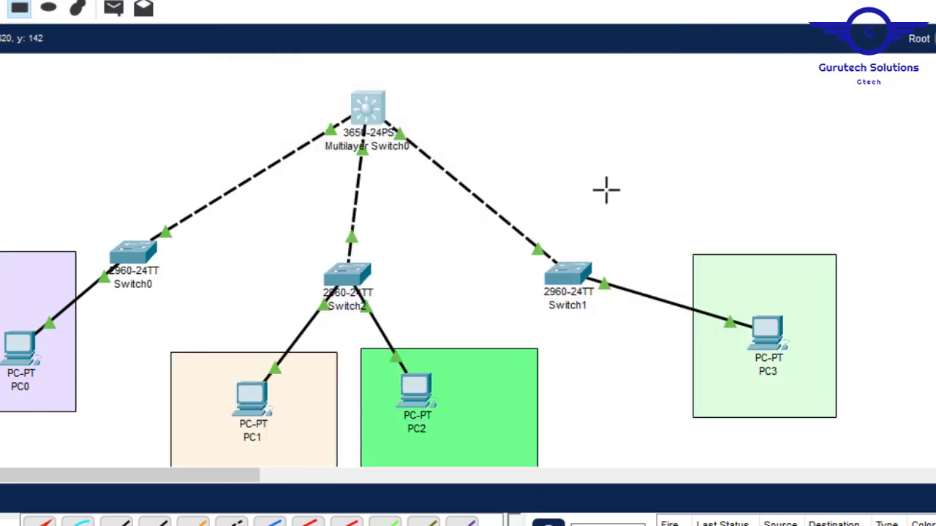